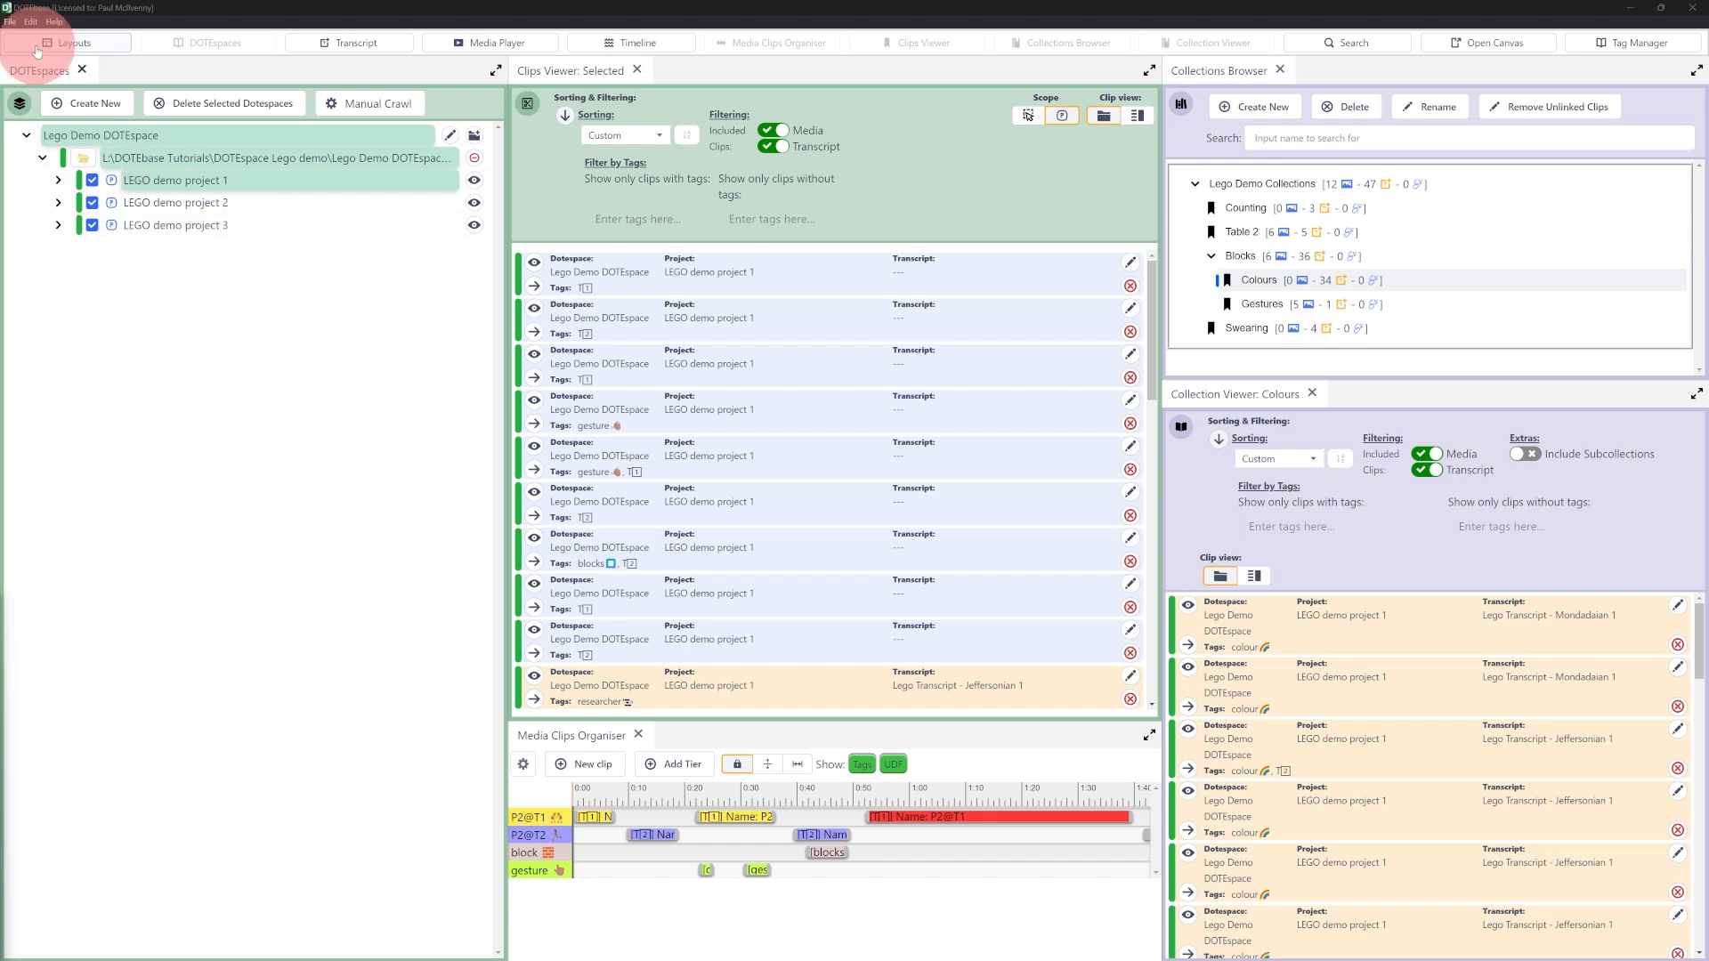
{"action": "left_click", "coordinate": [72, 49]}
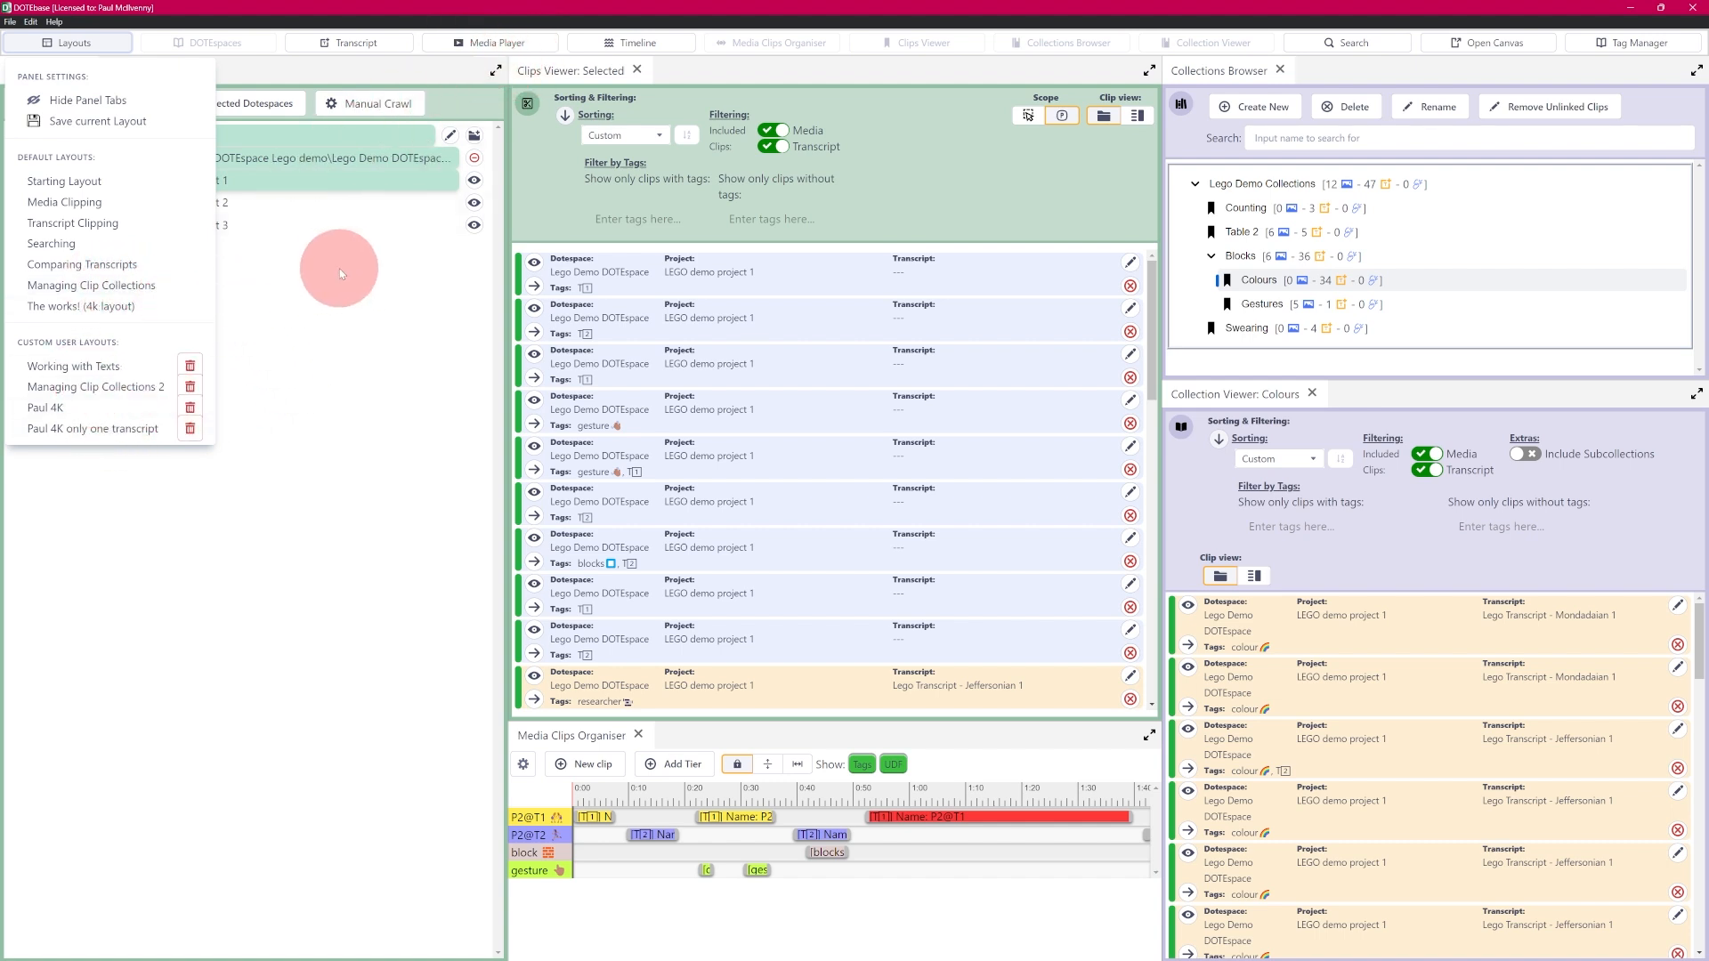
{"action": "left_click", "coordinate": [343, 267]}
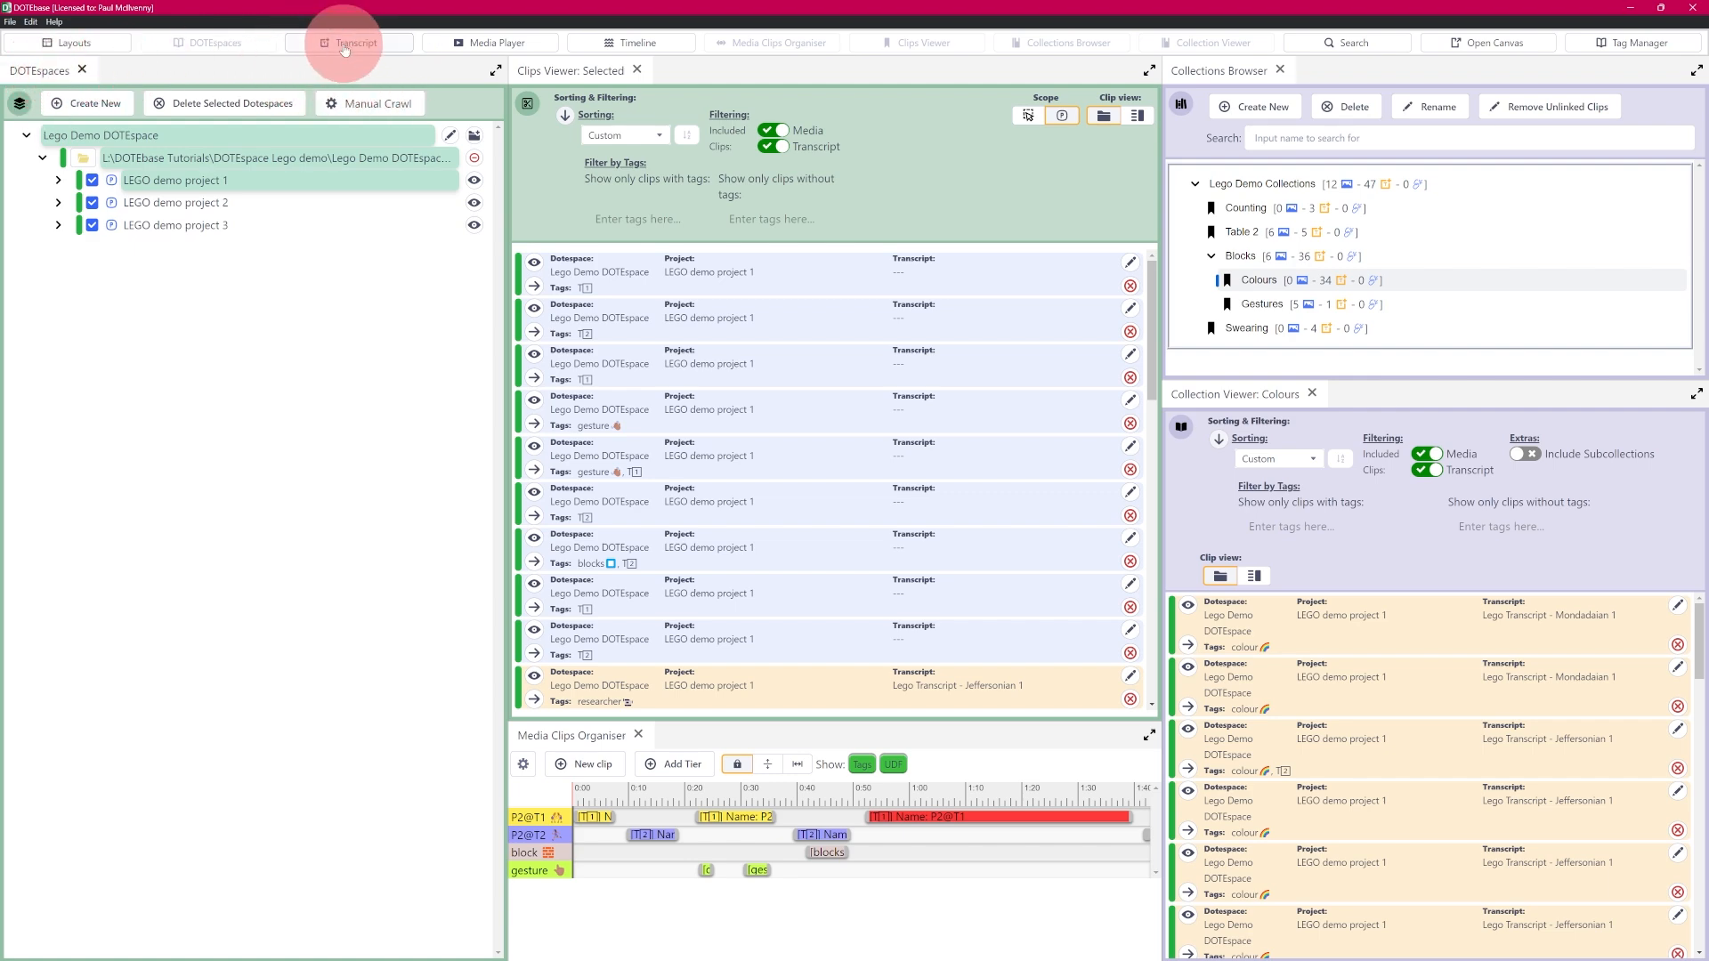
Open Lego Transcript - Jeffersonian 1, dock it beneath the DOTEspaces panel, and enlarge it to fill most of that column.
{"action": "left_click", "coordinate": [359, 44]}
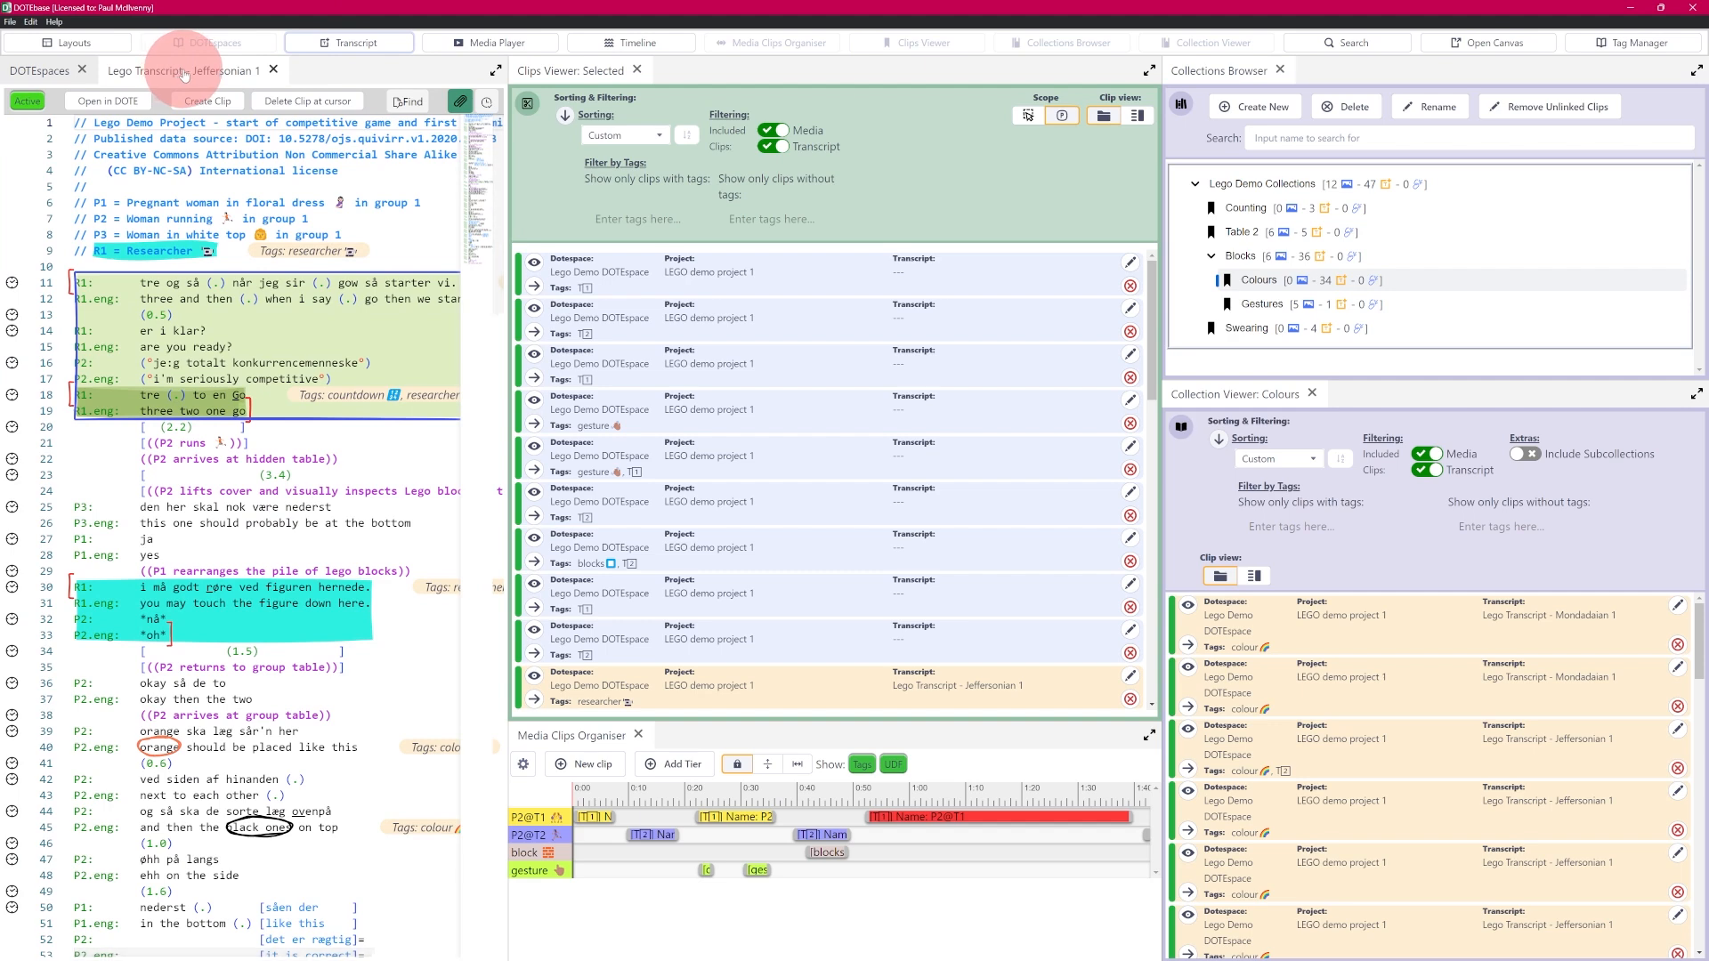
{"action": "mouse_move", "coordinate": [188, 75]}
{"action": "left_mouse_down"}
{"action": "mouse_move", "coordinate": [219, 235]}
{"action": "mouse_move", "coordinate": [199, 579]}
{"action": "mouse_move", "coordinate": [127, 786]}
{"action": "mouse_move", "coordinate": [241, 845]}
{"action": "left_mouse_up"}
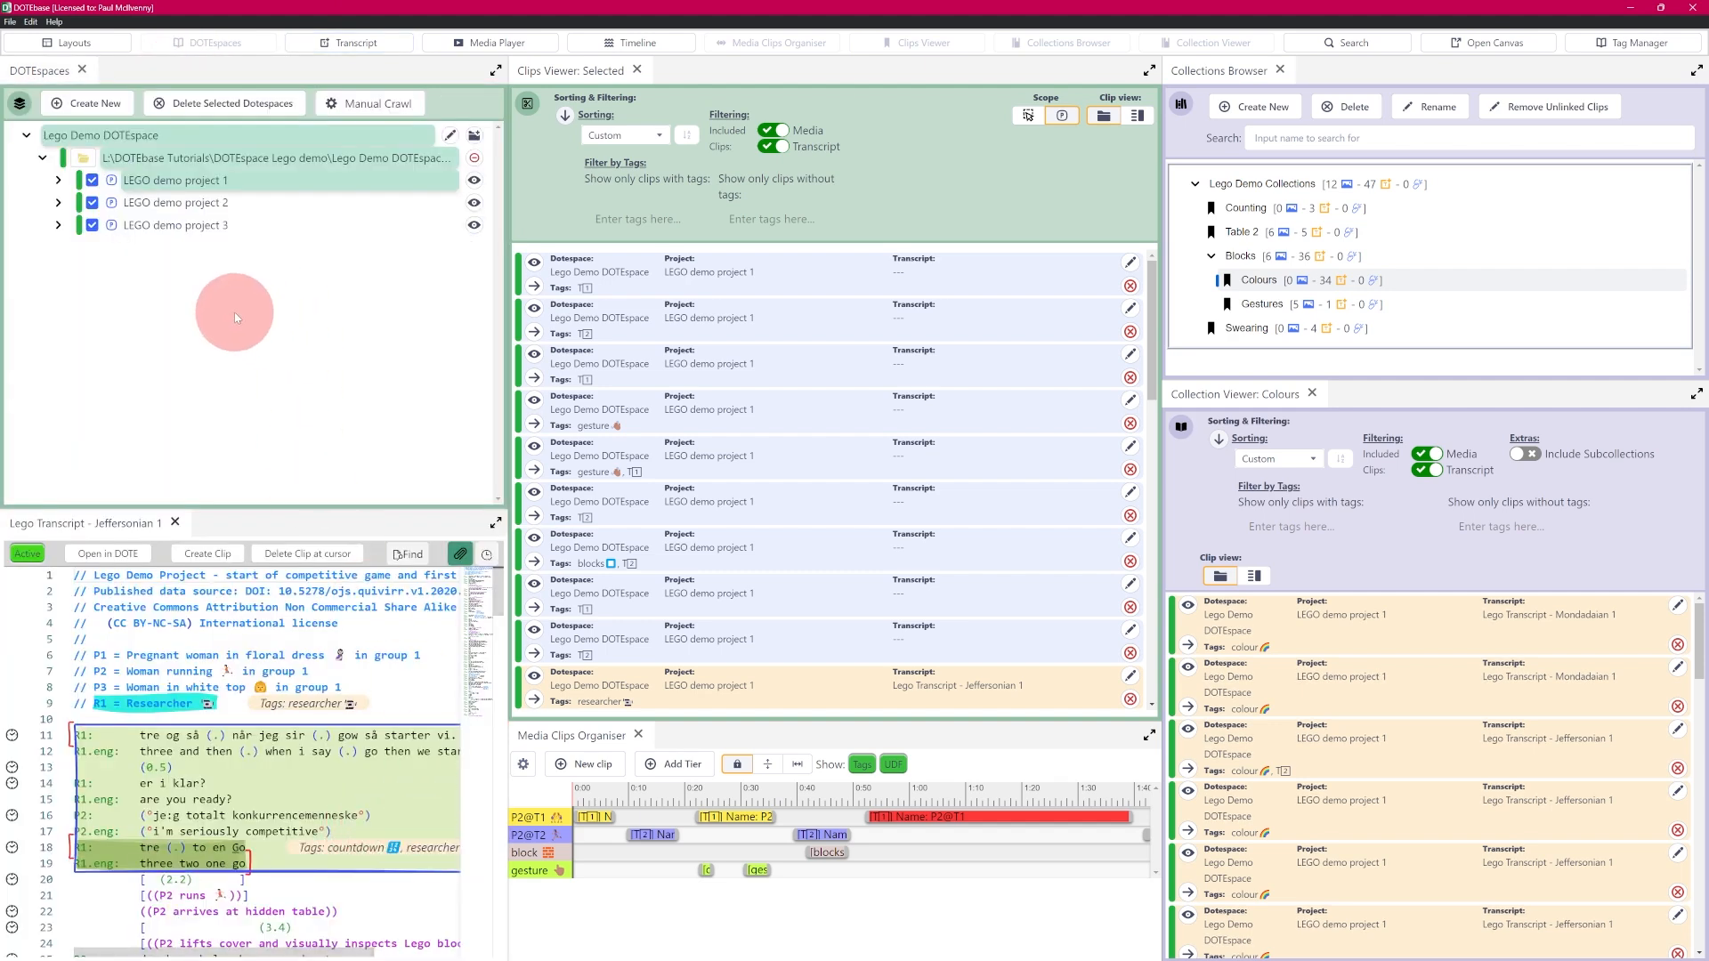
{"action": "mouse_move", "coordinate": [229, 794]}
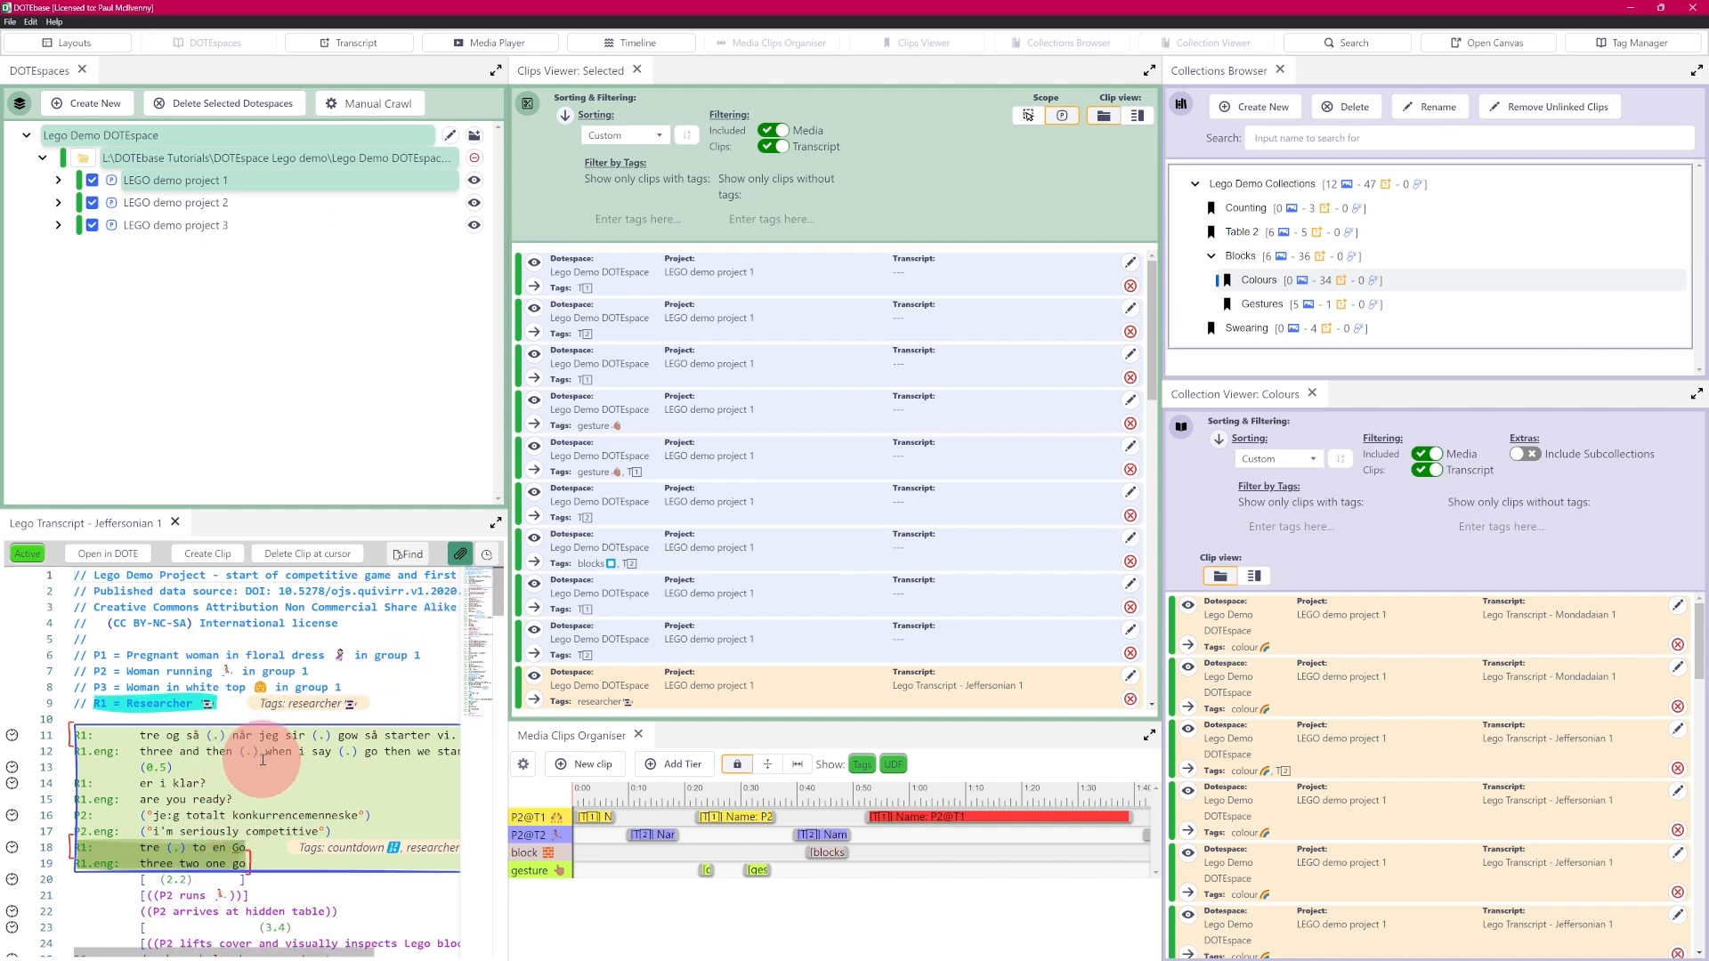
{"action": "left_click_drag", "start_coordinate": [255, 508], "coordinate": [240, 272]}
{"action": "mouse_move", "coordinate": [308, 561]}
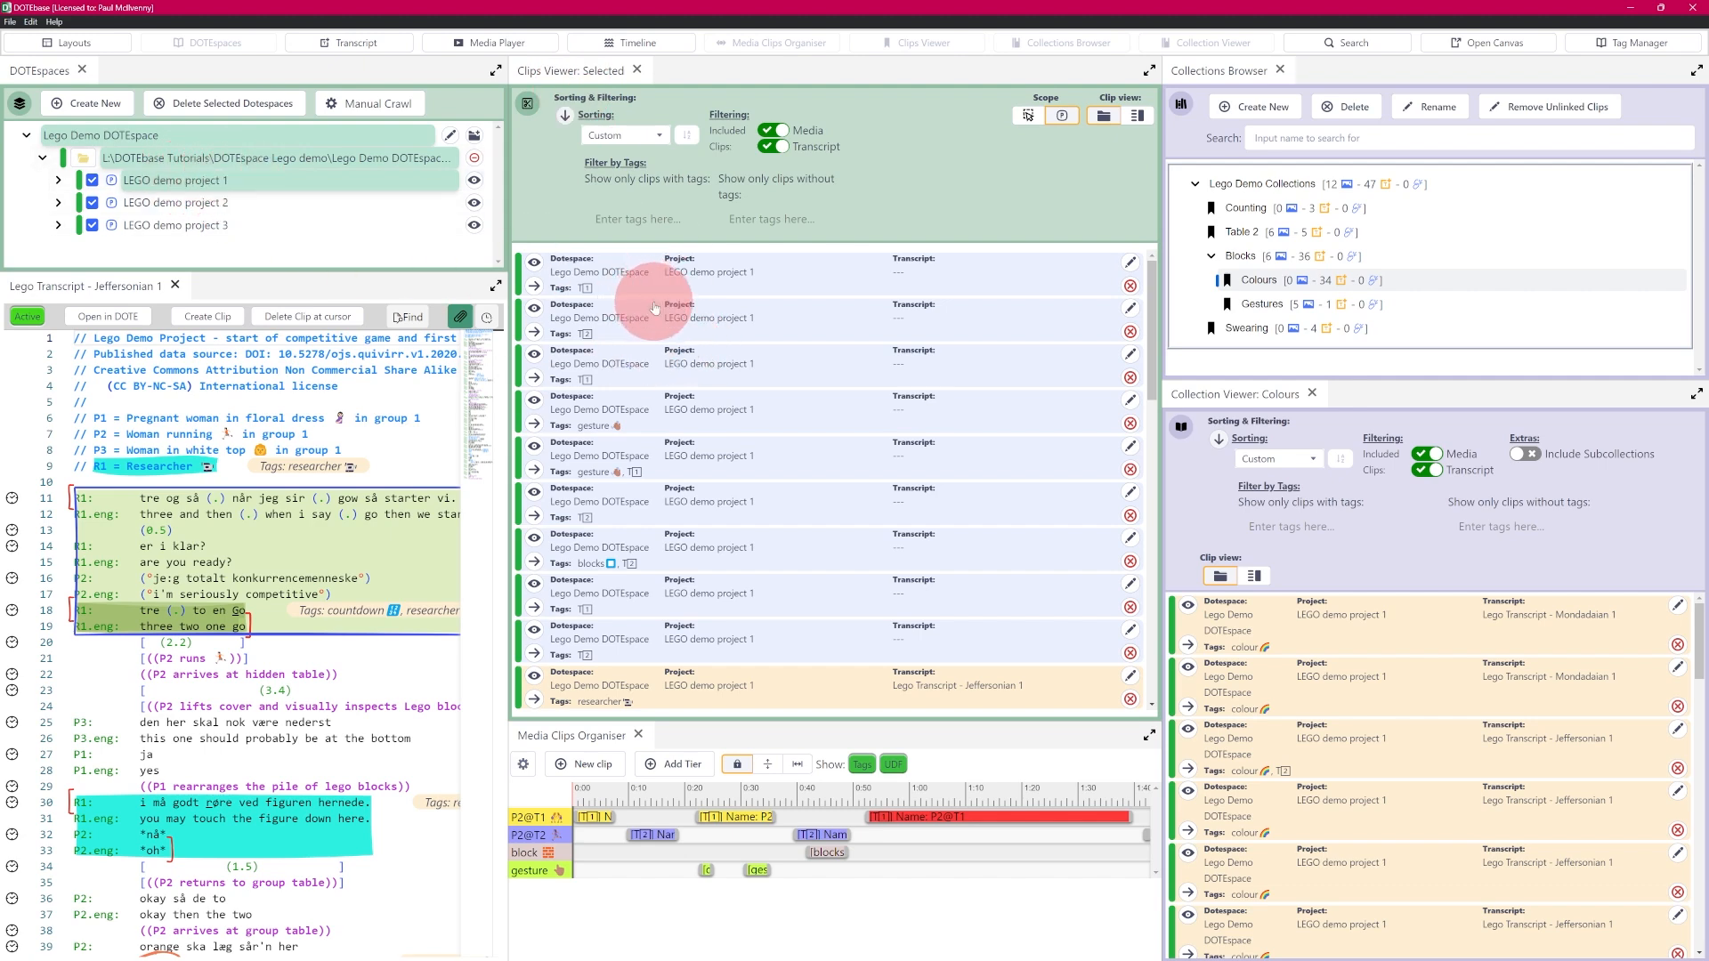
{"action": "left_click_drag", "start_coordinate": [1152, 338], "coordinate": [1130, 249]}
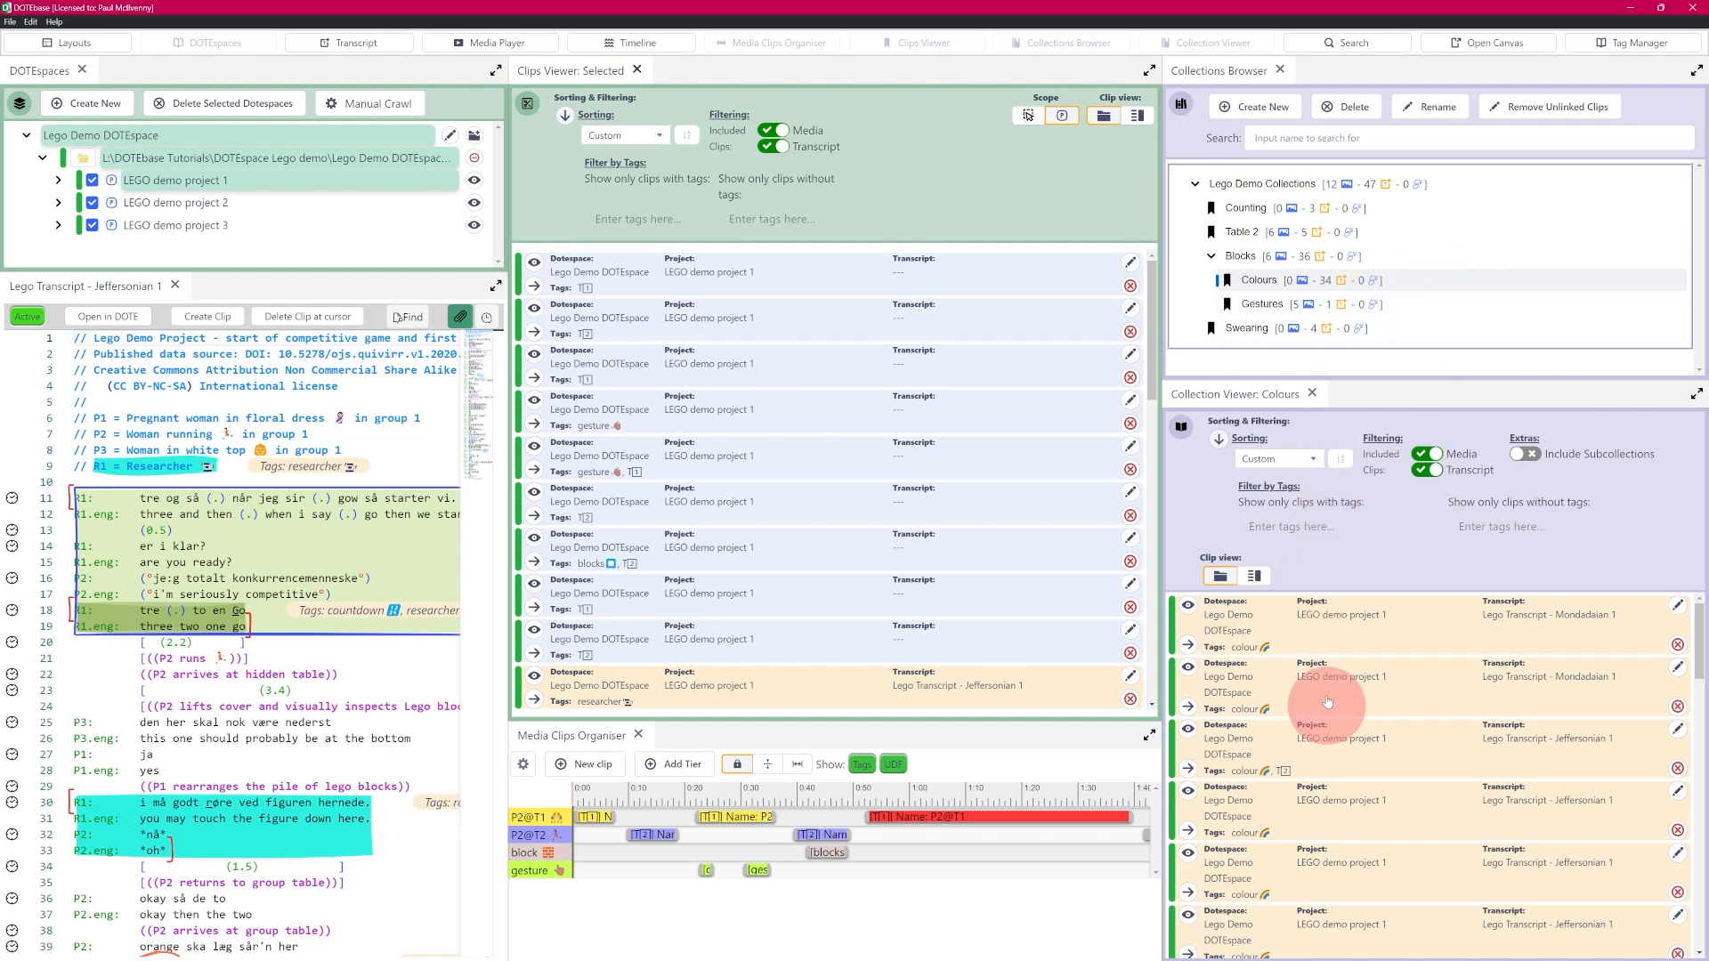
{"action": "mouse_move", "coordinate": [251, 555]}
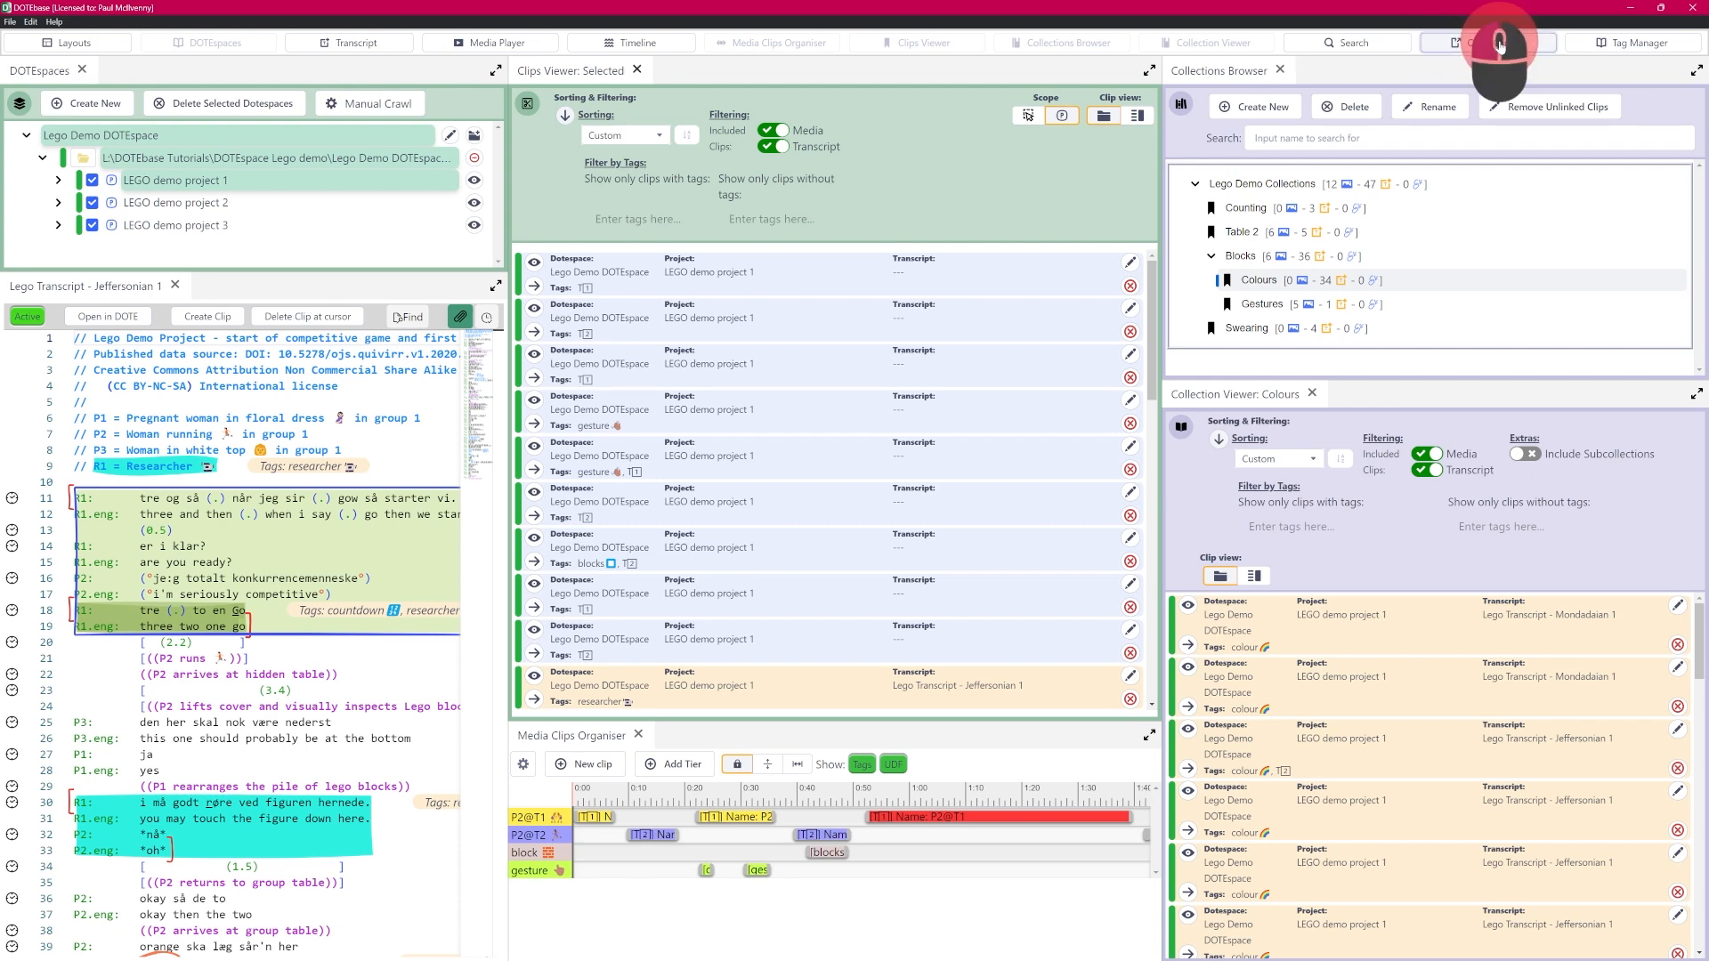
Open the Canvas window and load Lego Demo DOTEspace into it.
{"action": "left_click", "coordinate": [1500, 44]}
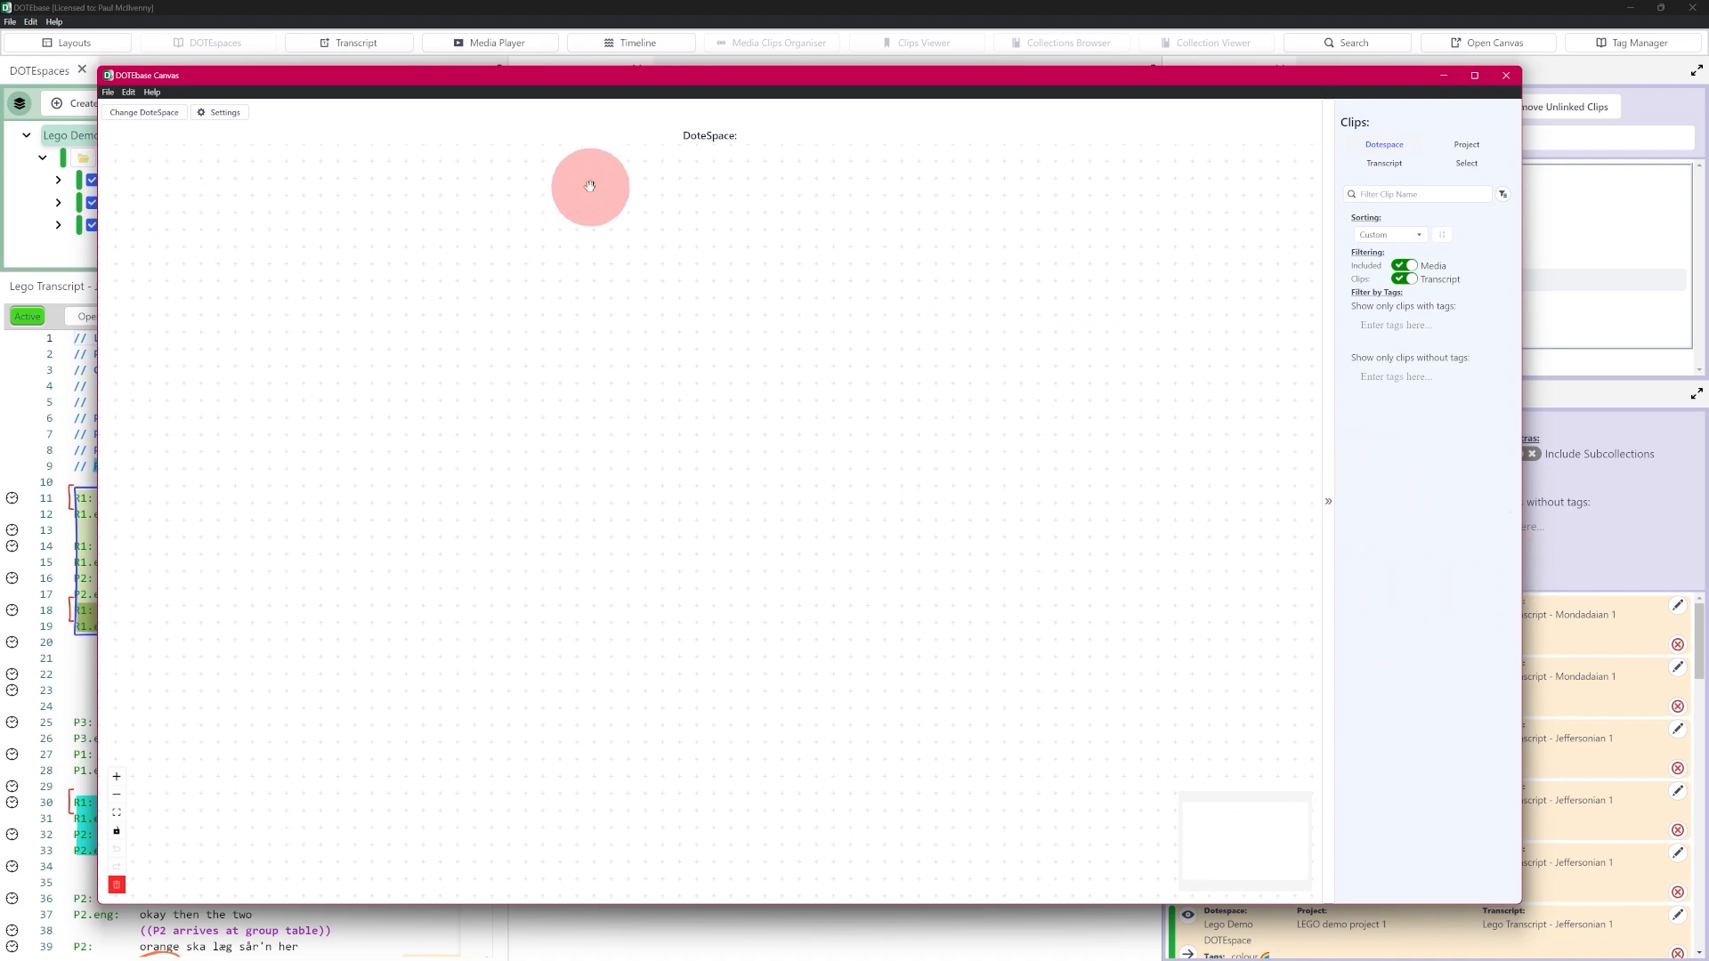
{"action": "mouse_move", "coordinate": [648, 82]}
{"action": "left_mouse_down"}
{"action": "mouse_move", "coordinate": [740, 83]}
{"action": "mouse_move", "coordinate": [671, 82]}
{"action": "left_mouse_up"}
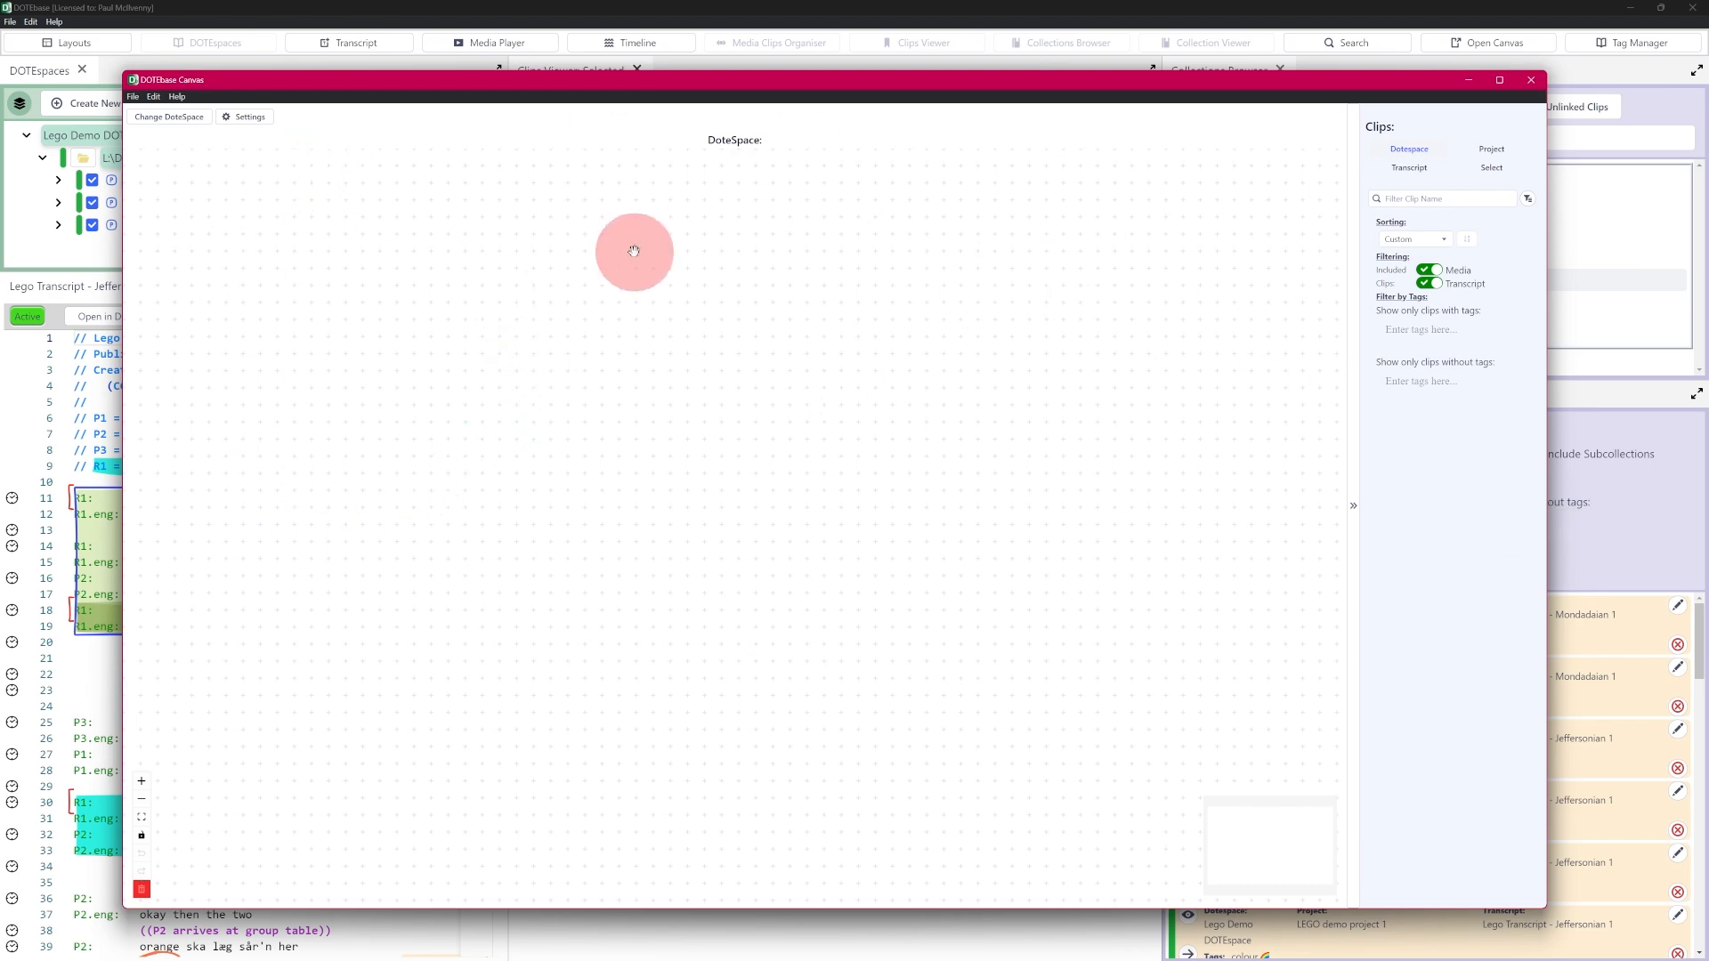
{"action": "left_click", "coordinate": [176, 117]}
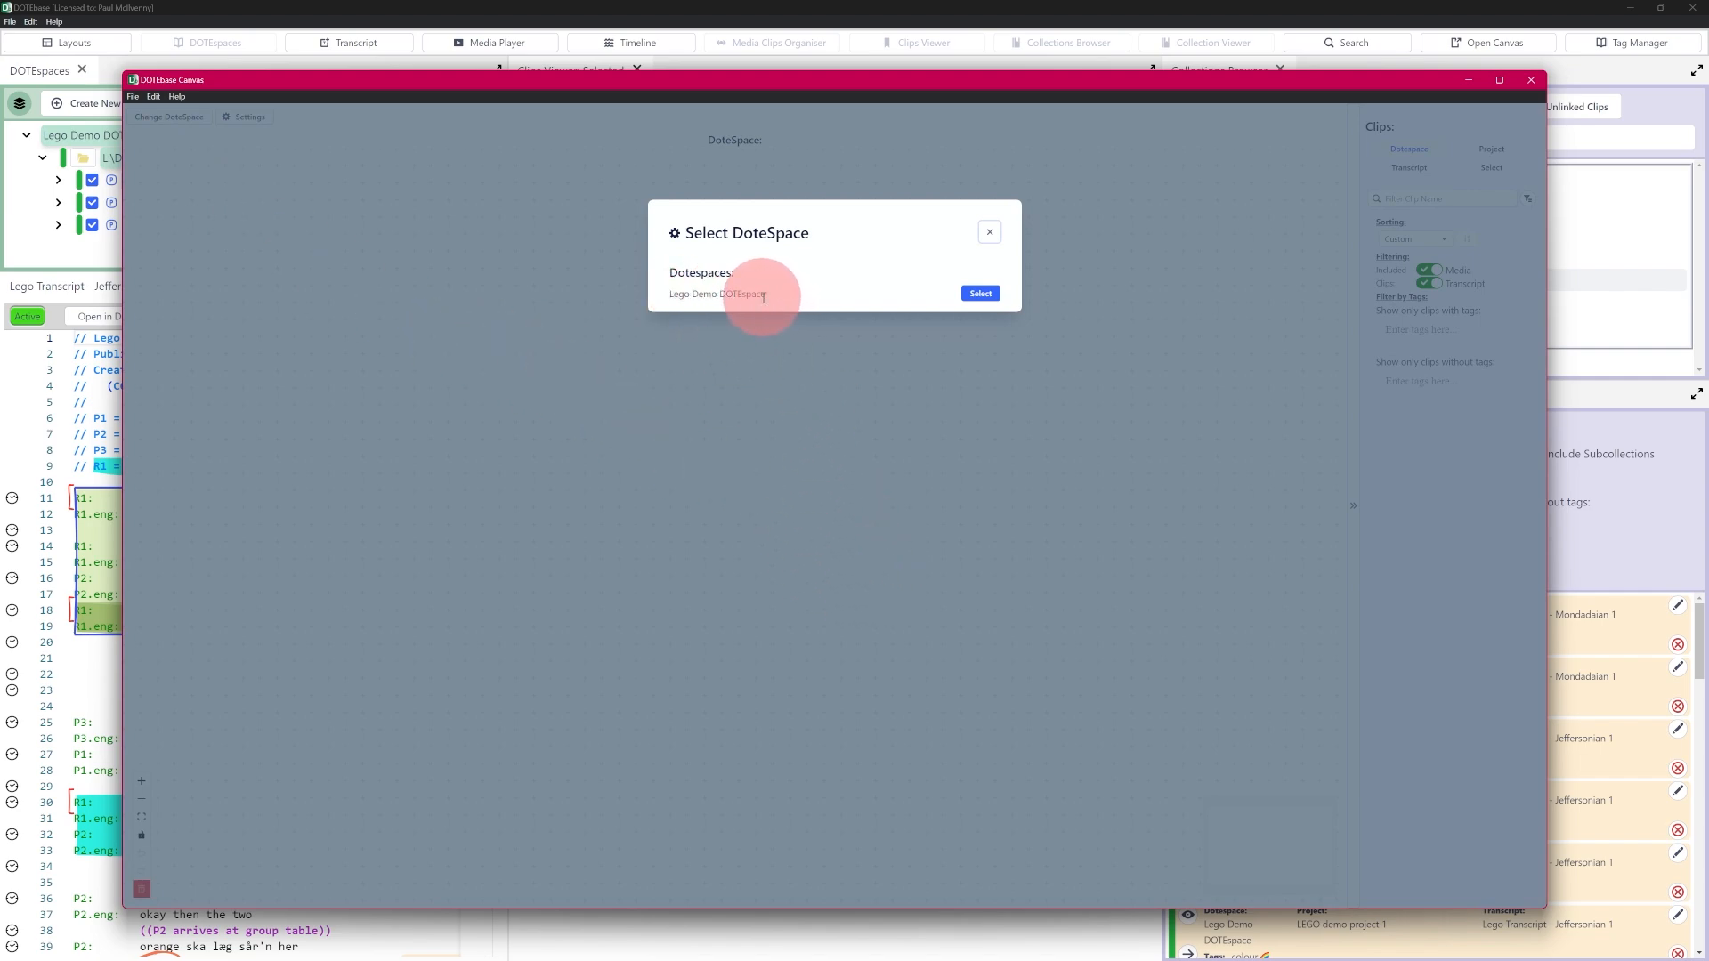
{"action": "left_click", "coordinate": [979, 294]}
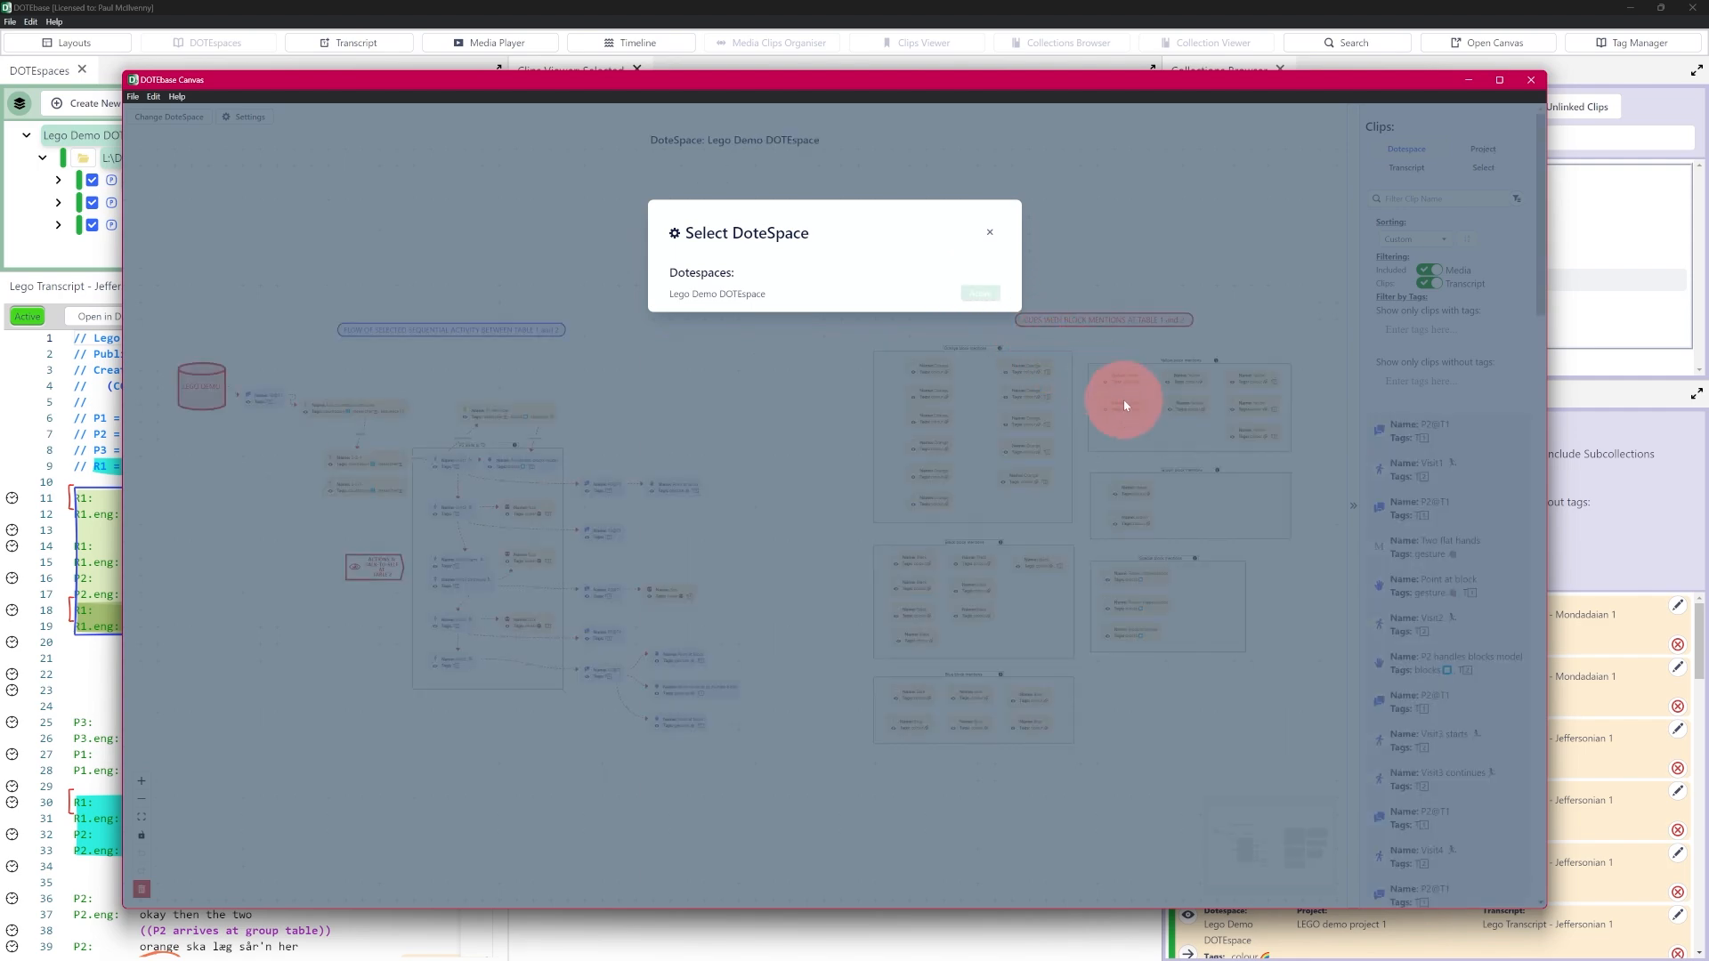
{"action": "left_click", "coordinate": [988, 234]}
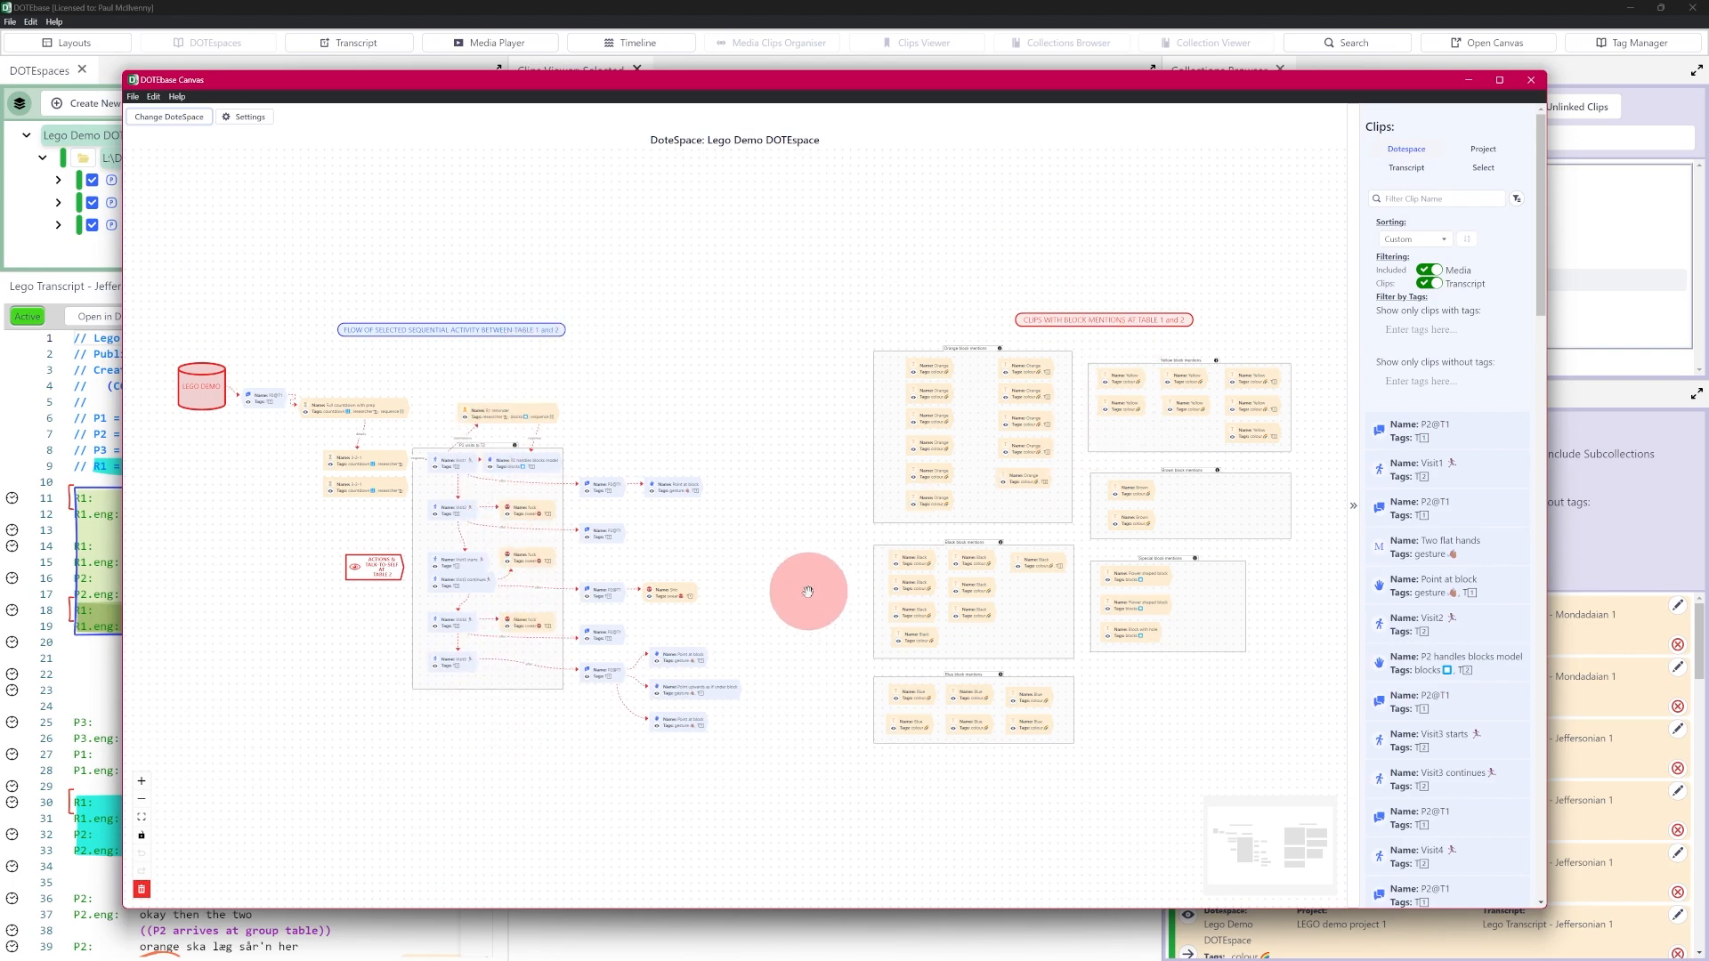
Examine the canvas's activity flow and block-mention groups at different zoom levels, and bring the empty area below them into view.
{"action": "left_click_drag", "start_coordinate": [462, 771], "coordinate": [520, 722]}
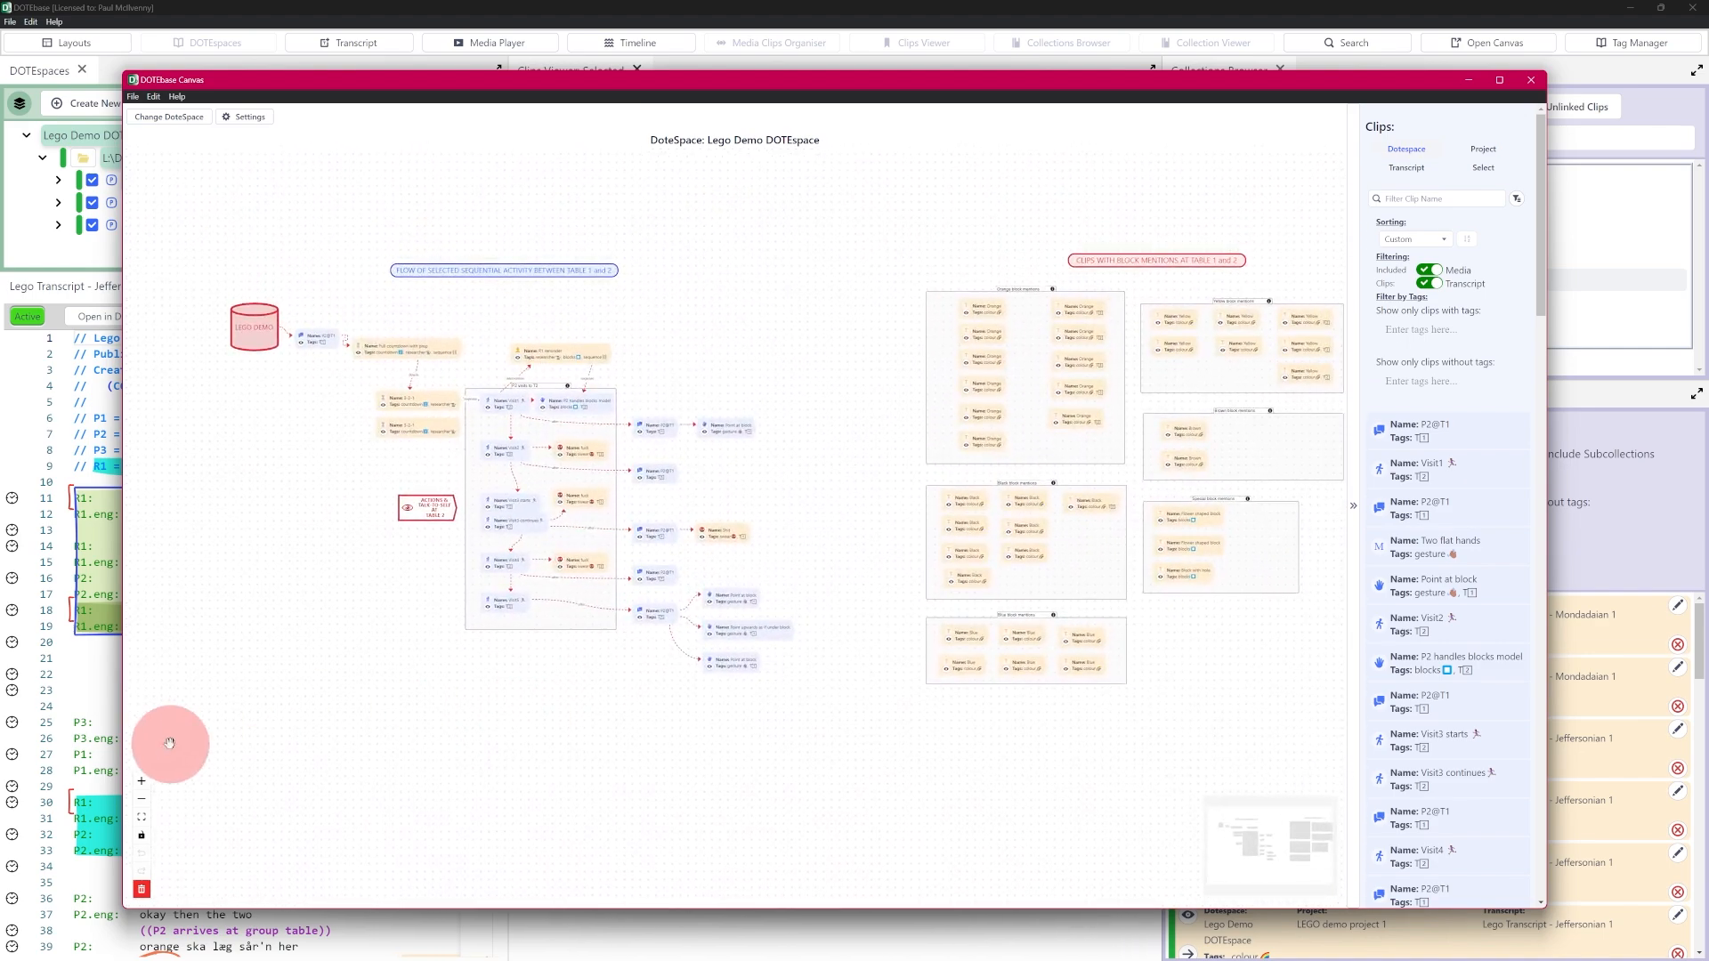
{"action": "left_click", "coordinate": [141, 783]}
{"action": "left_click", "coordinate": [141, 783]}
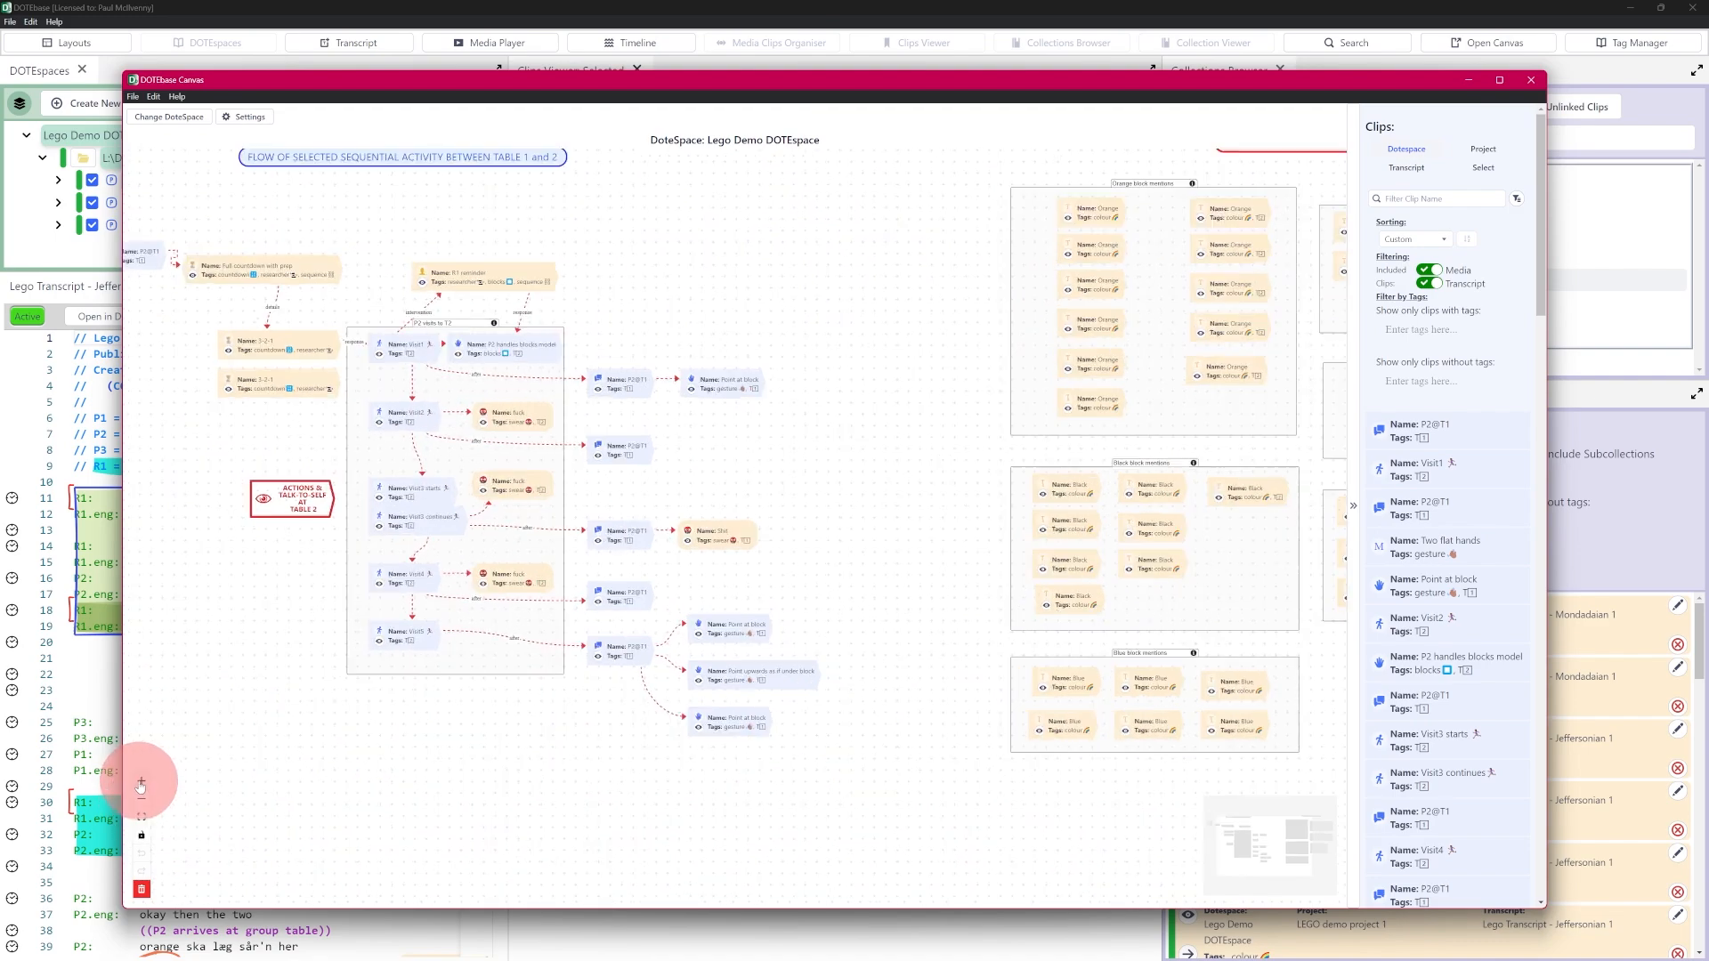
{"action": "left_click", "coordinate": [141, 783]}
{"action": "left_click", "coordinate": [141, 782]}
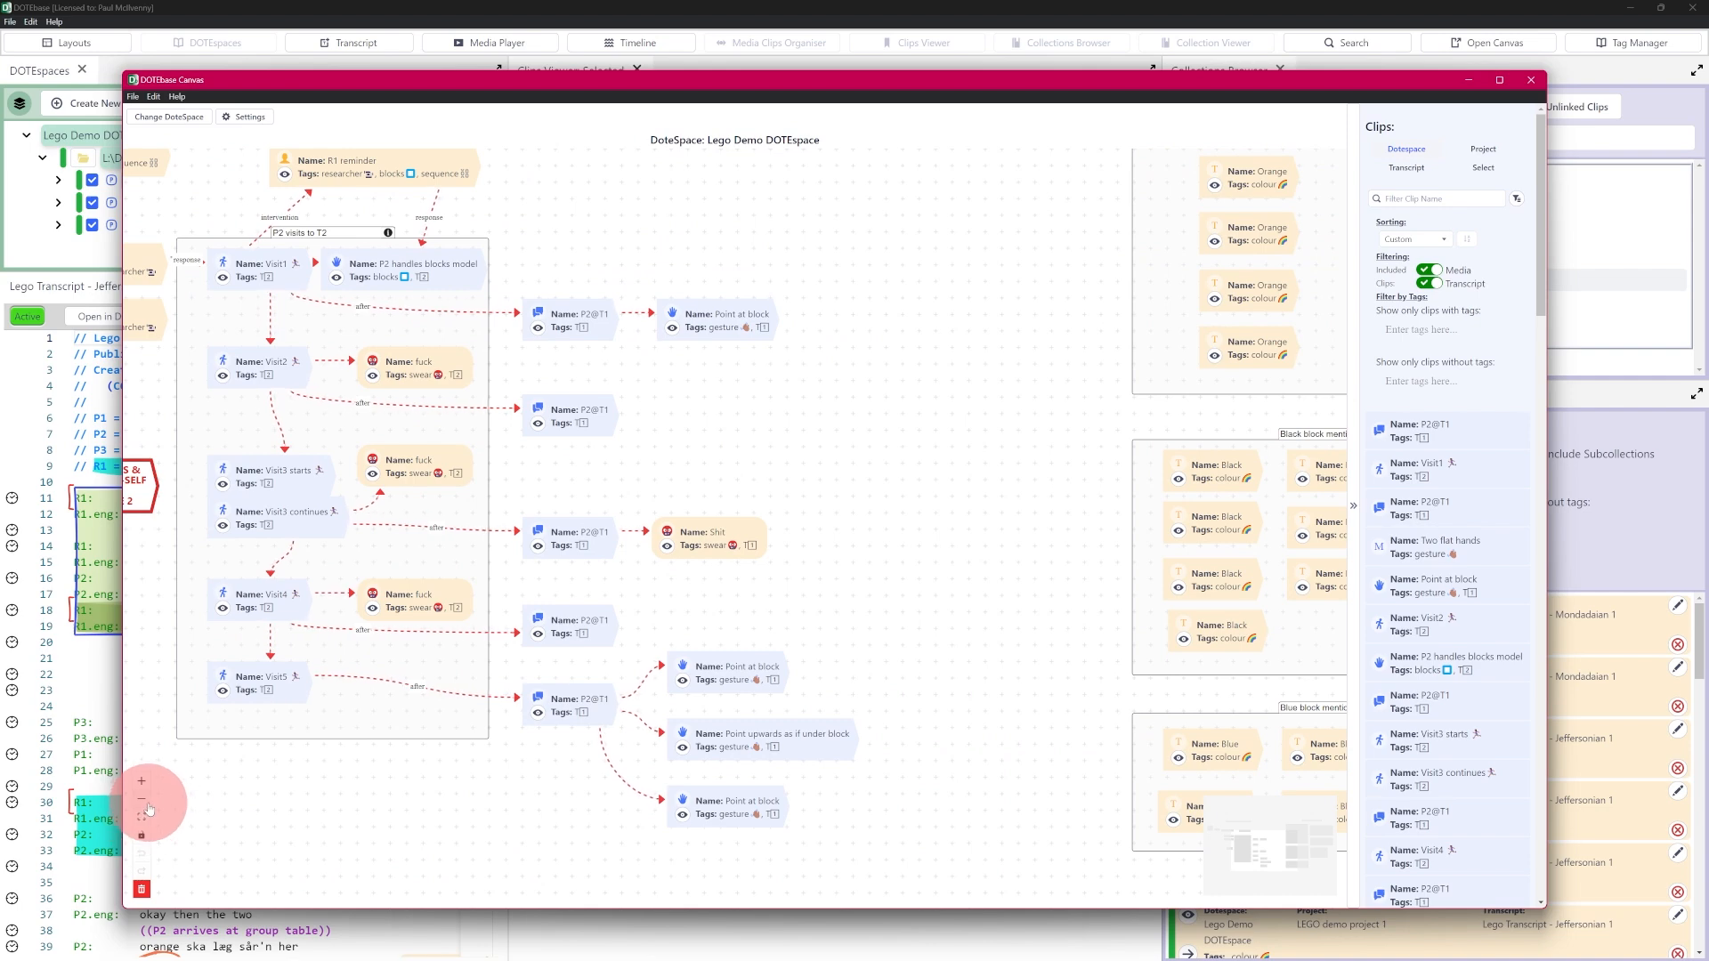
{"action": "left_click", "coordinate": [140, 800]}
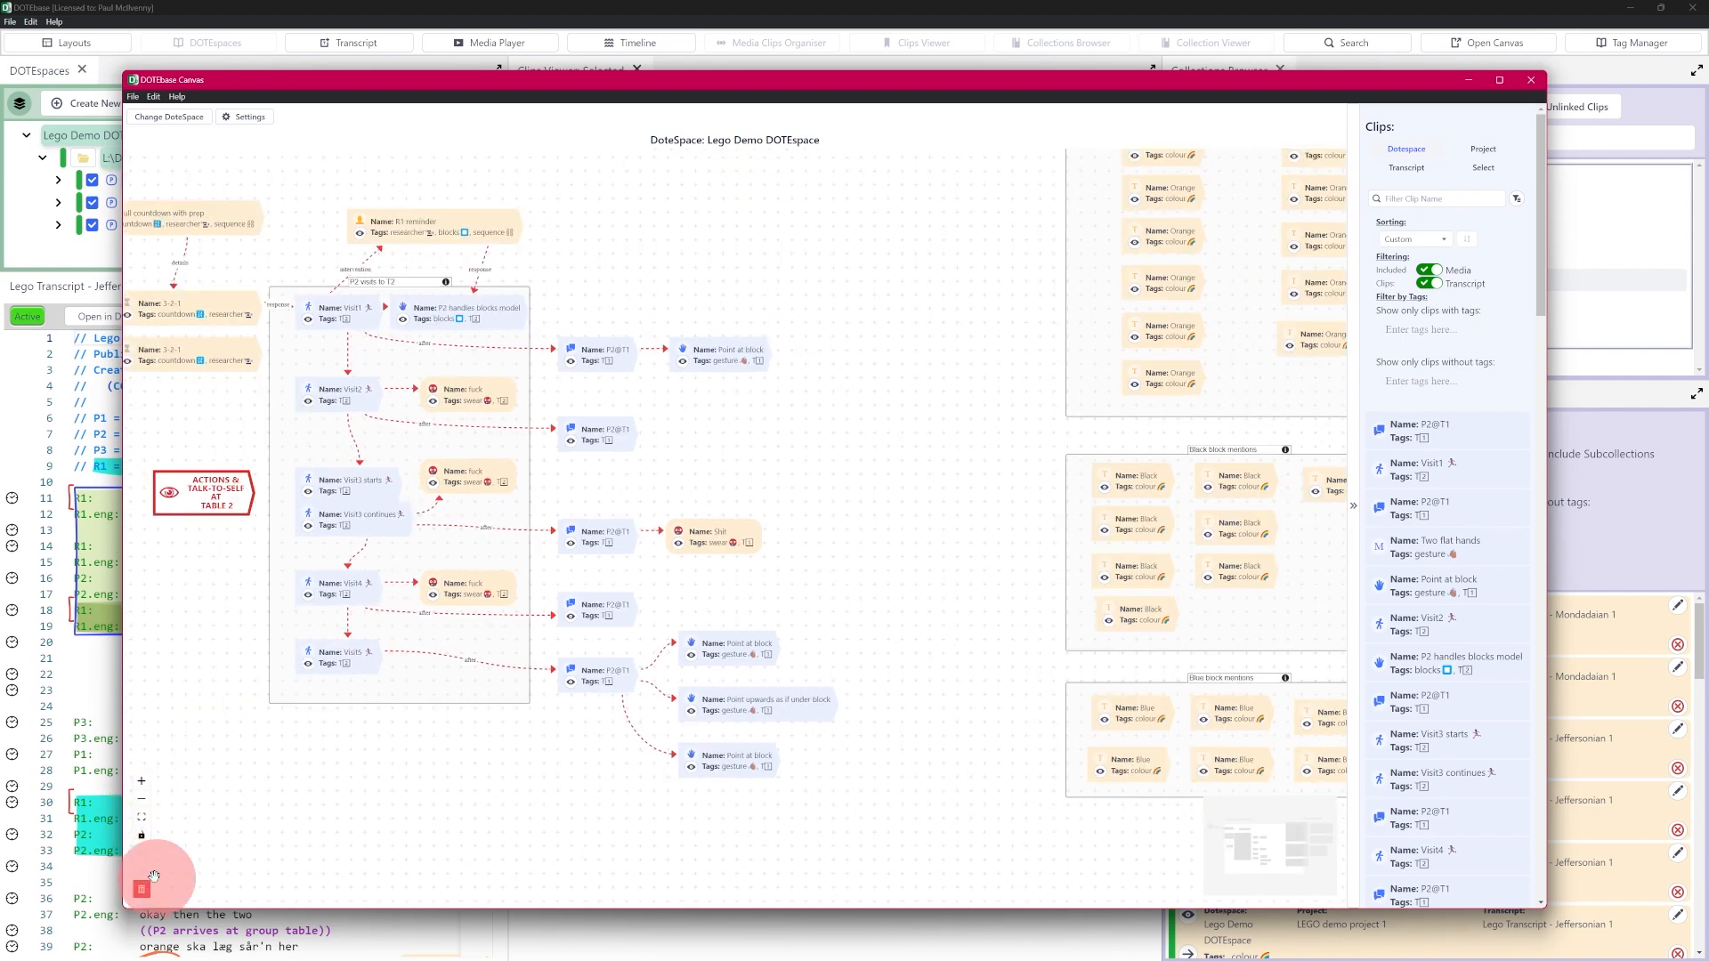
{"action": "left_click", "coordinate": [140, 819]}
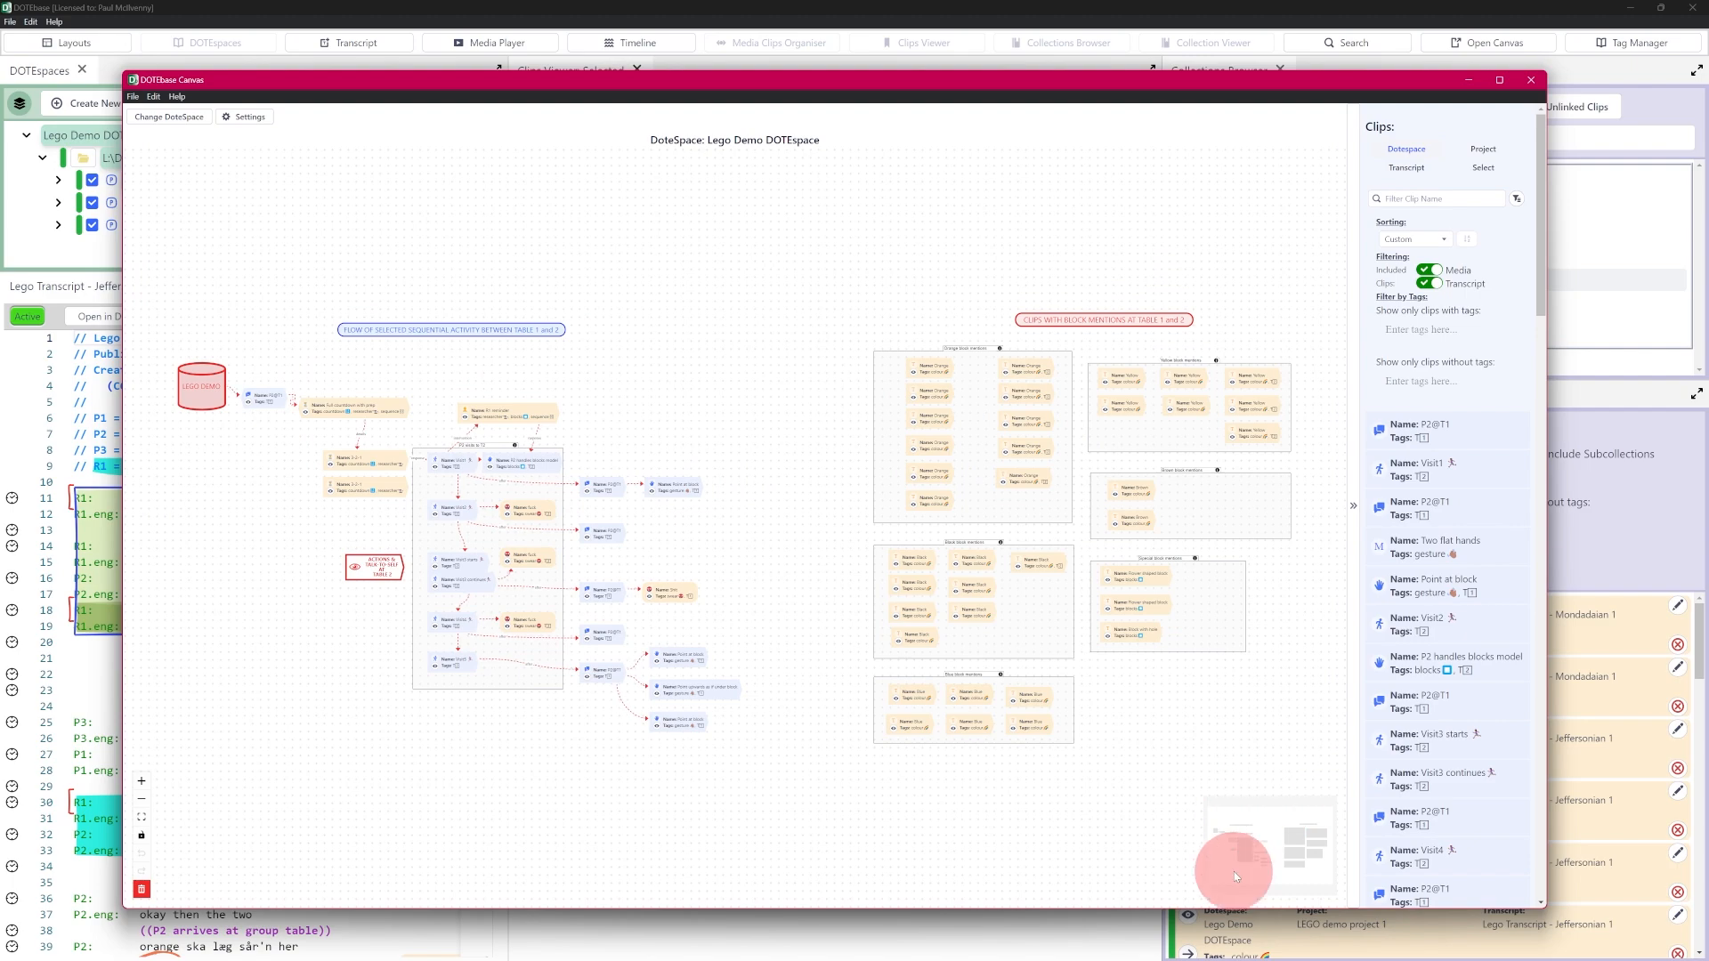
{"action": "mouse_move", "coordinate": [1271, 847]}
{"action": "left_mouse_down"}
{"action": "mouse_move", "coordinate": [1247, 848]}
{"action": "mouse_move", "coordinate": [1275, 844]}
{"action": "left_mouse_up"}
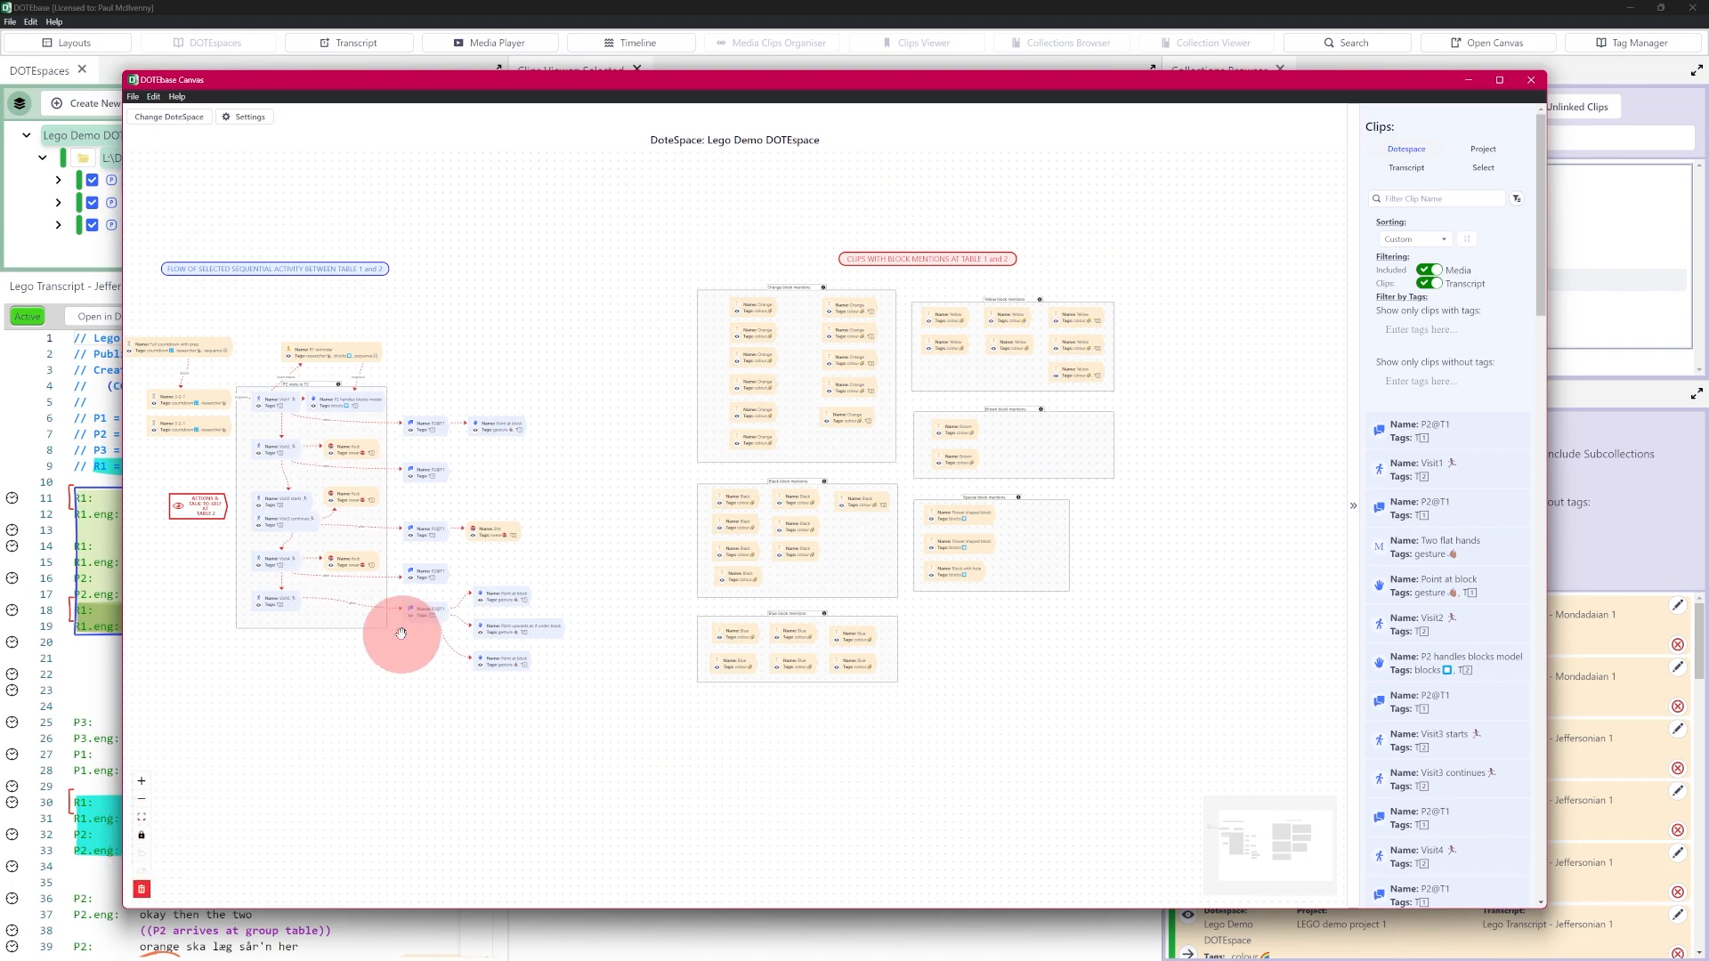
{"action": "left_click_drag", "start_coordinate": [436, 616], "coordinate": [664, 611]}
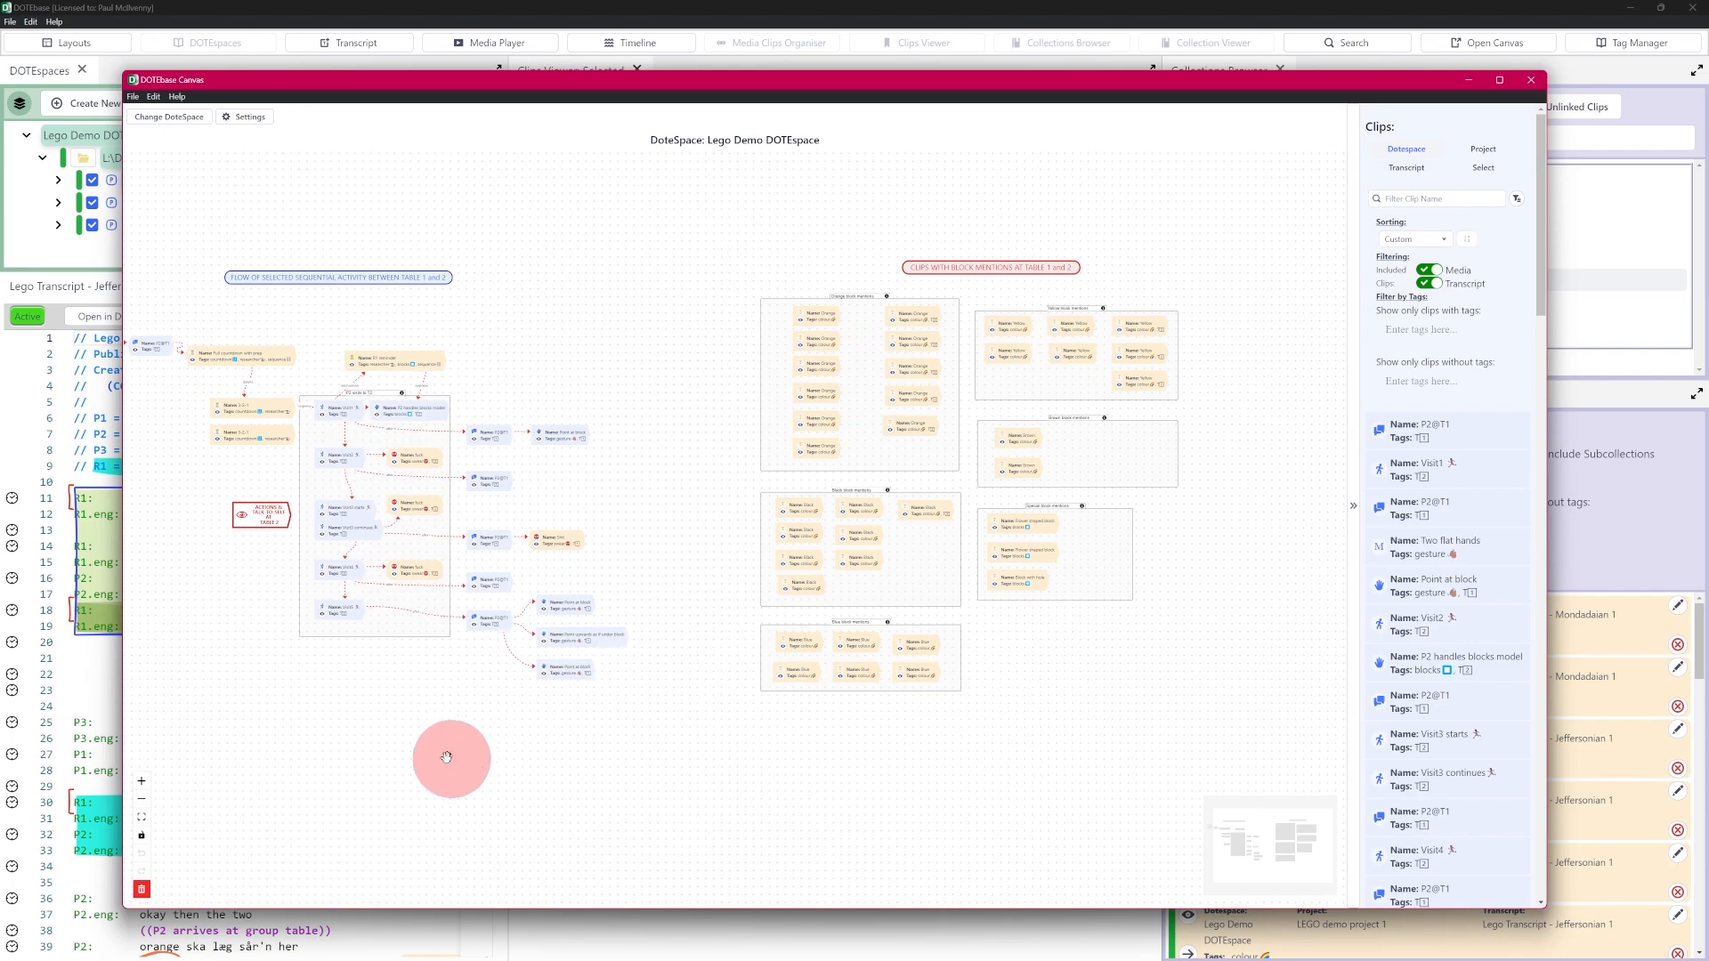
{"action": "left_click_drag", "start_coordinate": [408, 794], "coordinate": [1019, 420]}
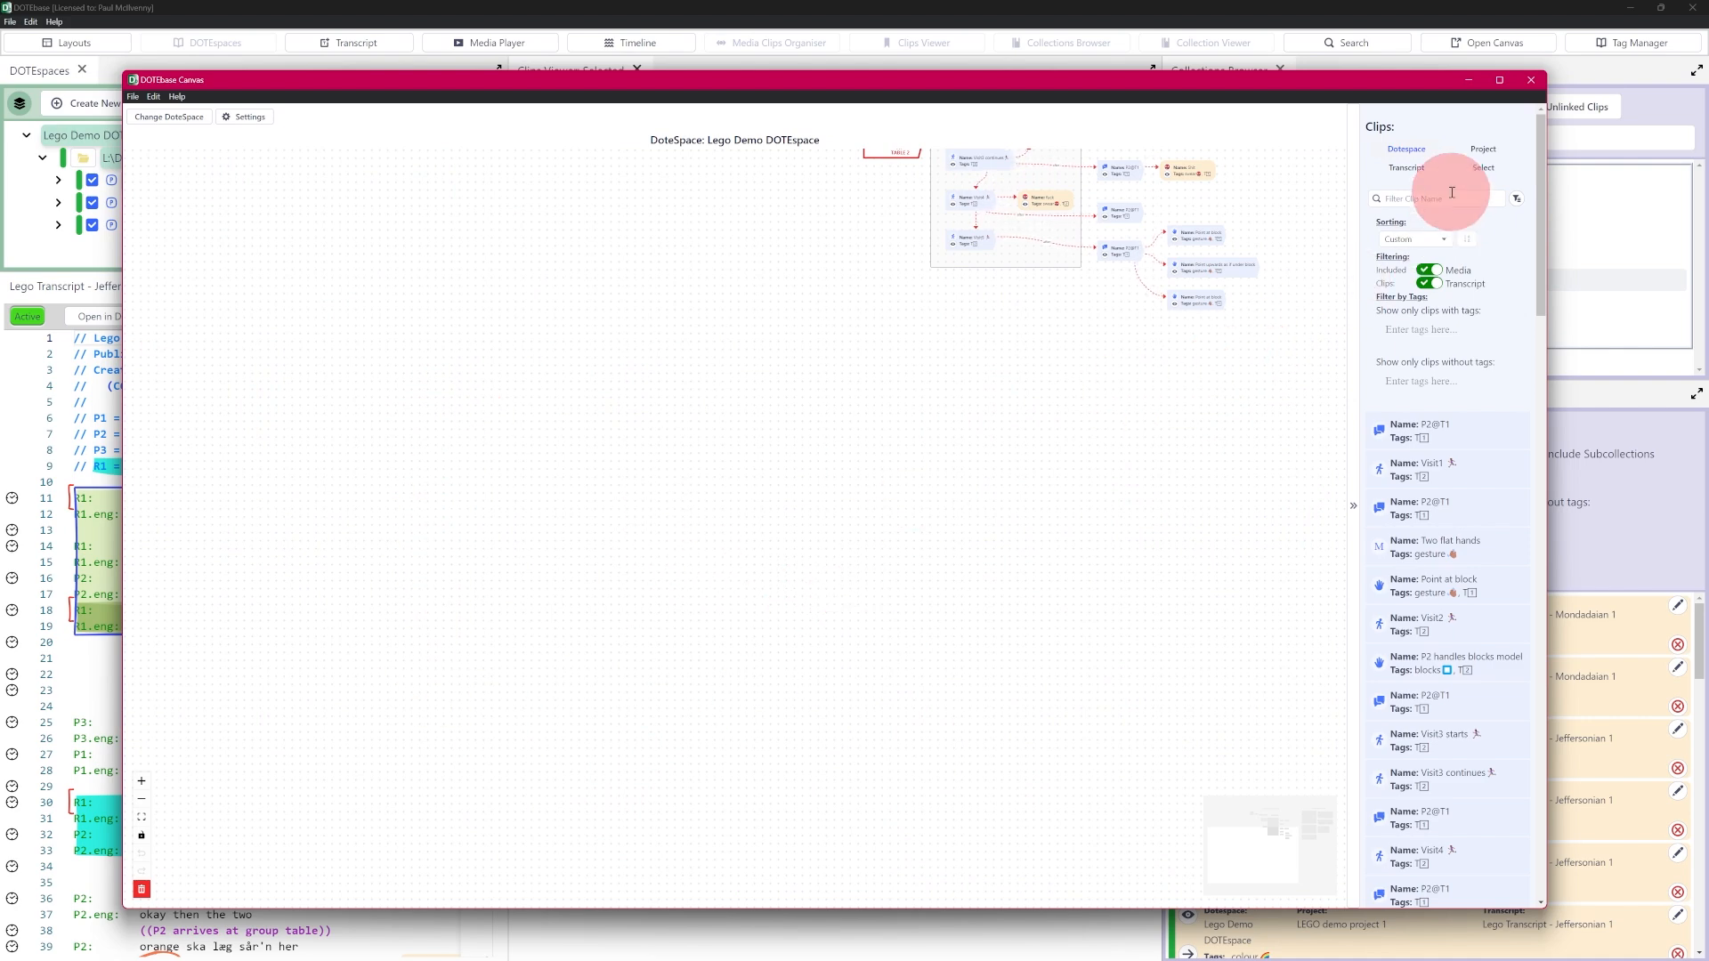
Collapse and reopen the canvas's clips list, and view the clips of the whole DOTEspace.
{"action": "left_click", "coordinate": [1355, 507]}
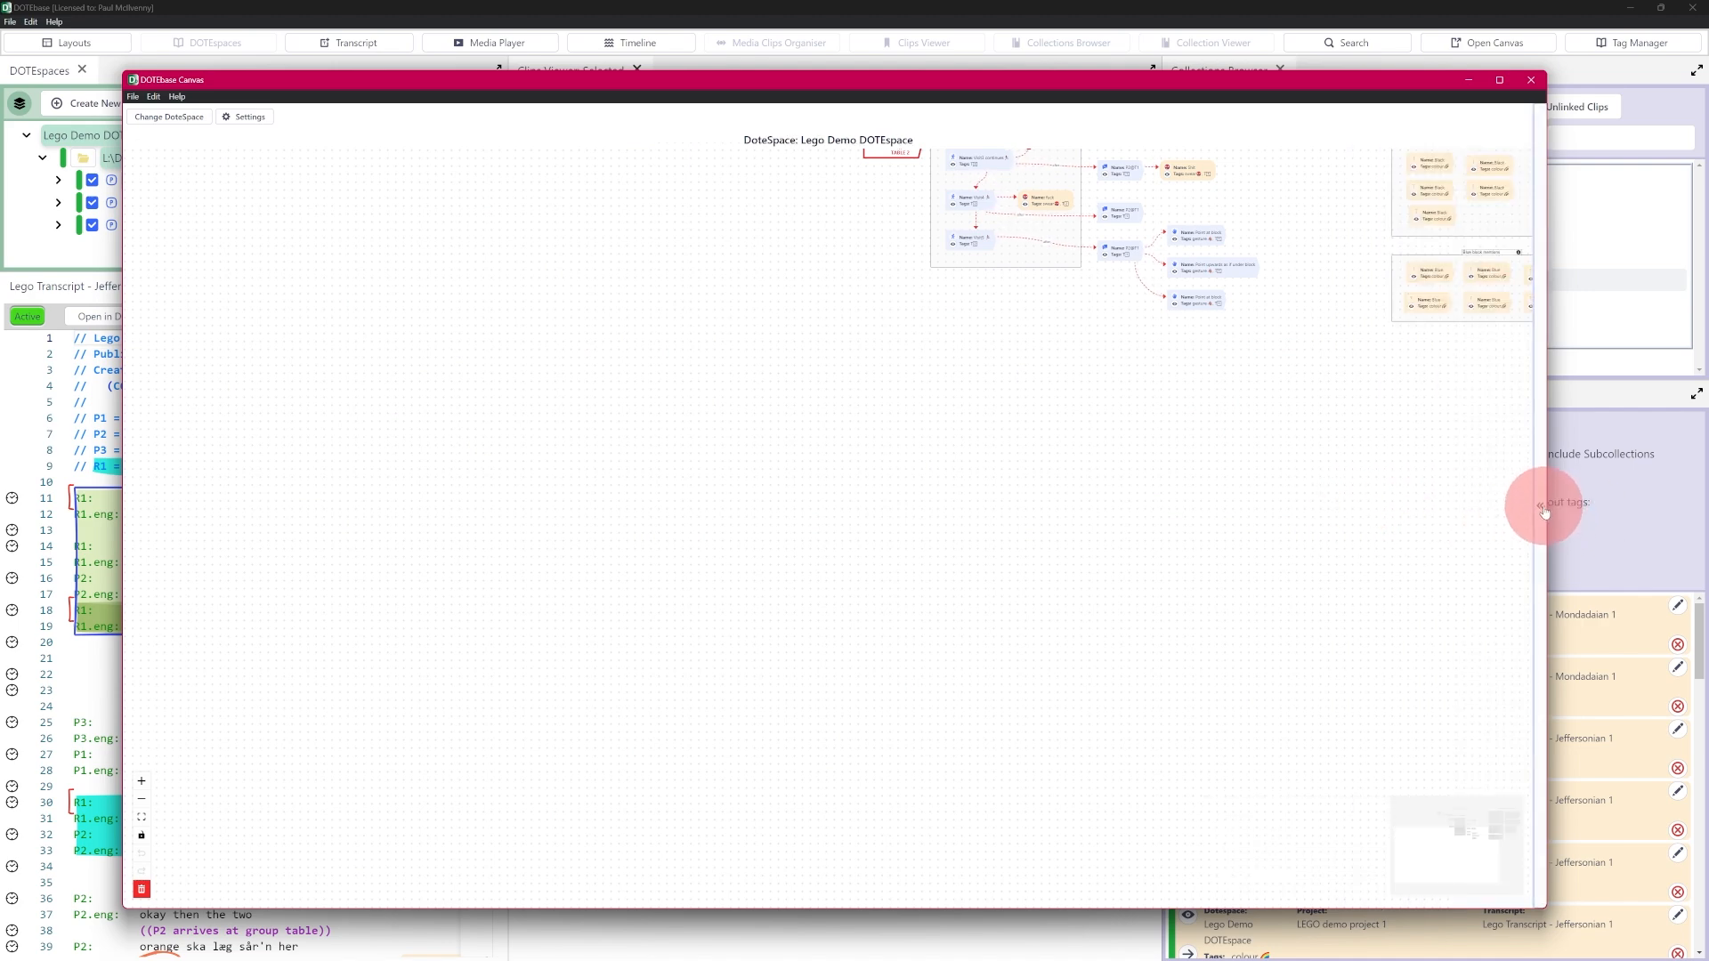
{"action": "left_click", "coordinate": [1541, 509]}
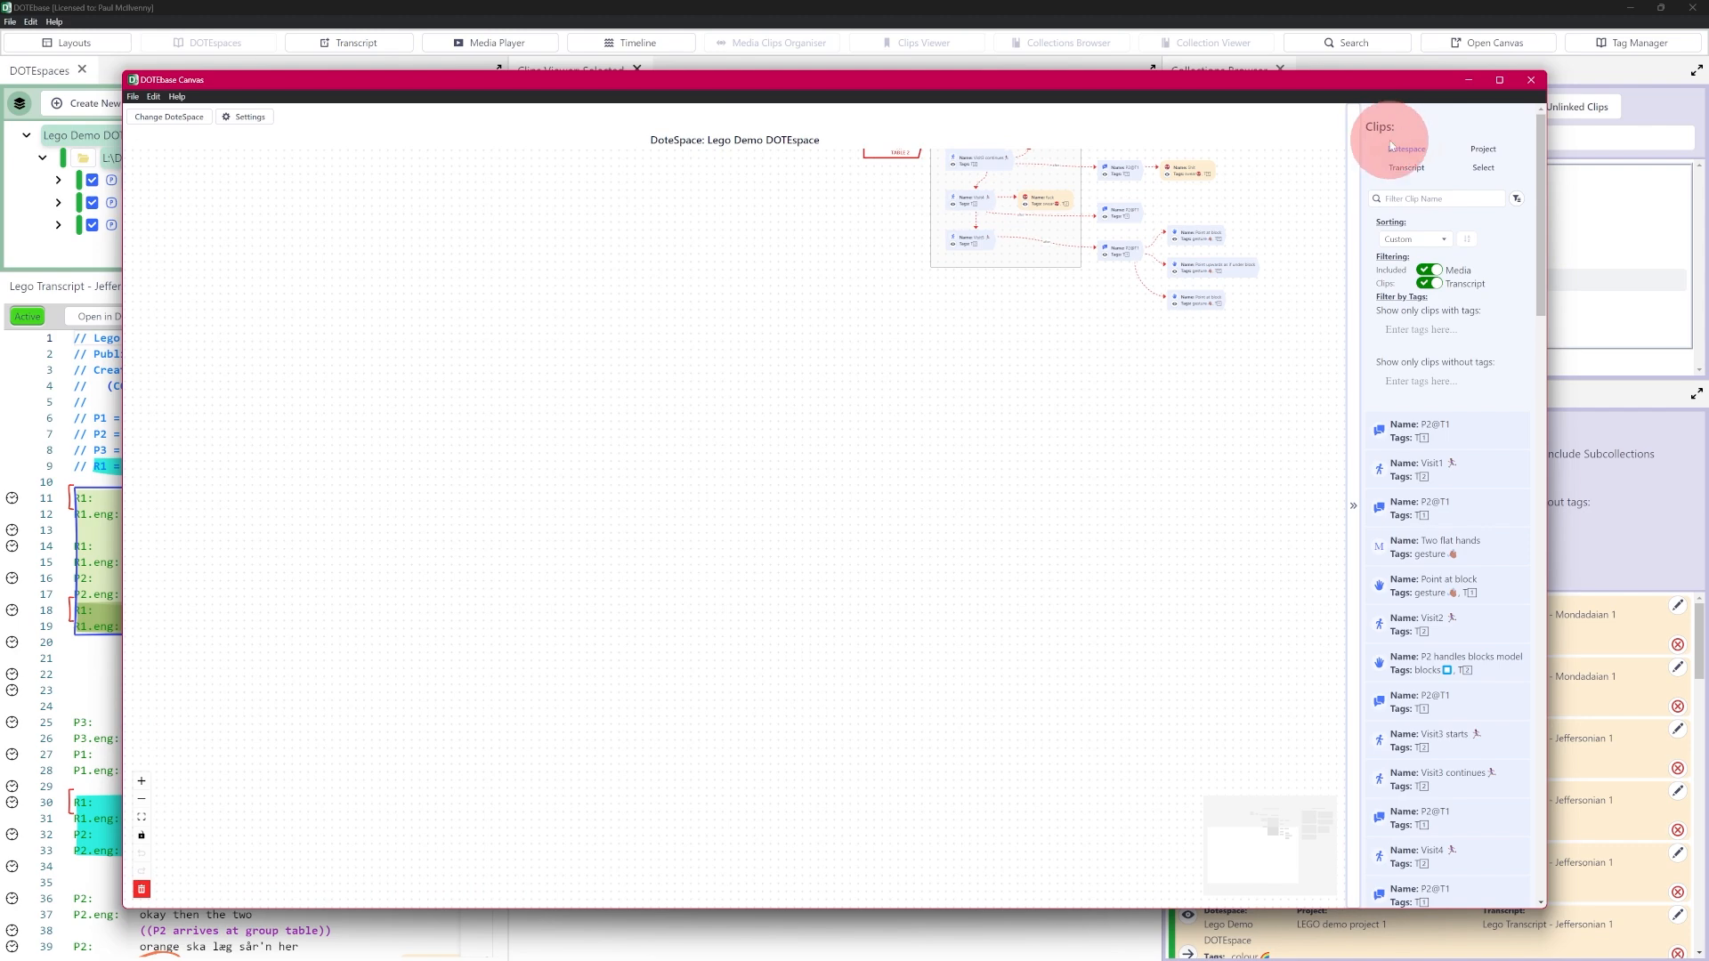
{"action": "left_click", "coordinate": [1419, 153]}
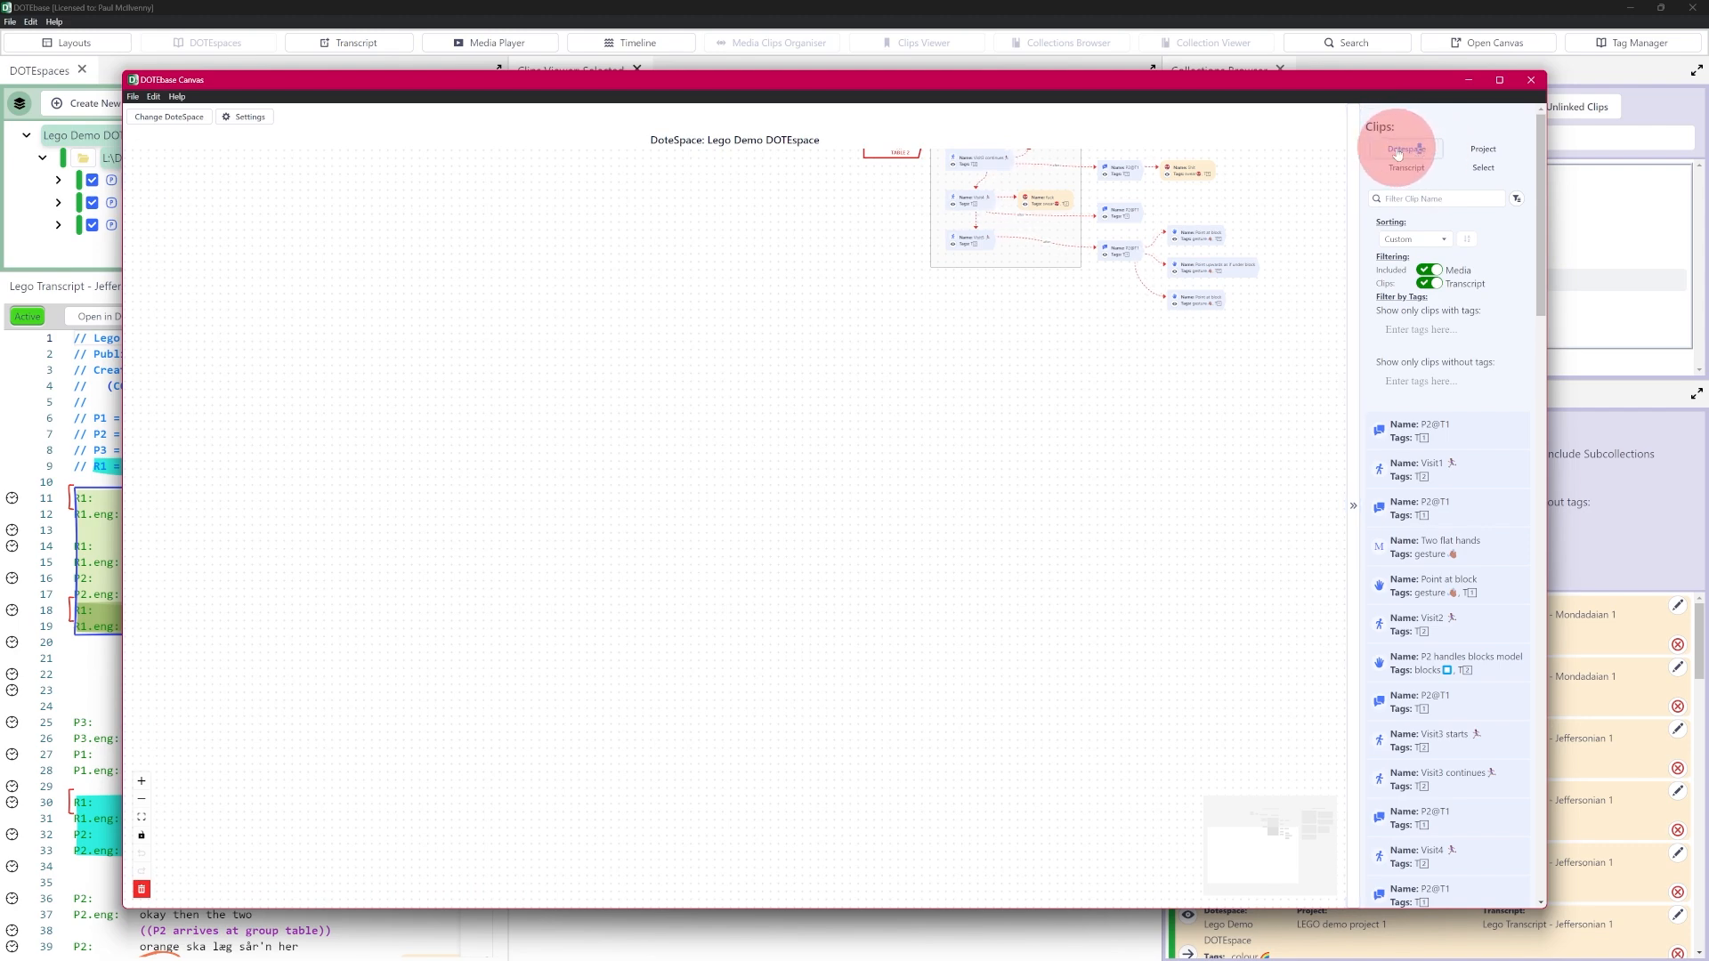
{"action": "left_click_drag", "start_coordinate": [1543, 307], "coordinate": [1580, 227]}
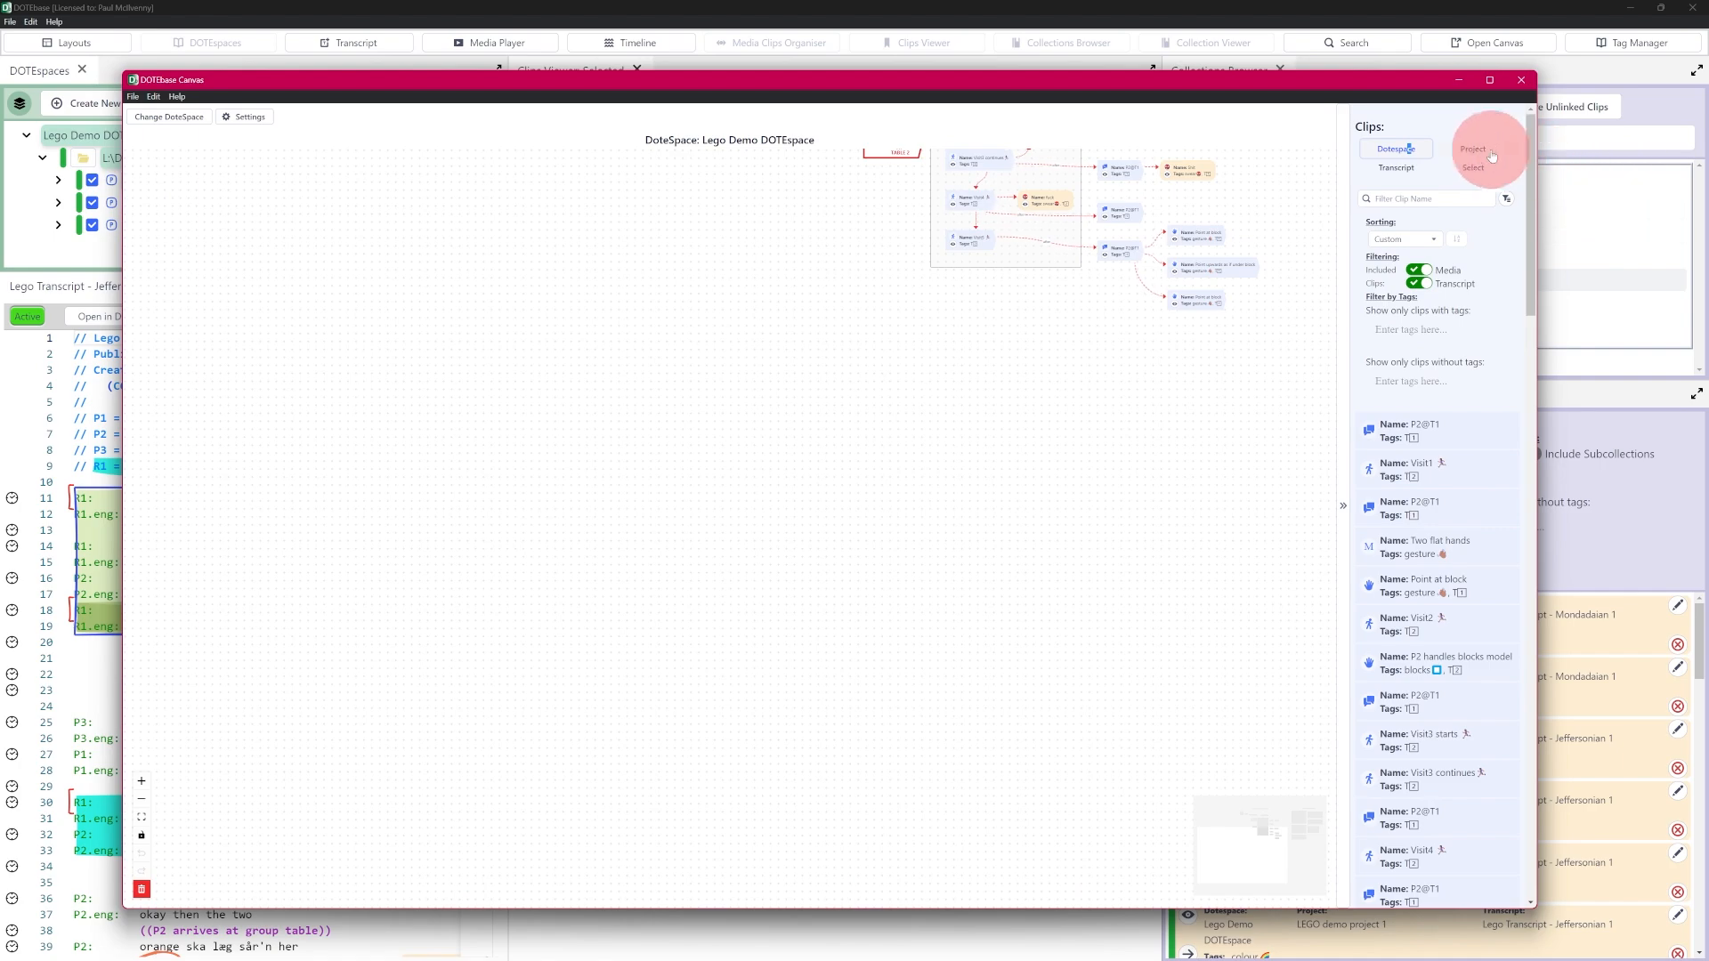
Compare the clips listed by project, by transcript and by selection in the canvas's clips list.
{"action": "left_click", "coordinate": [1475, 151]}
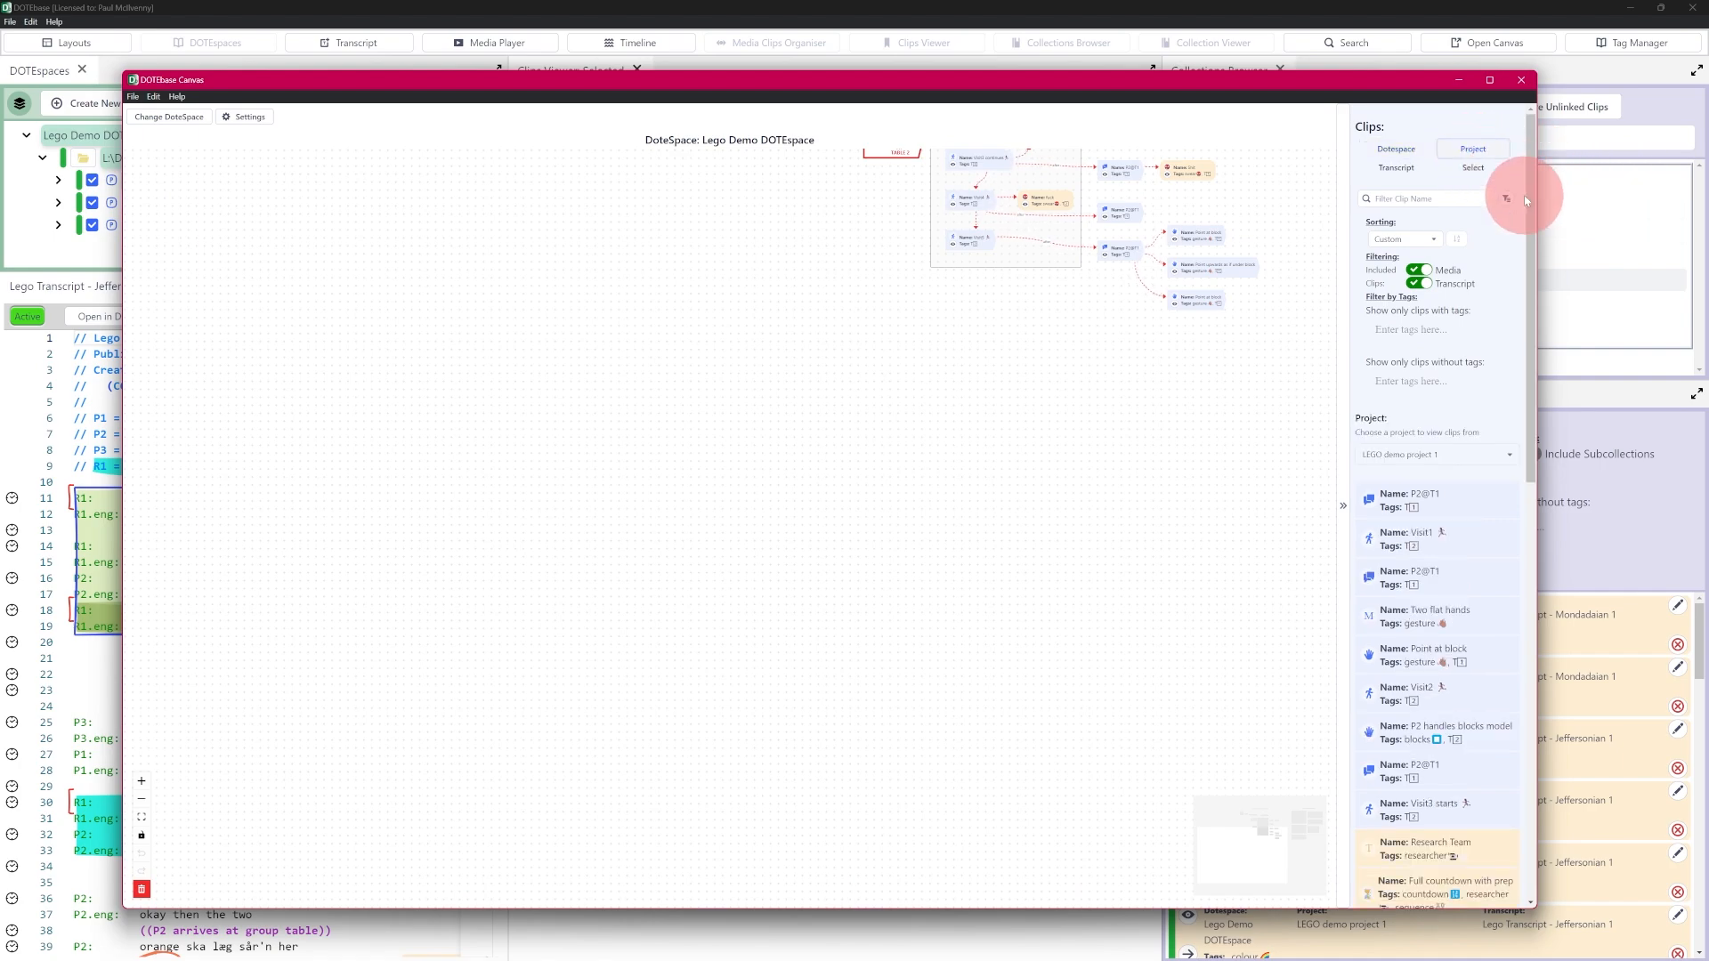
{"action": "left_click_drag", "start_coordinate": [1532, 203], "coordinate": [1424, 221]}
{"action": "left_click", "coordinate": [1398, 169]}
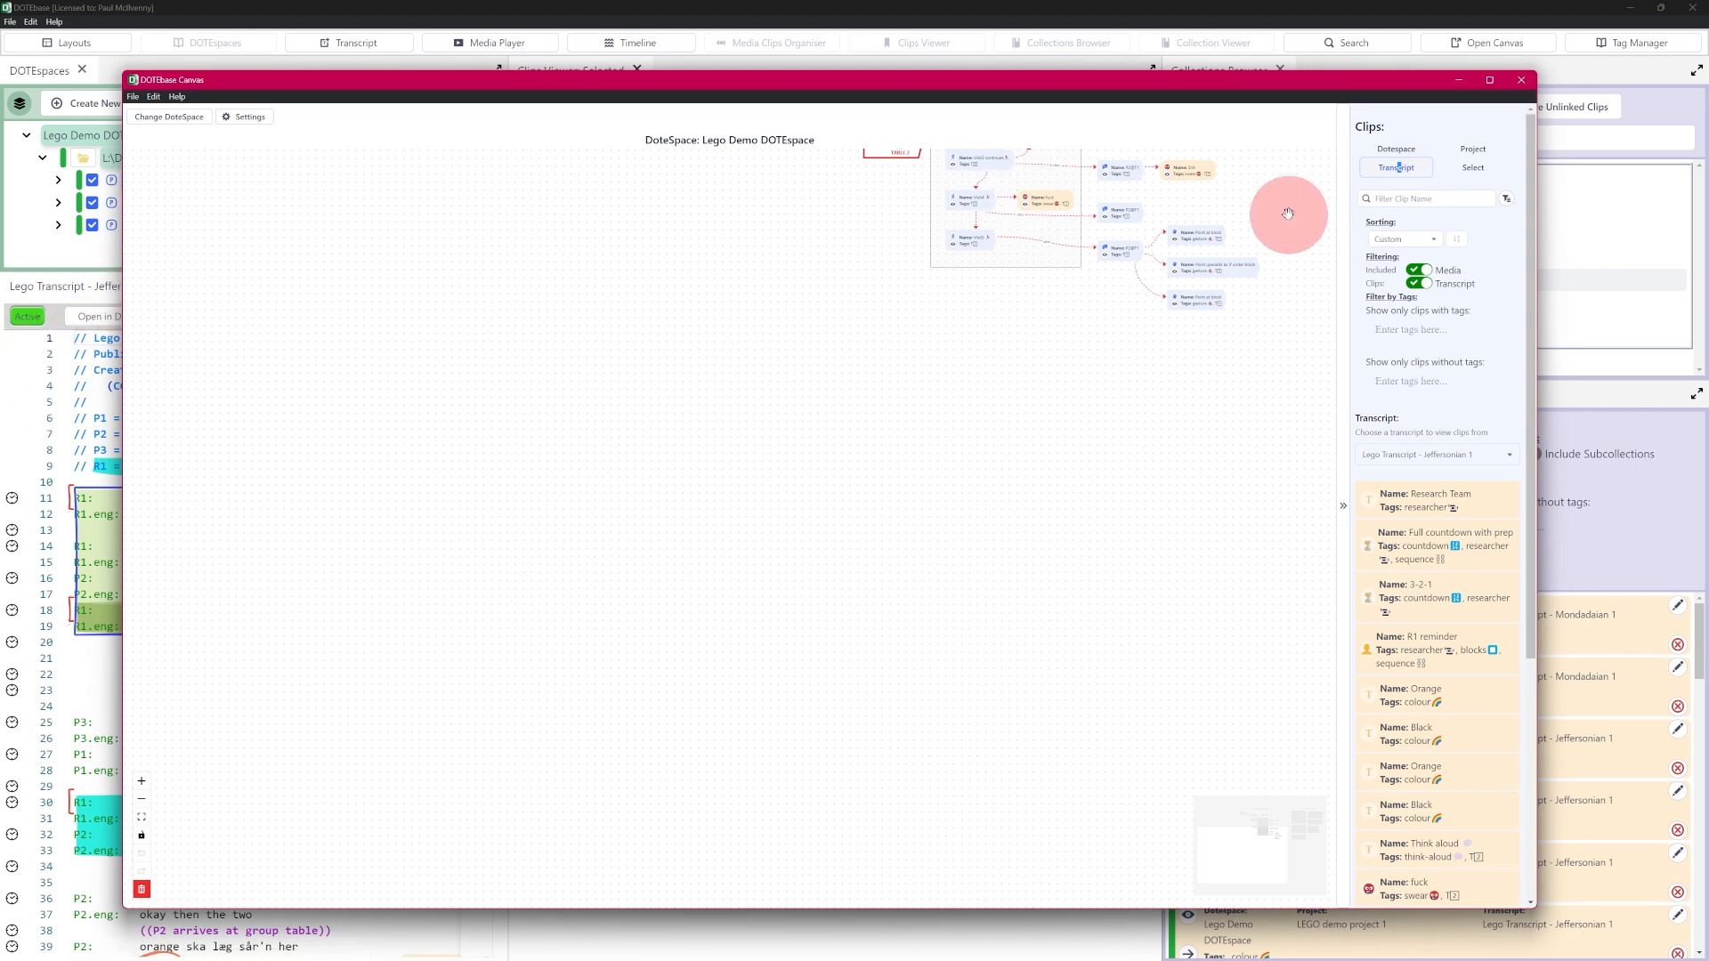
{"action": "left_click_drag", "start_coordinate": [1528, 456], "coordinate": [1549, 336]}
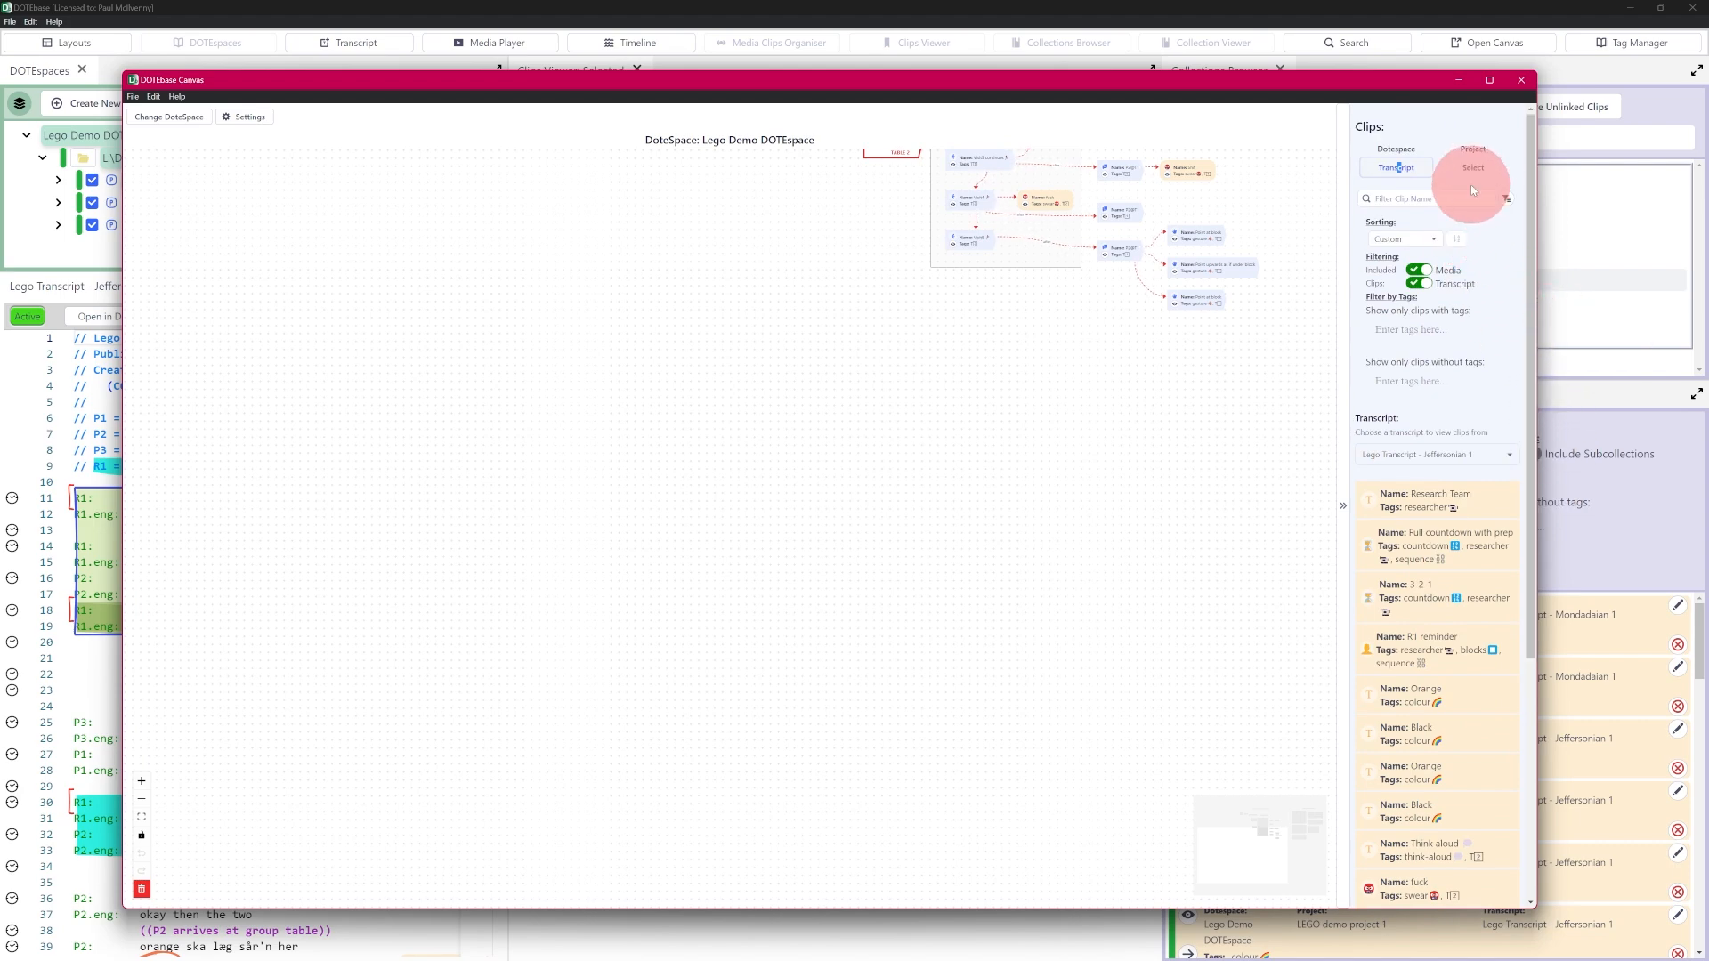
{"action": "left_click", "coordinate": [1476, 168]}
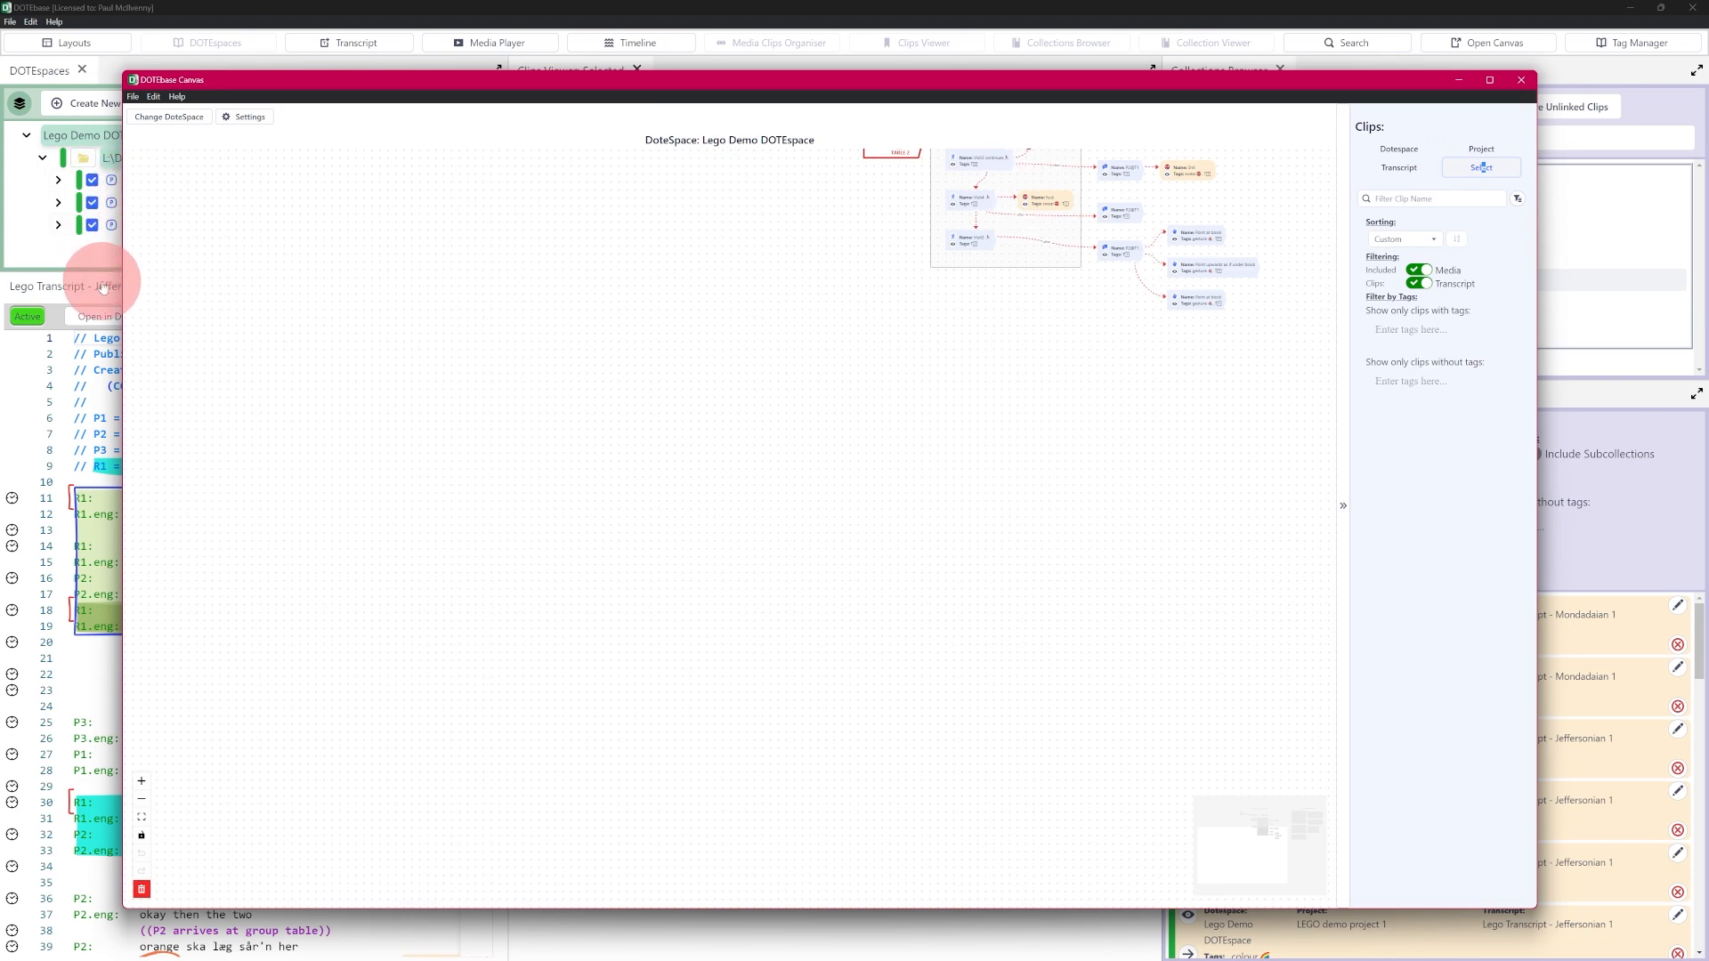
{"action": "left_click", "coordinate": [1403, 169]}
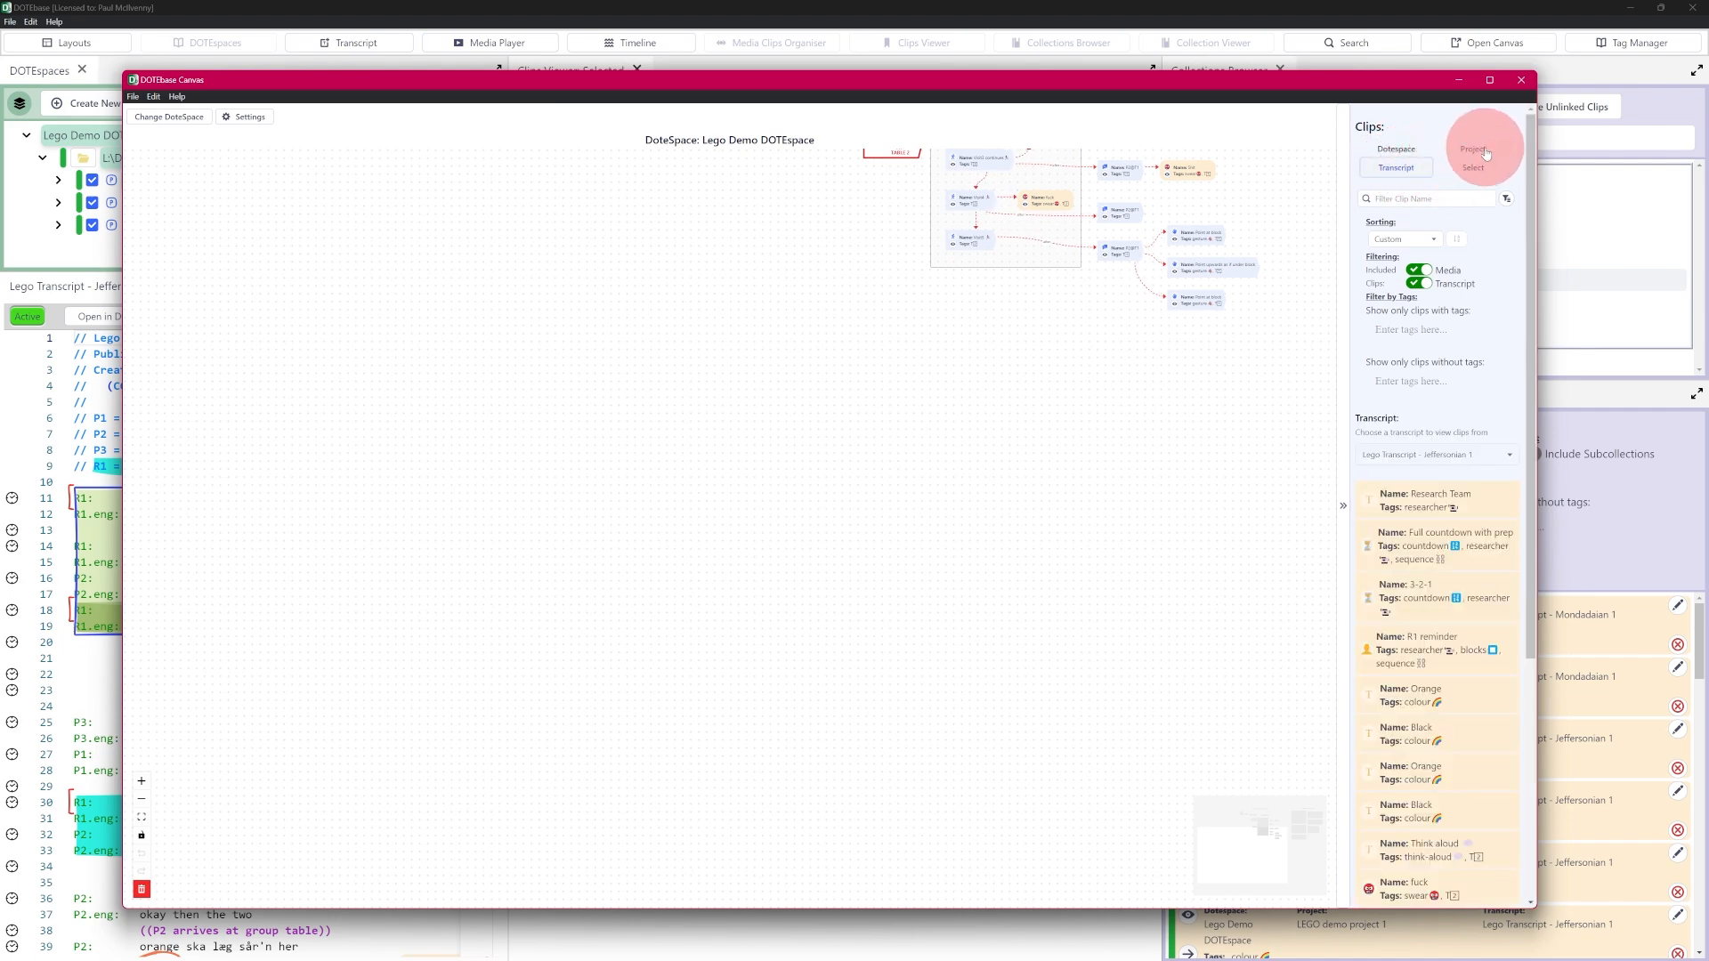
List the clips of LEGO demo project 1 and filter them by the clip name T1.
{"action": "left_click", "coordinate": [1485, 153]}
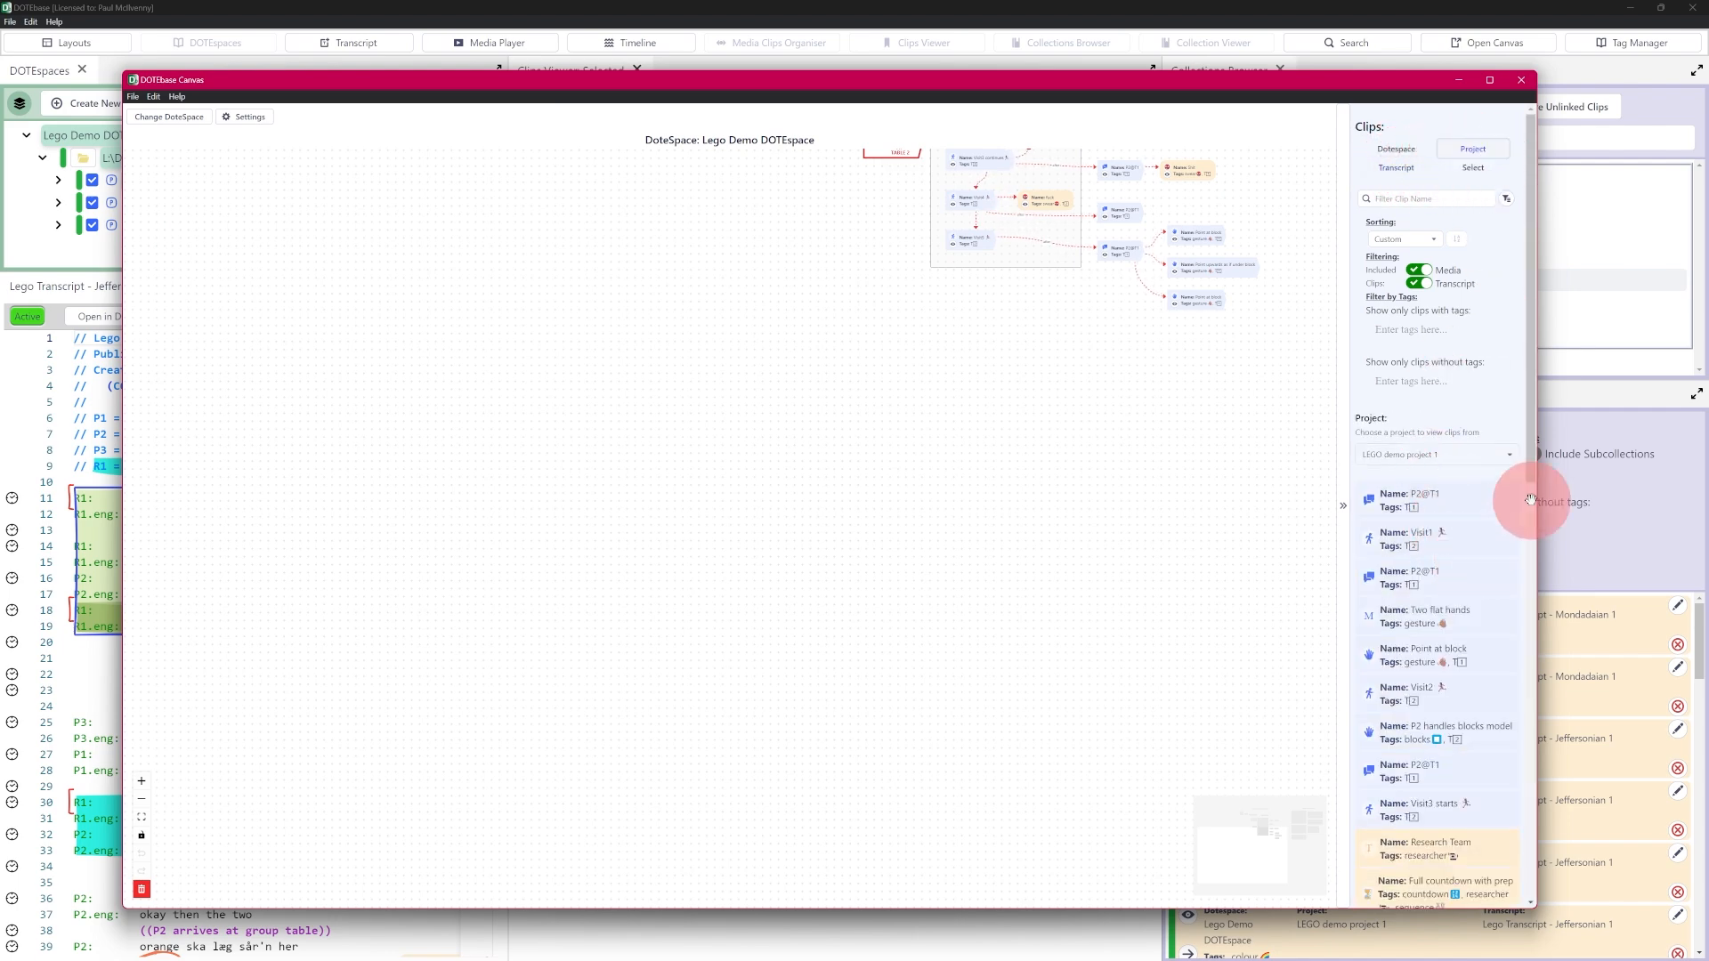
{"action": "left_click_drag", "start_coordinate": [1534, 430], "coordinate": [1511, 244]}
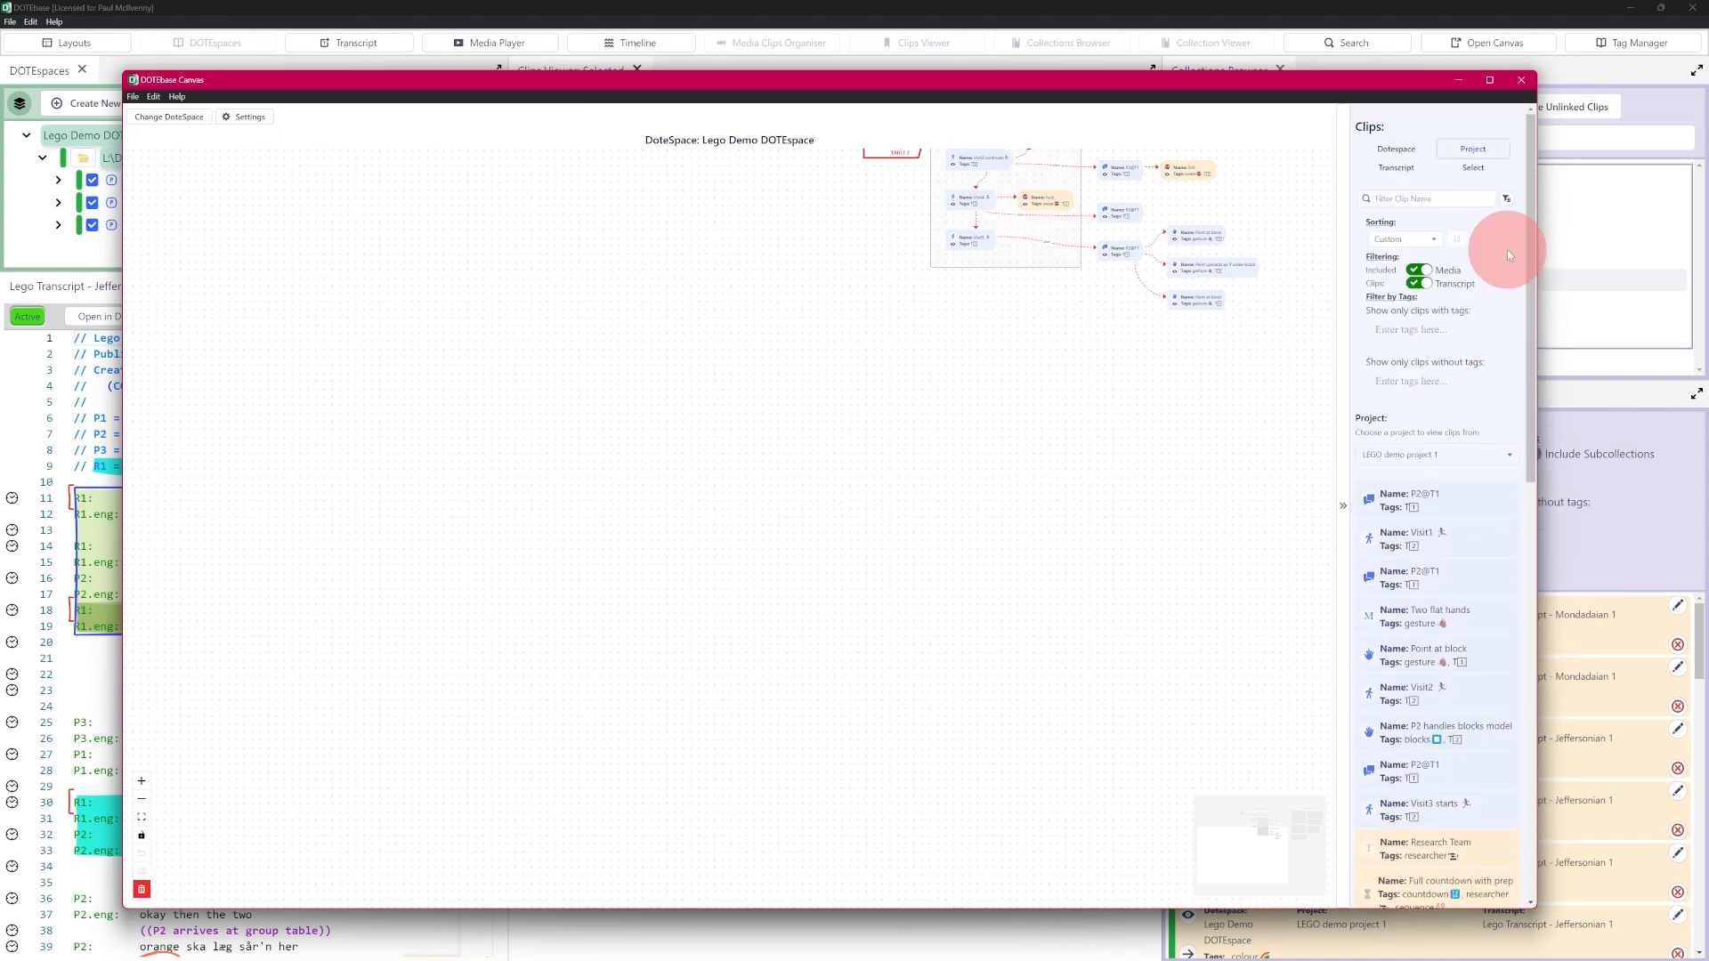
{"action": "left_click_drag", "start_coordinate": [709, 83], "coordinate": [752, 84]}
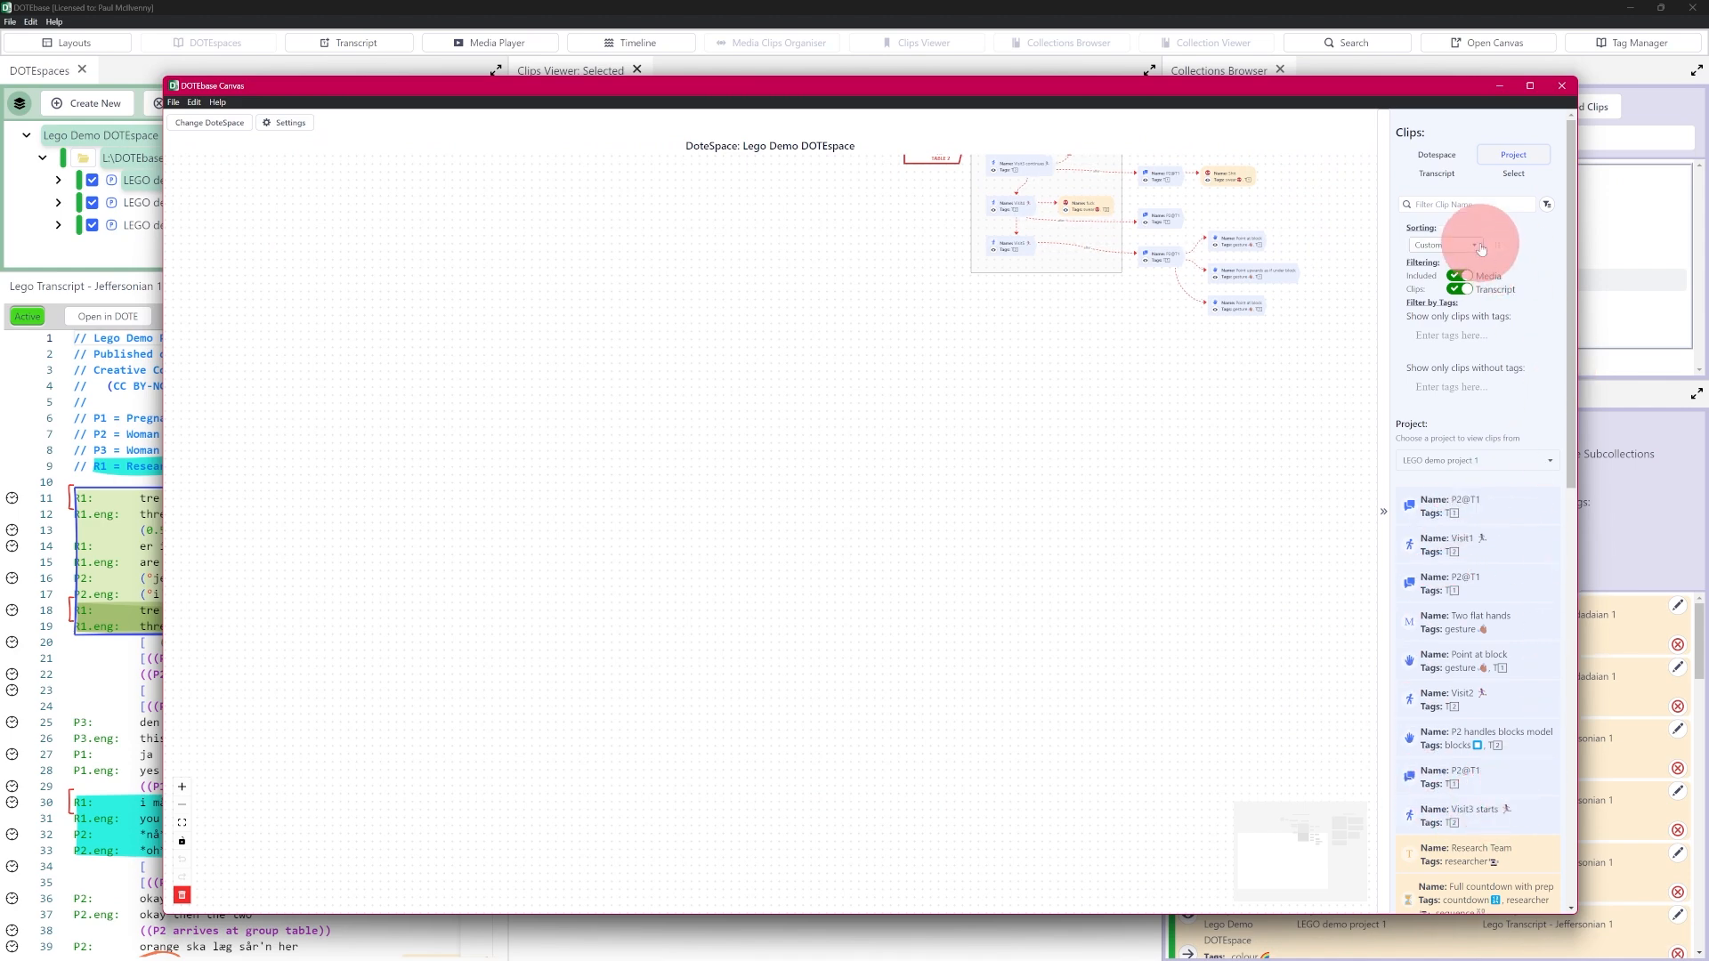
{"action": "left_click", "coordinate": [1441, 203]}
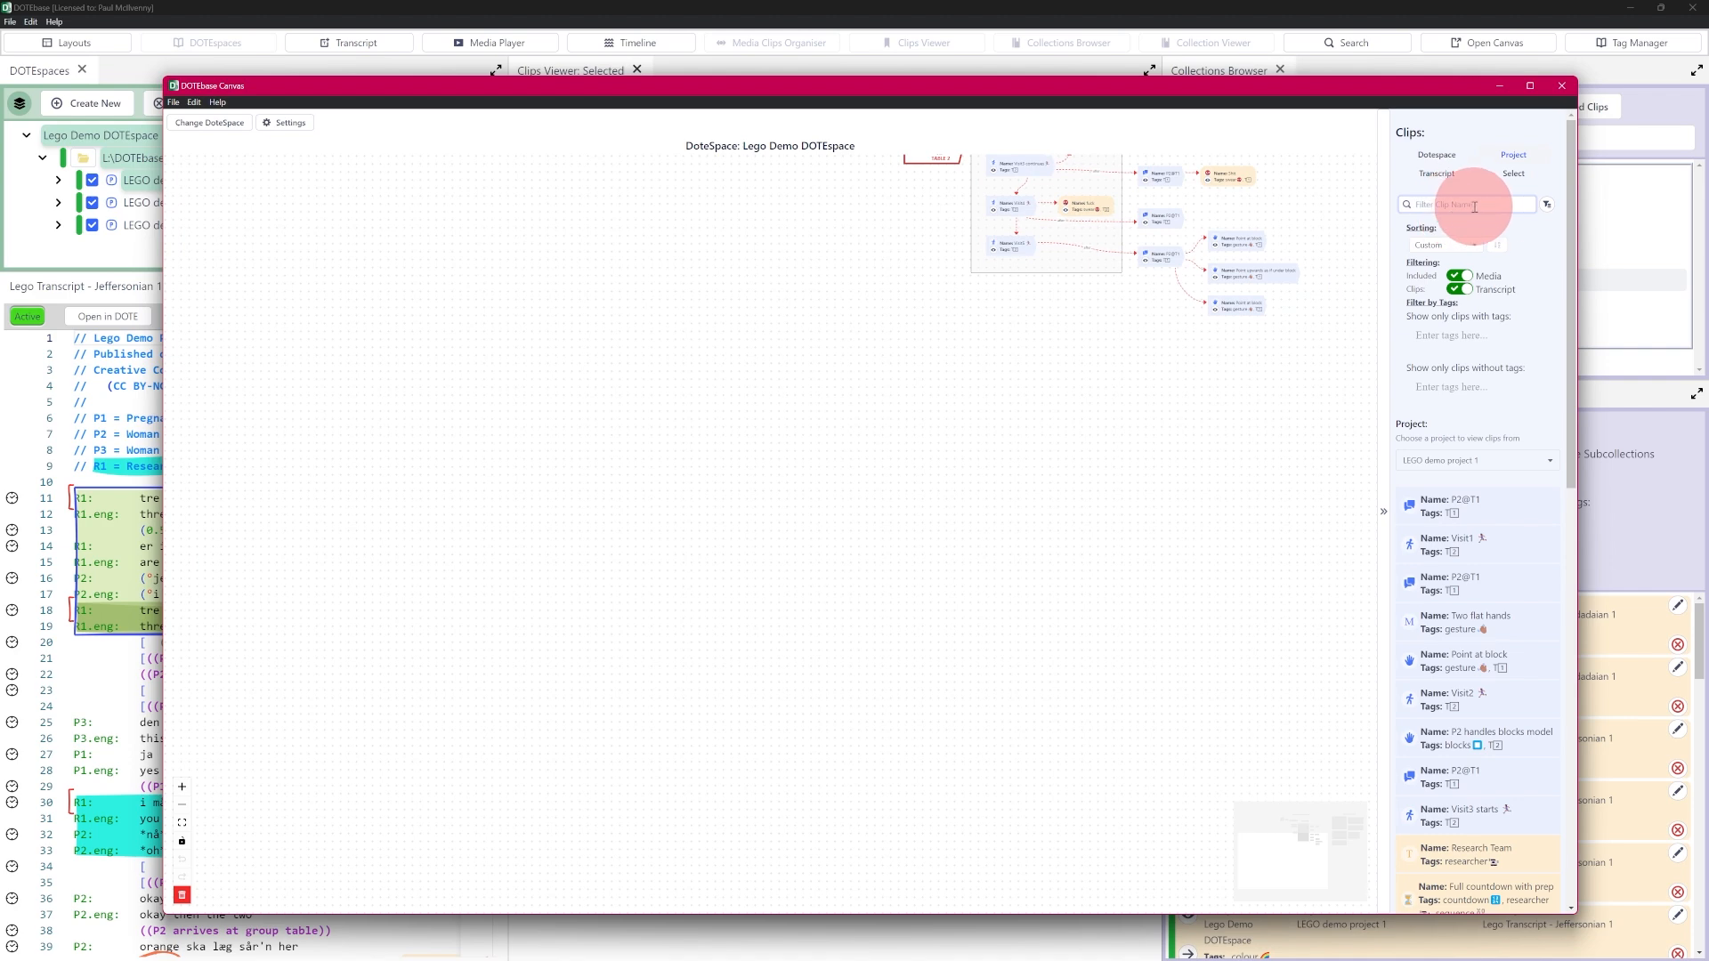
{"action": "type", "text": "ges"}
{"action": "type", "text": "T1"}
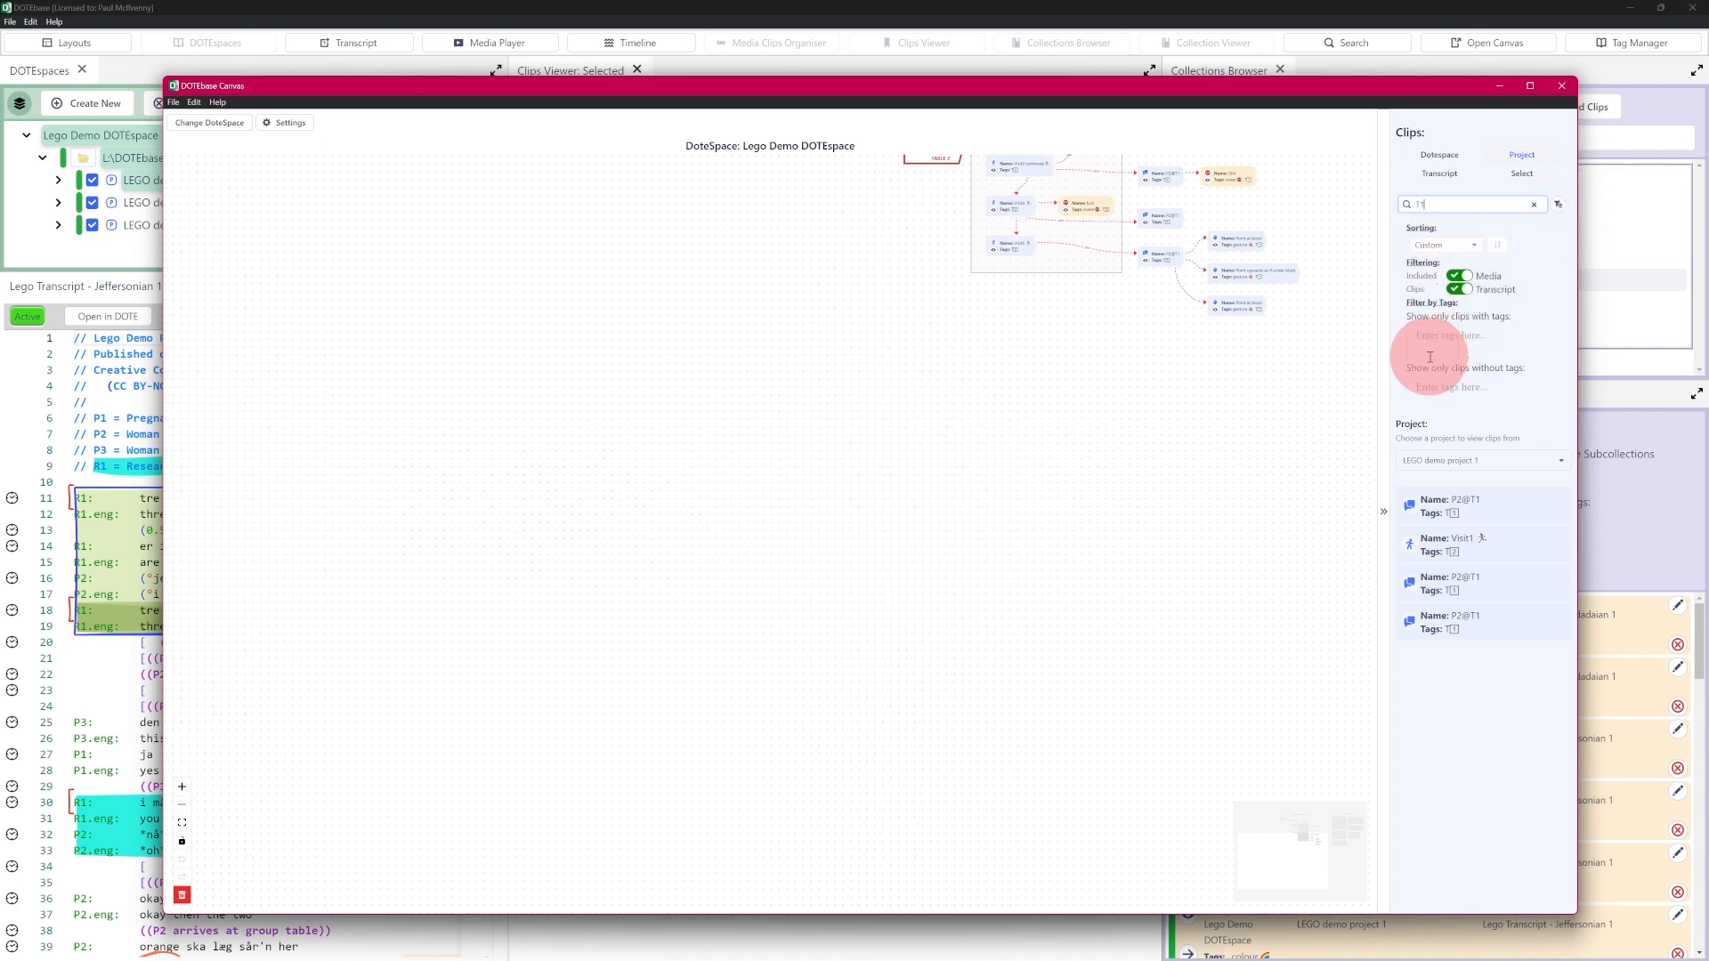
Clear the clip name filter and add the first P2@T1 clip of LEGO demo project 1 to the canvas's empty area.
{"action": "left_click", "coordinate": [1538, 205]}
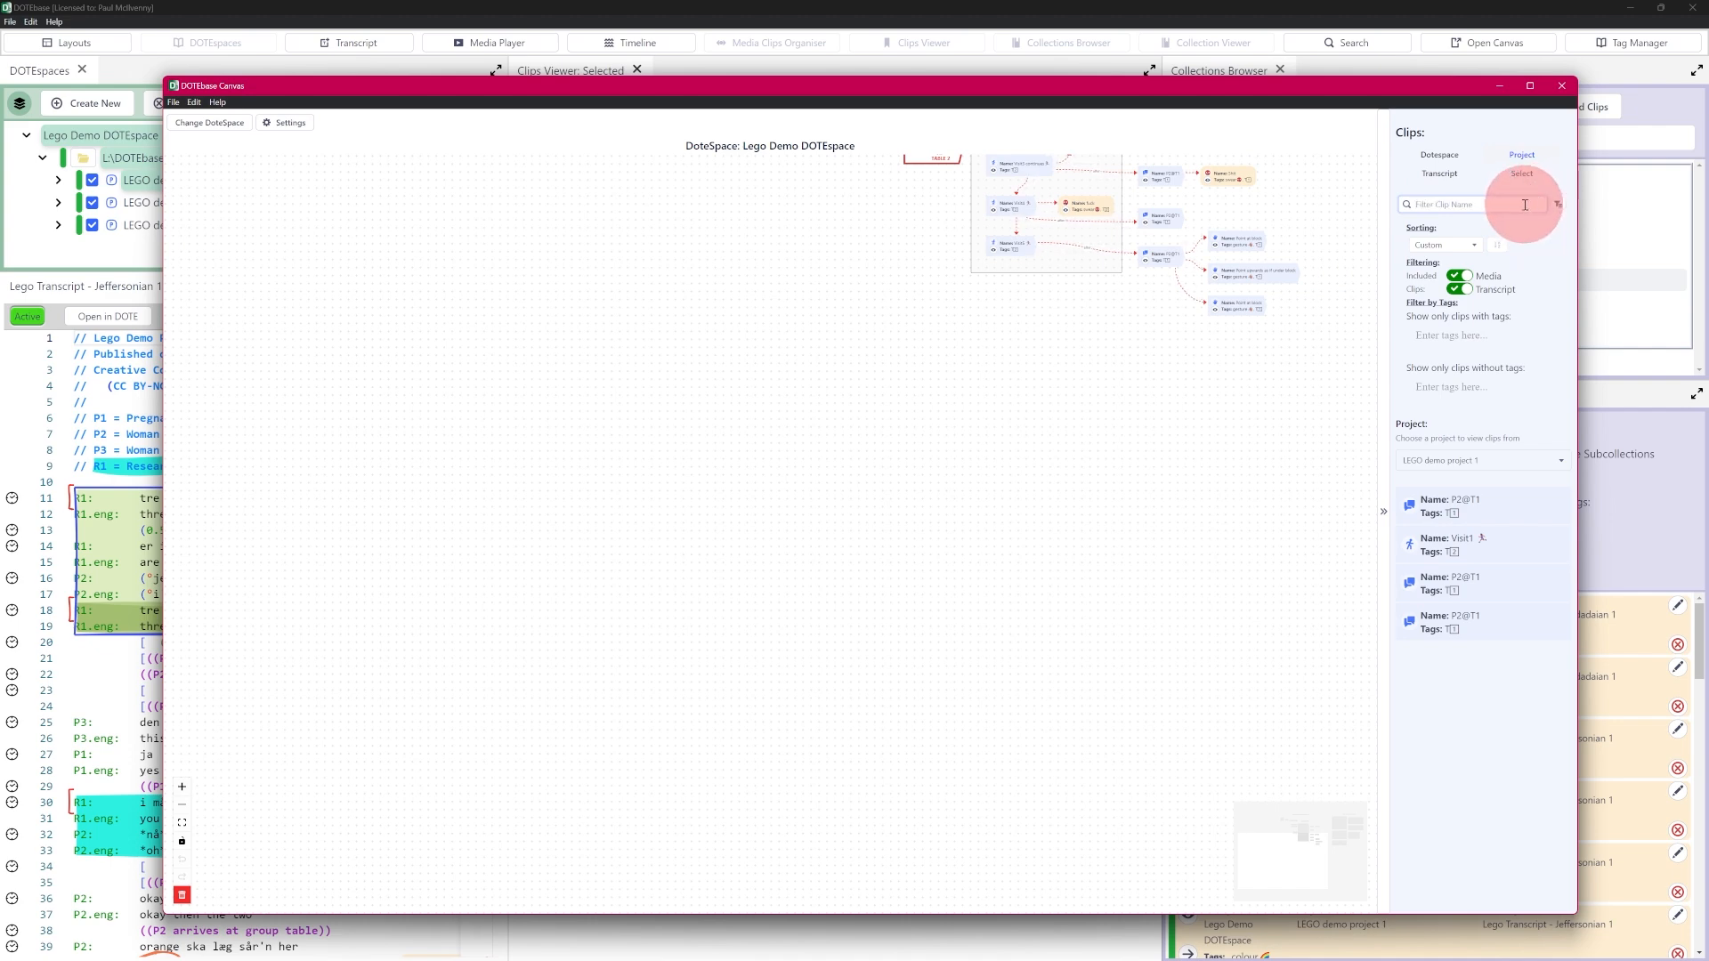
{"action": "left_click", "coordinate": [1537, 205]}
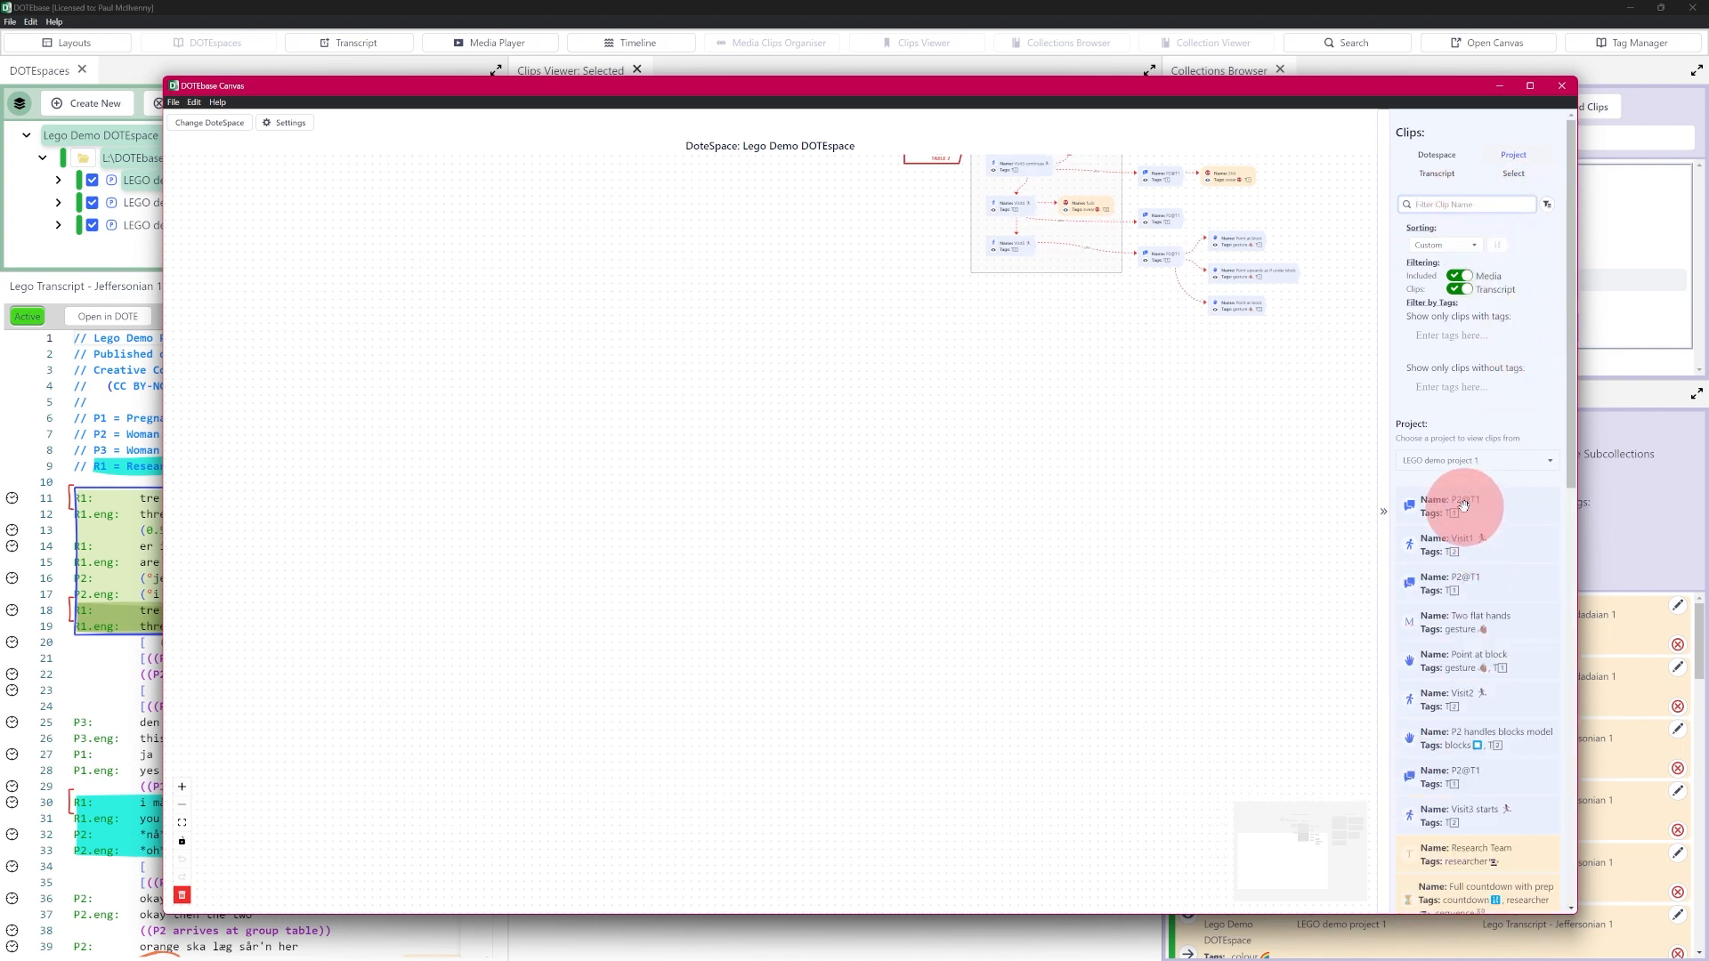
{"action": "left_click_drag", "start_coordinate": [1480, 508], "coordinate": [674, 514]}
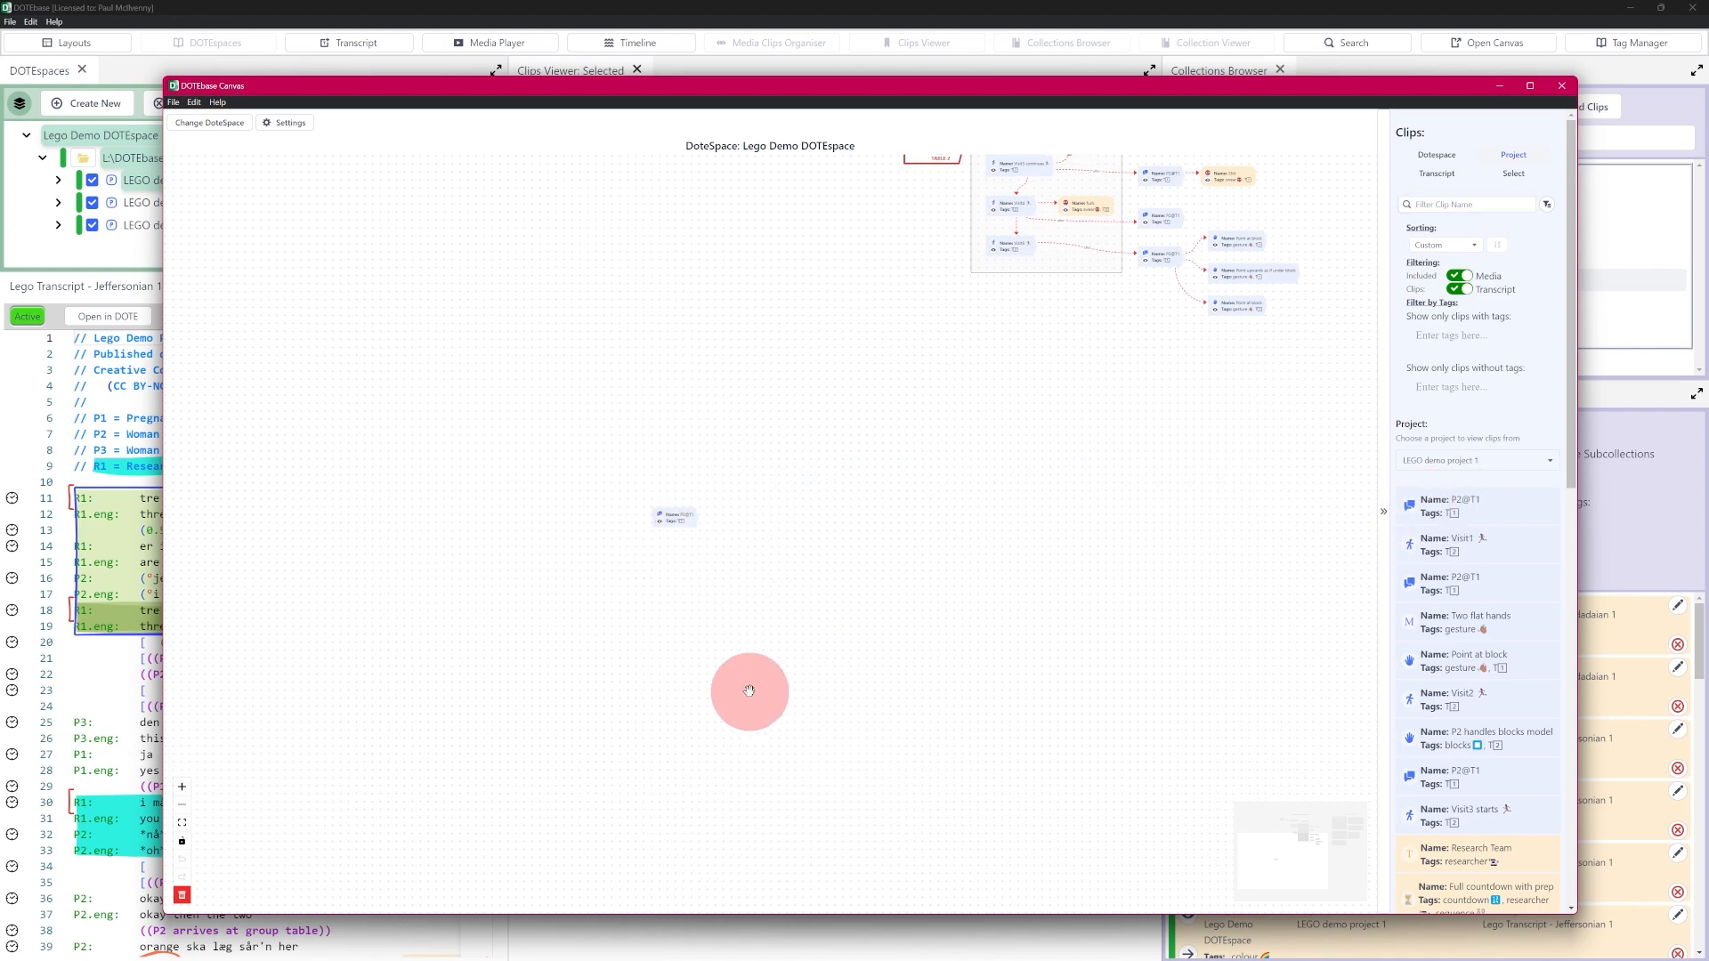
Reposition the P2@T1 clip on the canvas and add the Research Team clip below and to the right of it.
{"action": "left_click", "coordinate": [179, 788]}
{"action": "left_click", "coordinate": [179, 789]}
{"action": "left_click", "coordinate": [179, 790]}
{"action": "left_click", "coordinate": [179, 790]}
{"action": "left_click", "coordinate": [179, 790]}
{"action": "left_click", "coordinate": [179, 790]}
{"action": "left_click_drag", "start_coordinate": [710, 581], "coordinate": [841, 547]}
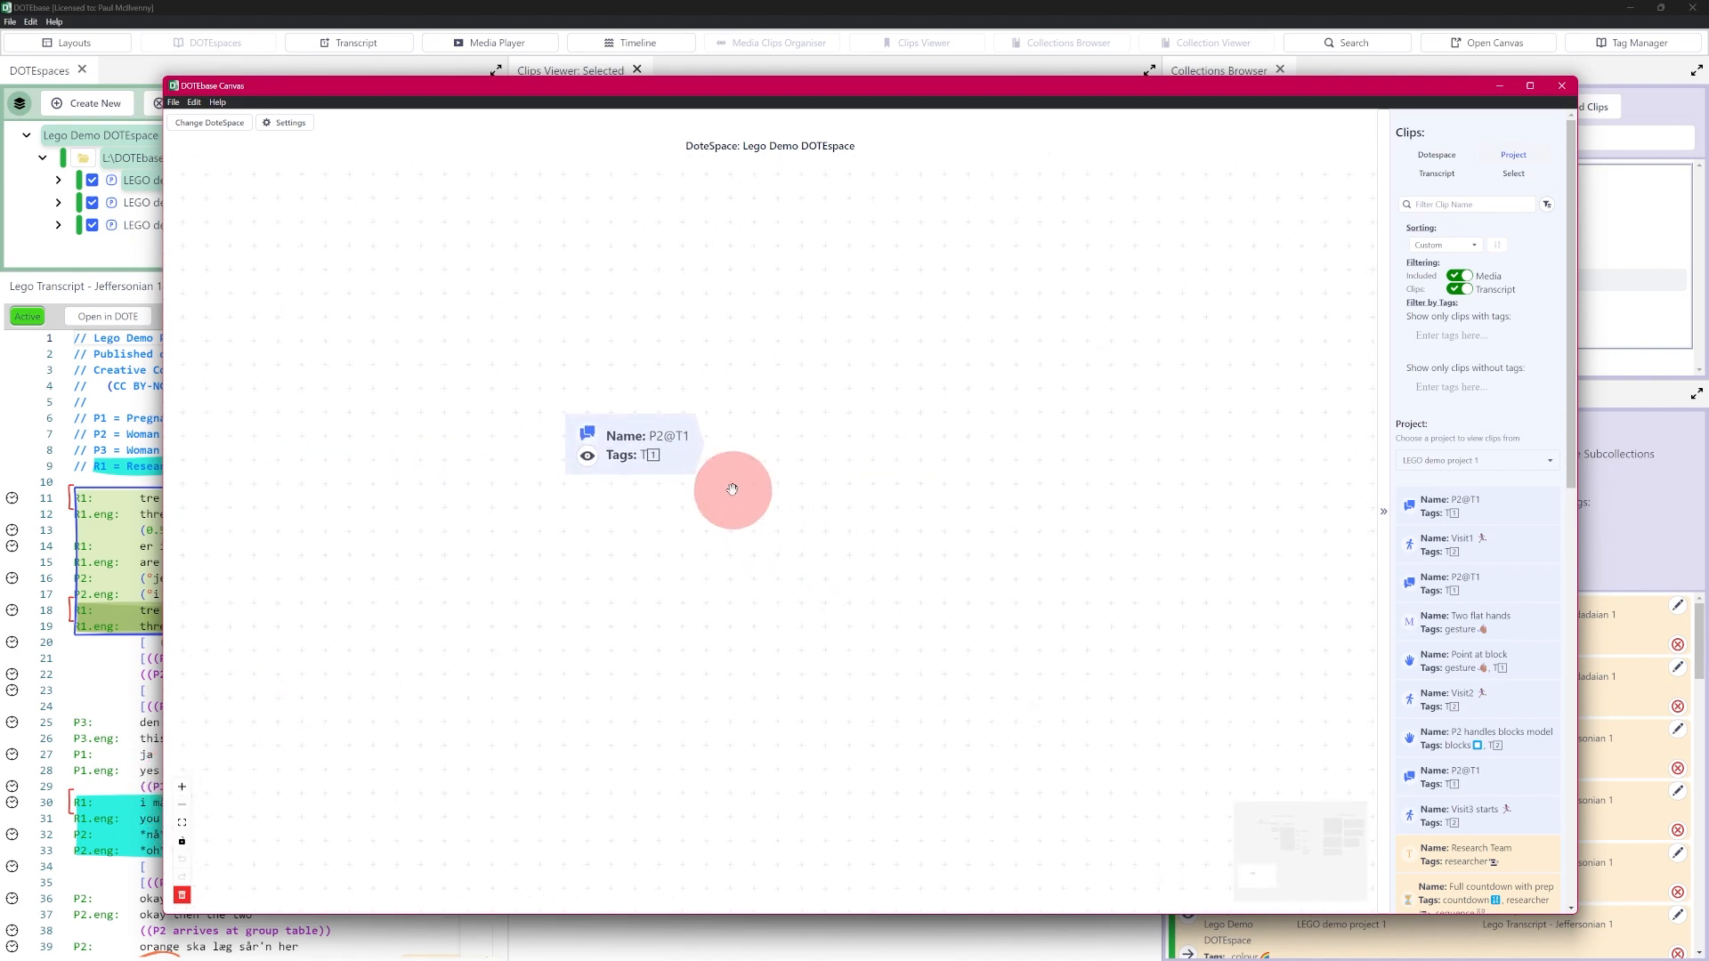
{"action": "left_click_drag", "start_coordinate": [648, 421], "coordinate": [646, 461]}
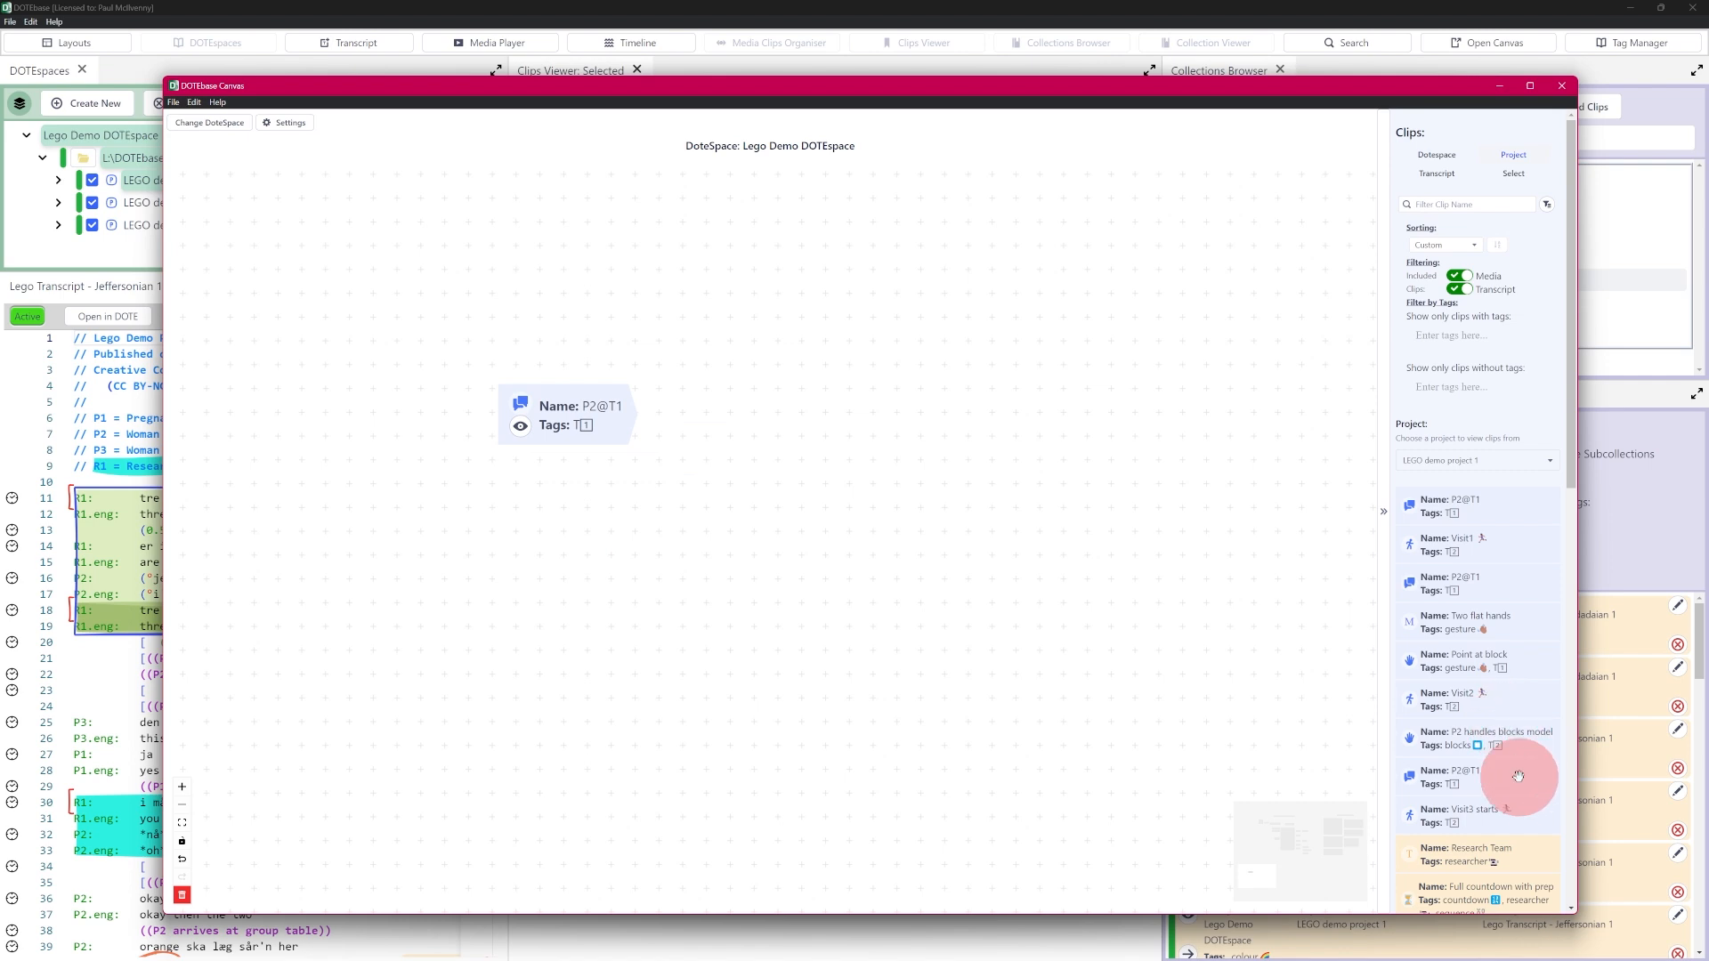
{"action": "left_click_drag", "start_coordinate": [1473, 860], "coordinate": [629, 521]}
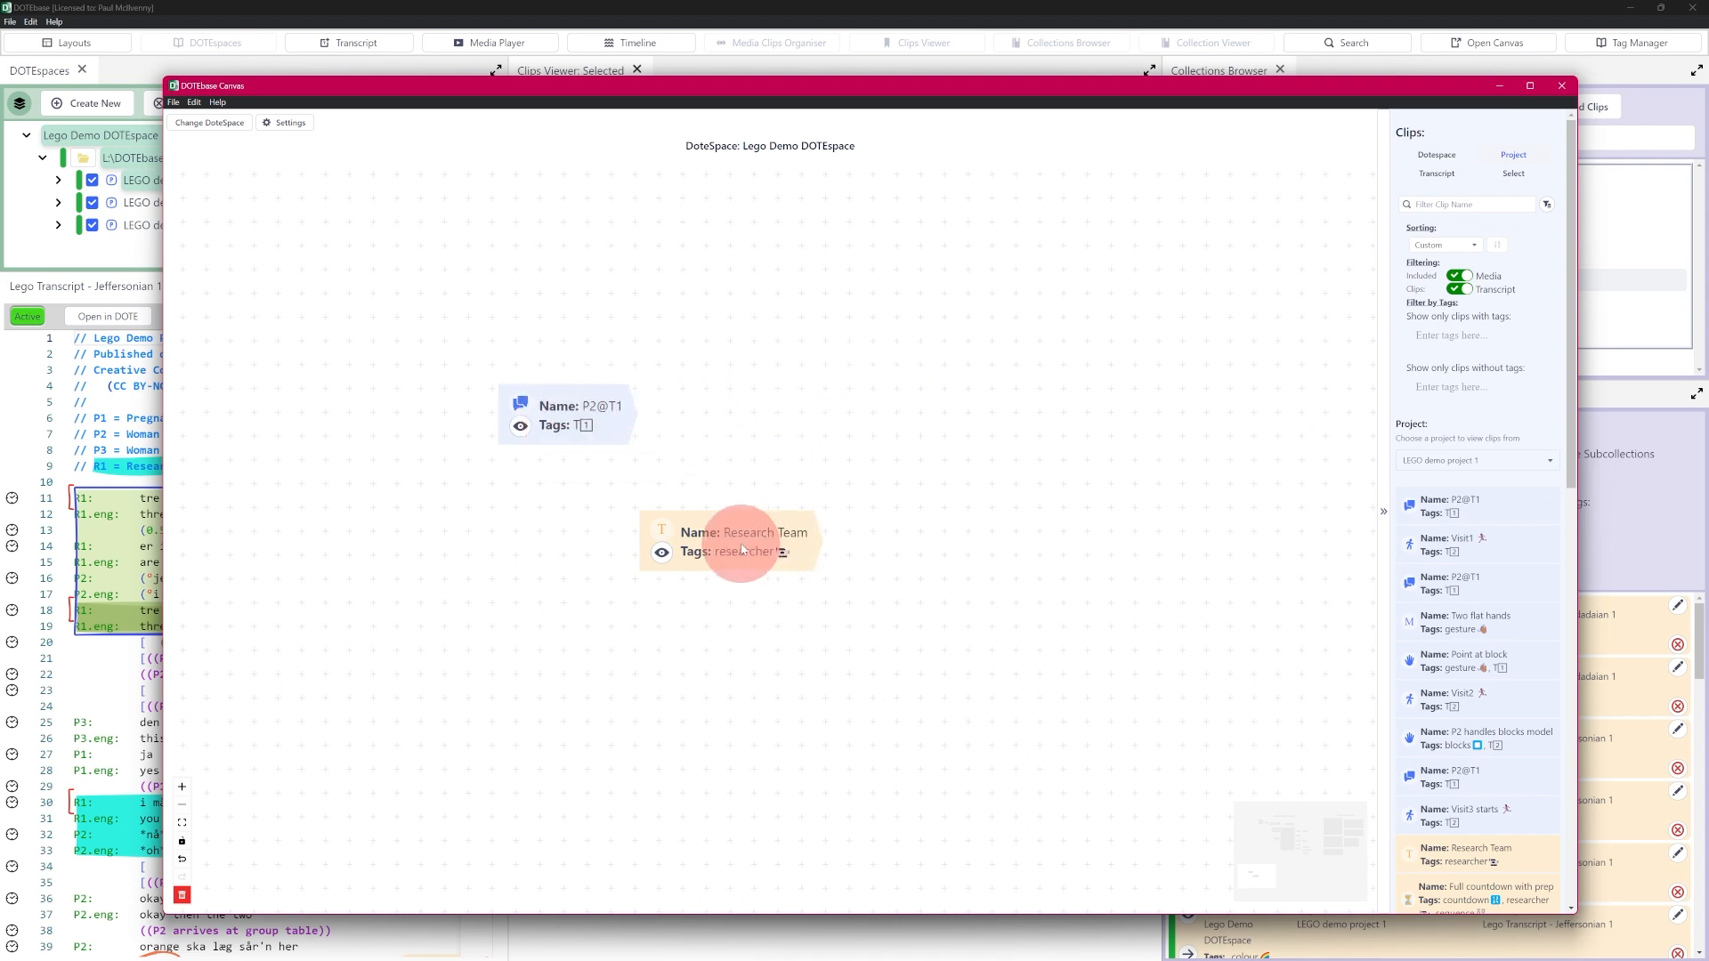
{"action": "left_click_drag", "start_coordinate": [738, 545], "coordinate": [752, 539]}
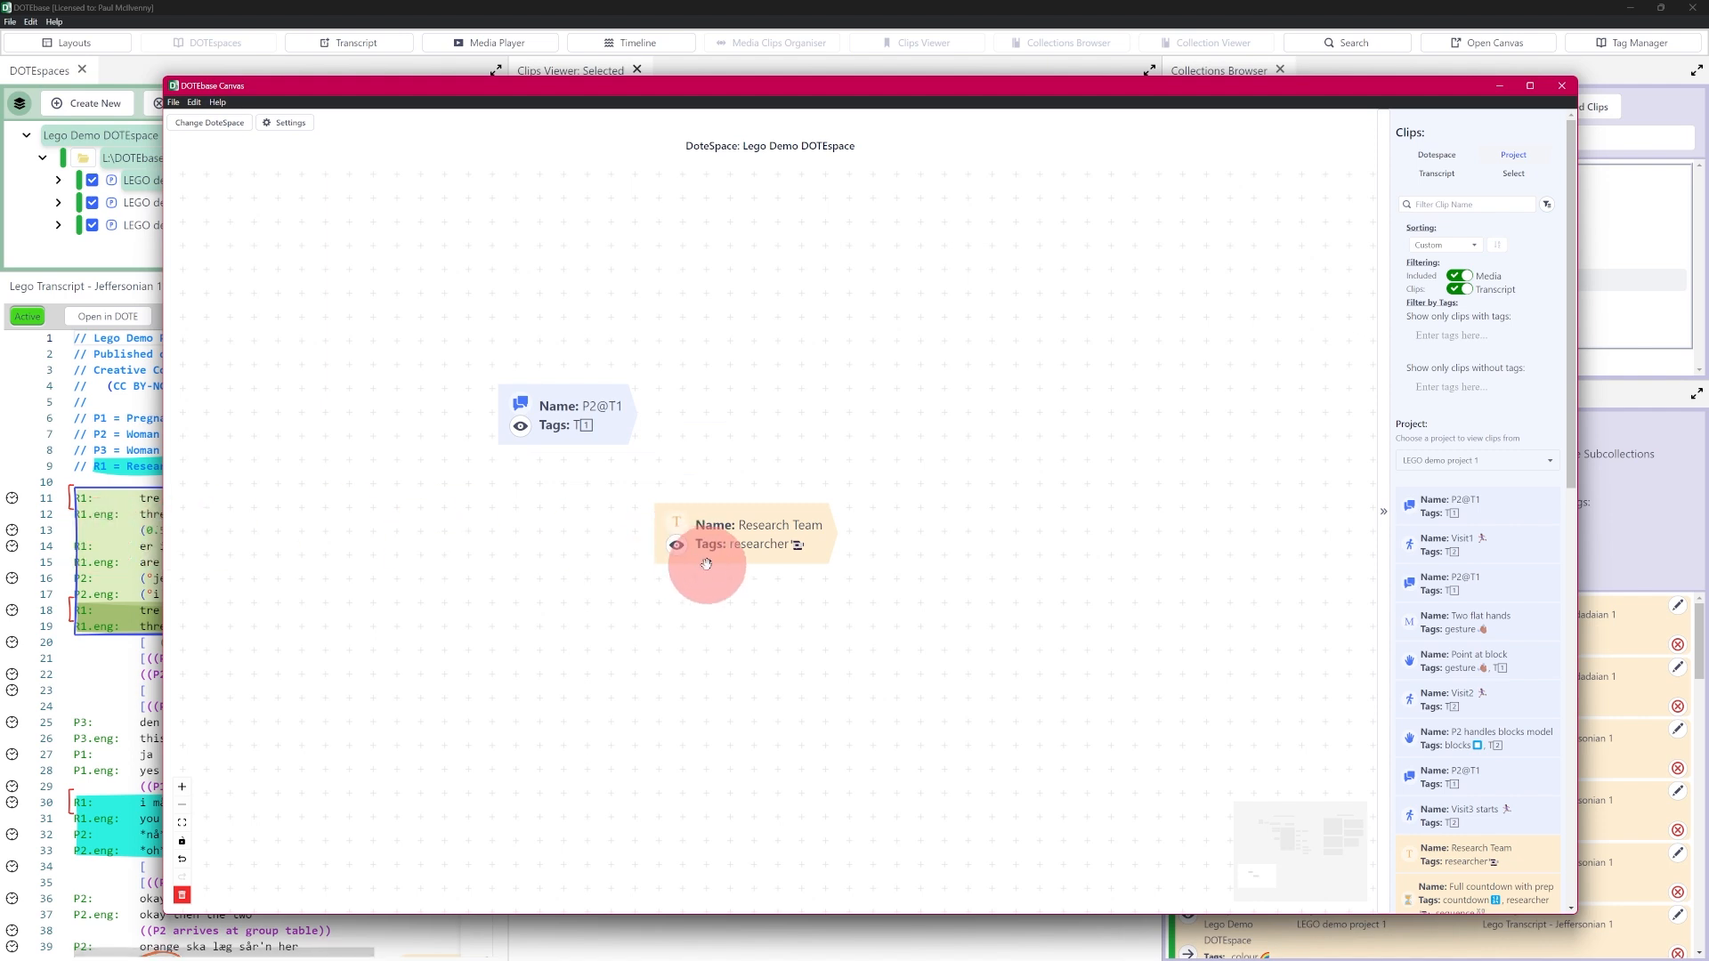
Show the P2@T1 and Research Team clips at their sources in the main window, moving the canvas window aside to see them.
{"action": "left_click", "coordinate": [681, 548]}
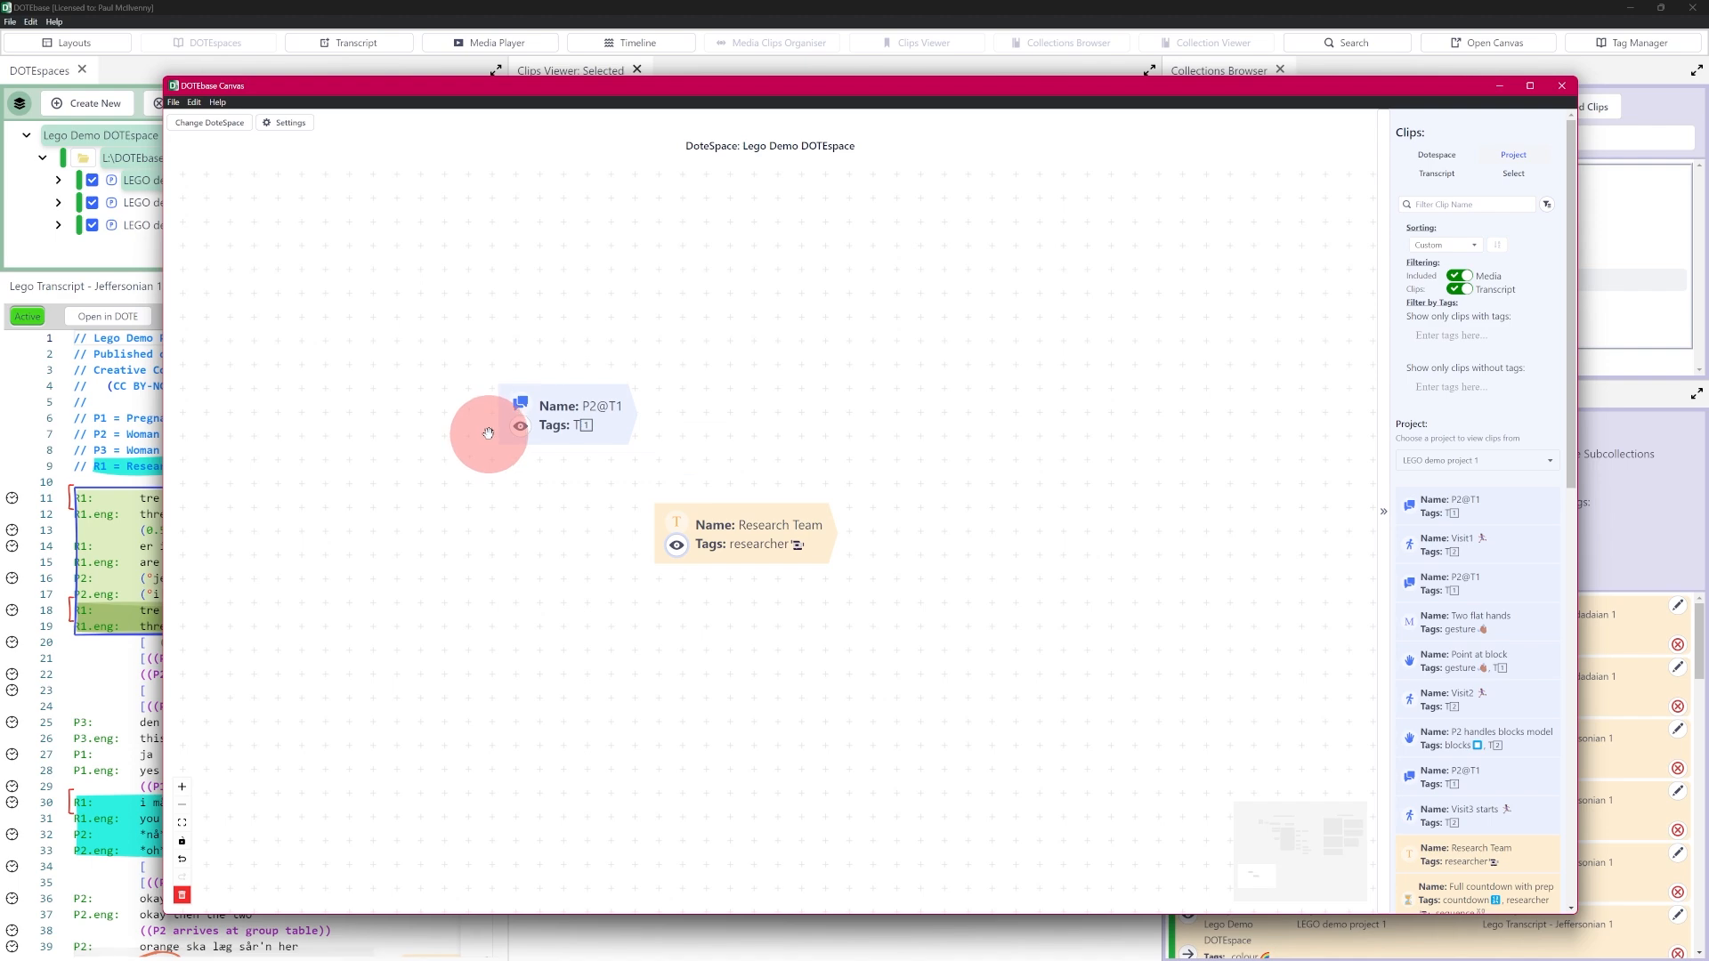
{"action": "left_click_drag", "start_coordinate": [743, 89], "coordinate": [1473, 205]}
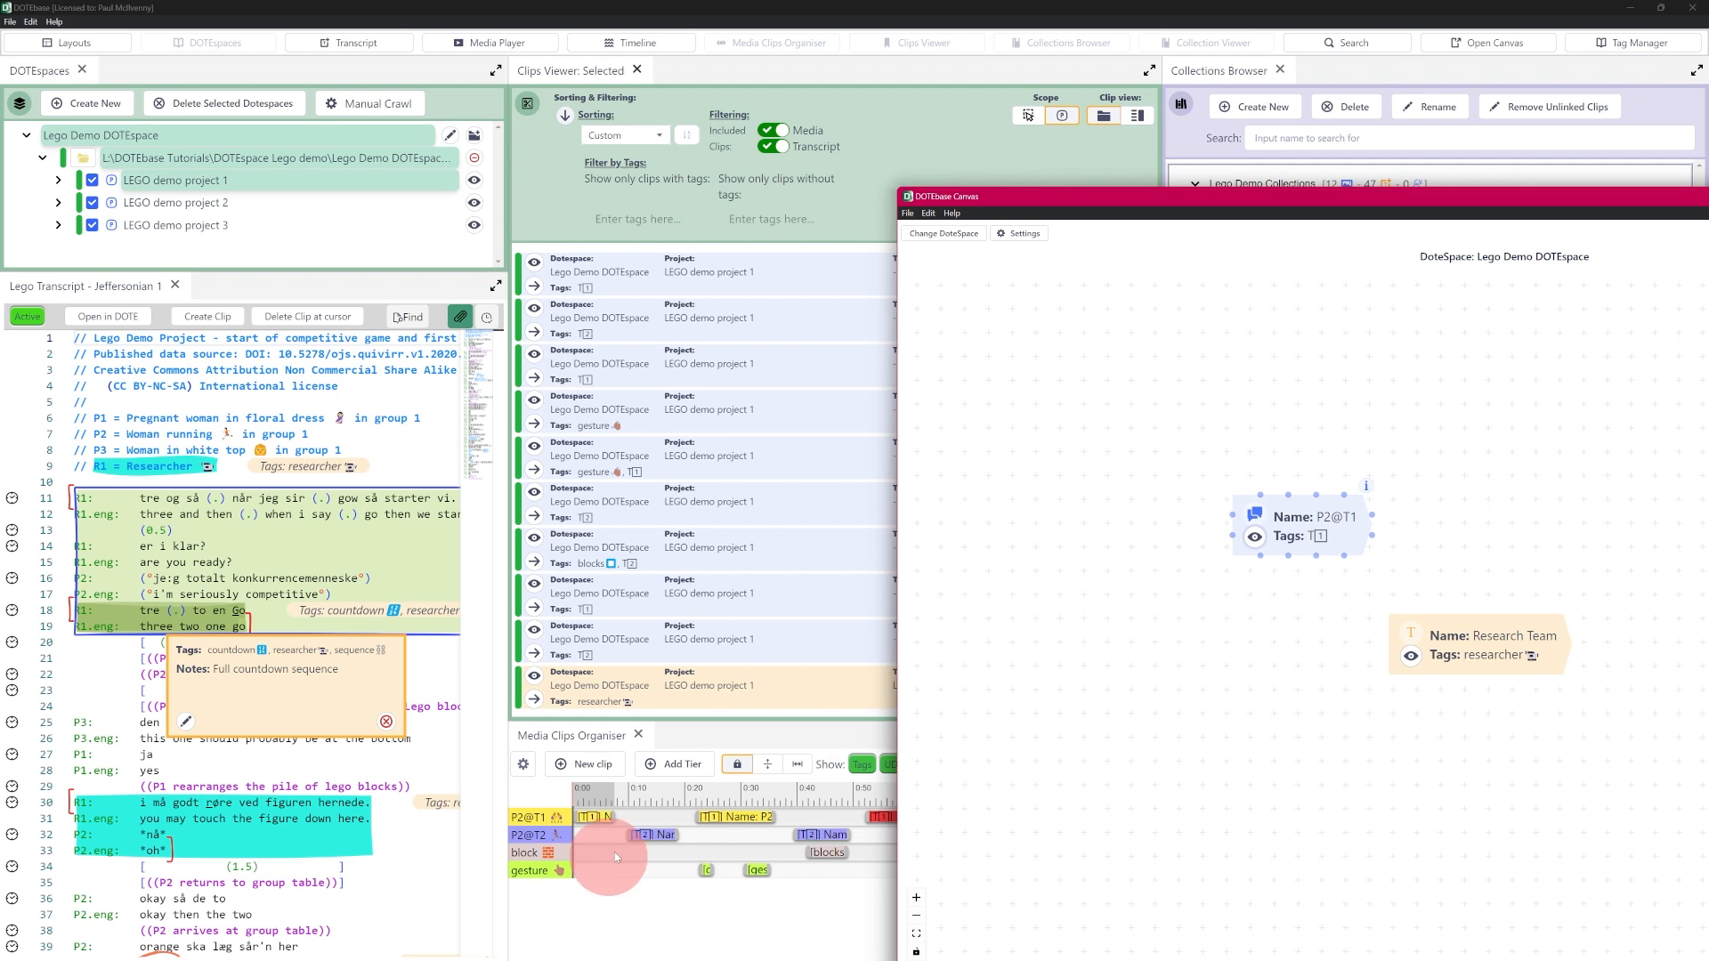
{"action": "left_click", "coordinate": [1414, 659]}
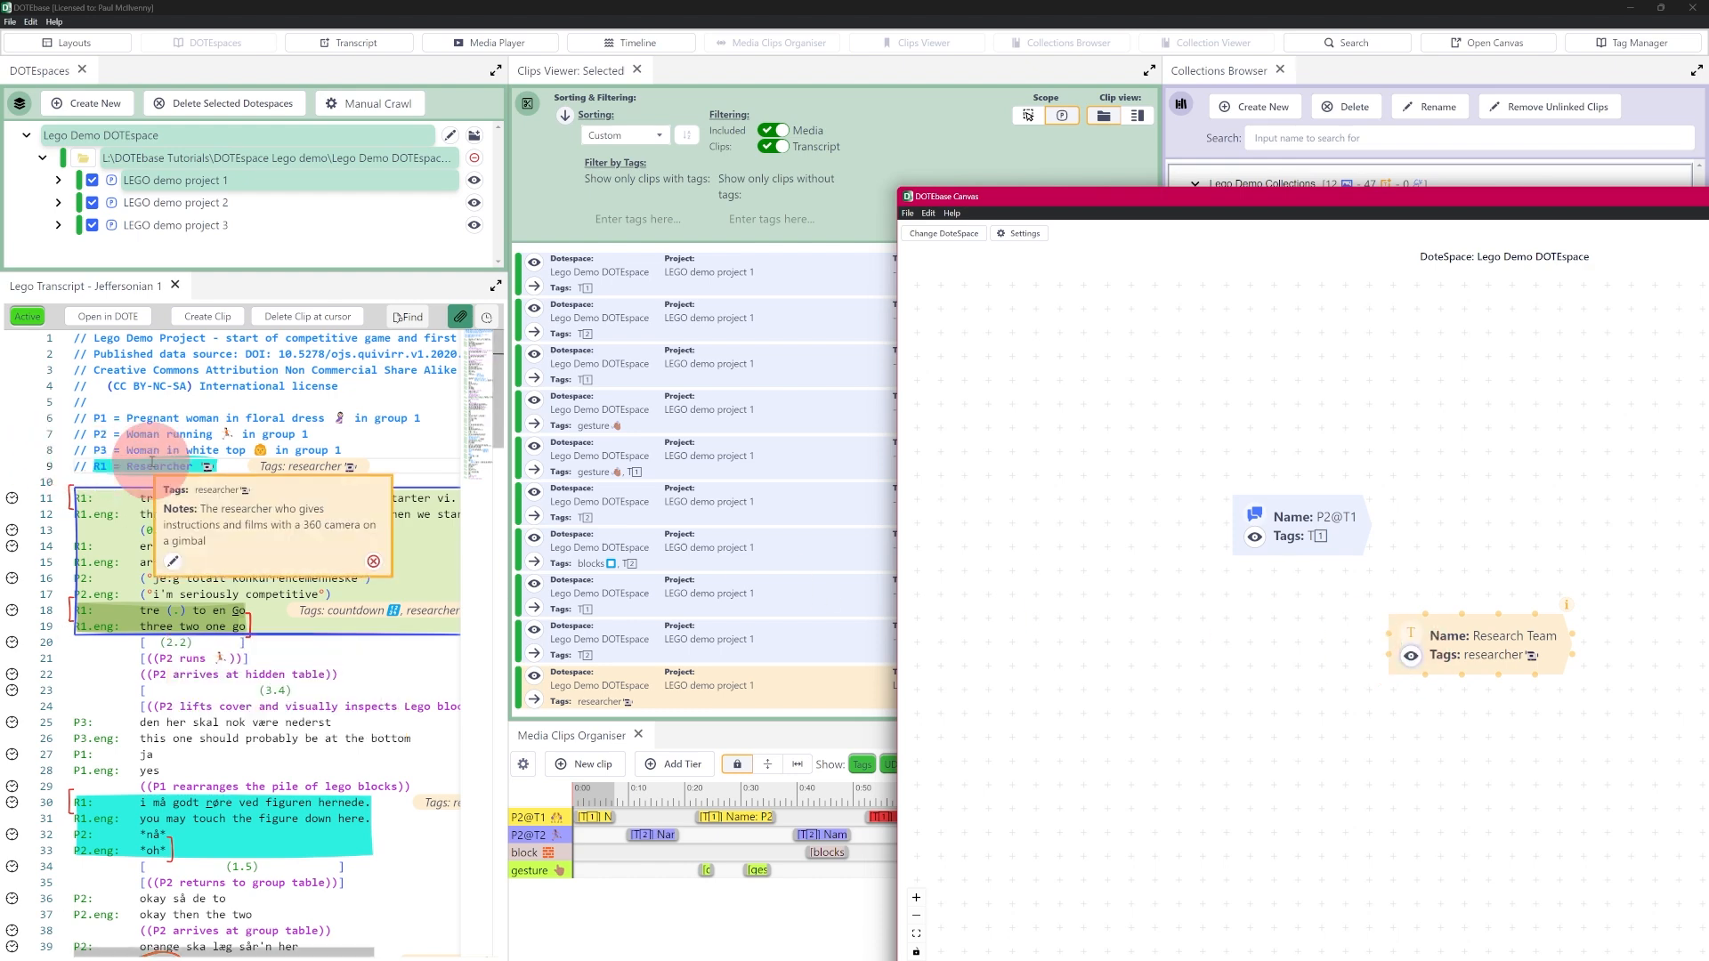
{"action": "left_click_drag", "start_coordinate": [1302, 203], "coordinate": [625, 111]}
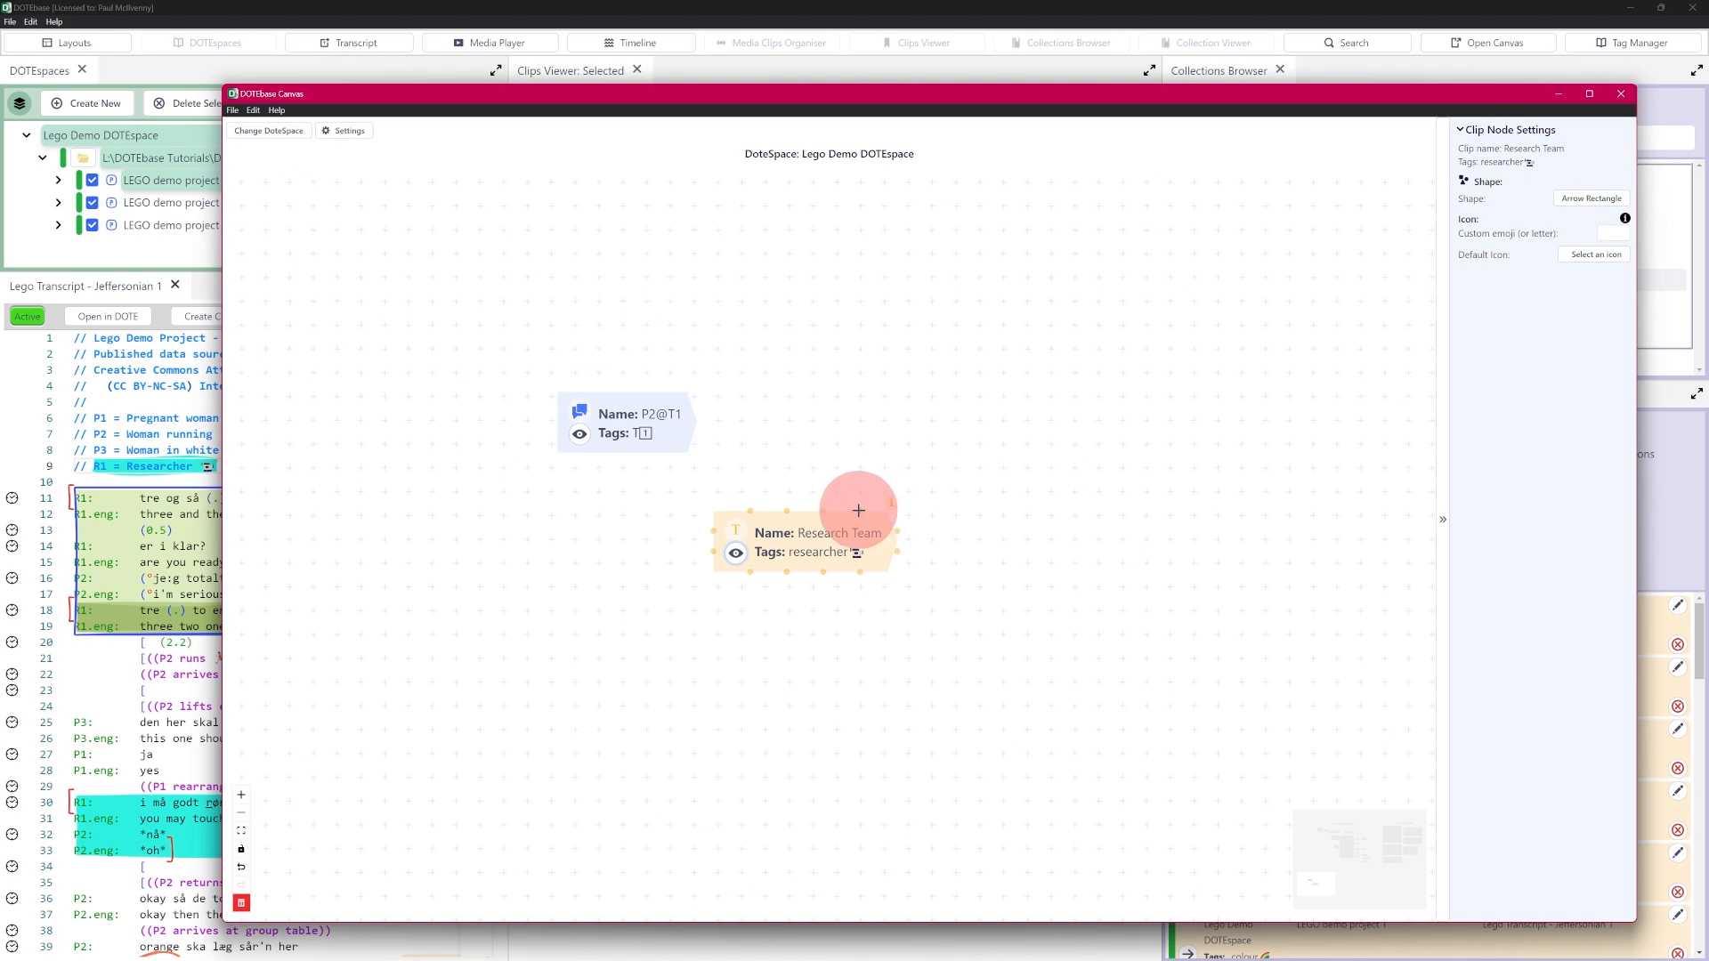
{"action": "left_click", "coordinate": [583, 445]}
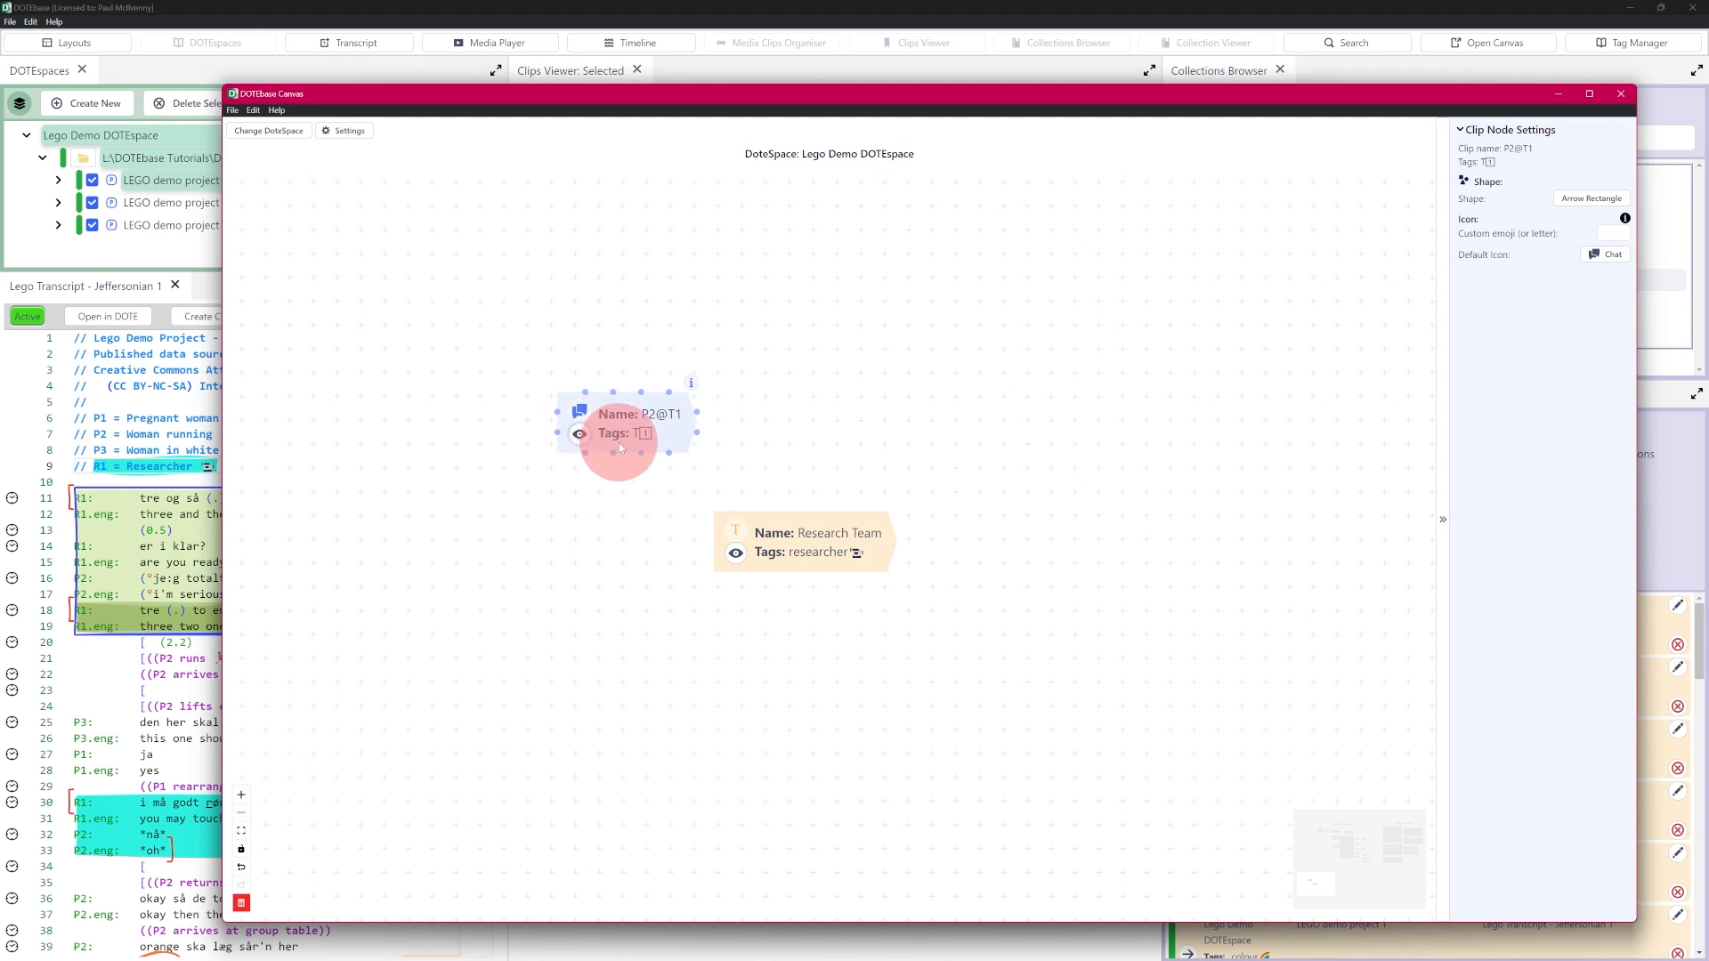
{"action": "left_click", "coordinate": [740, 556]}
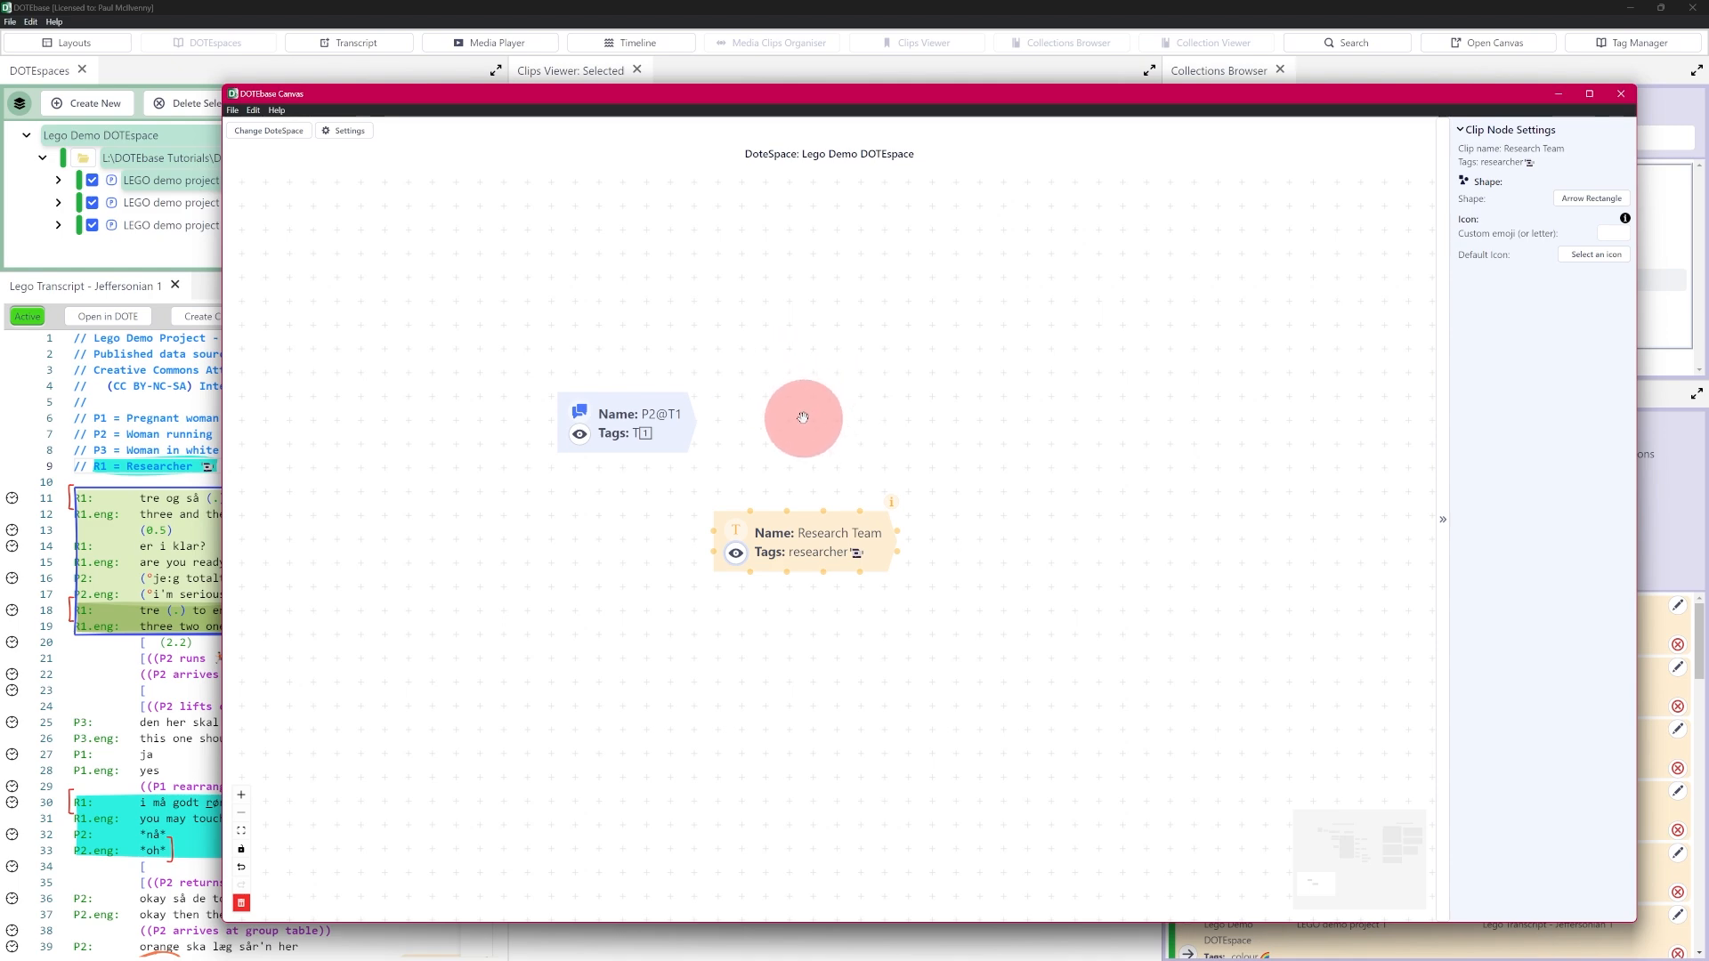
{"action": "left_click", "coordinate": [816, 417]}
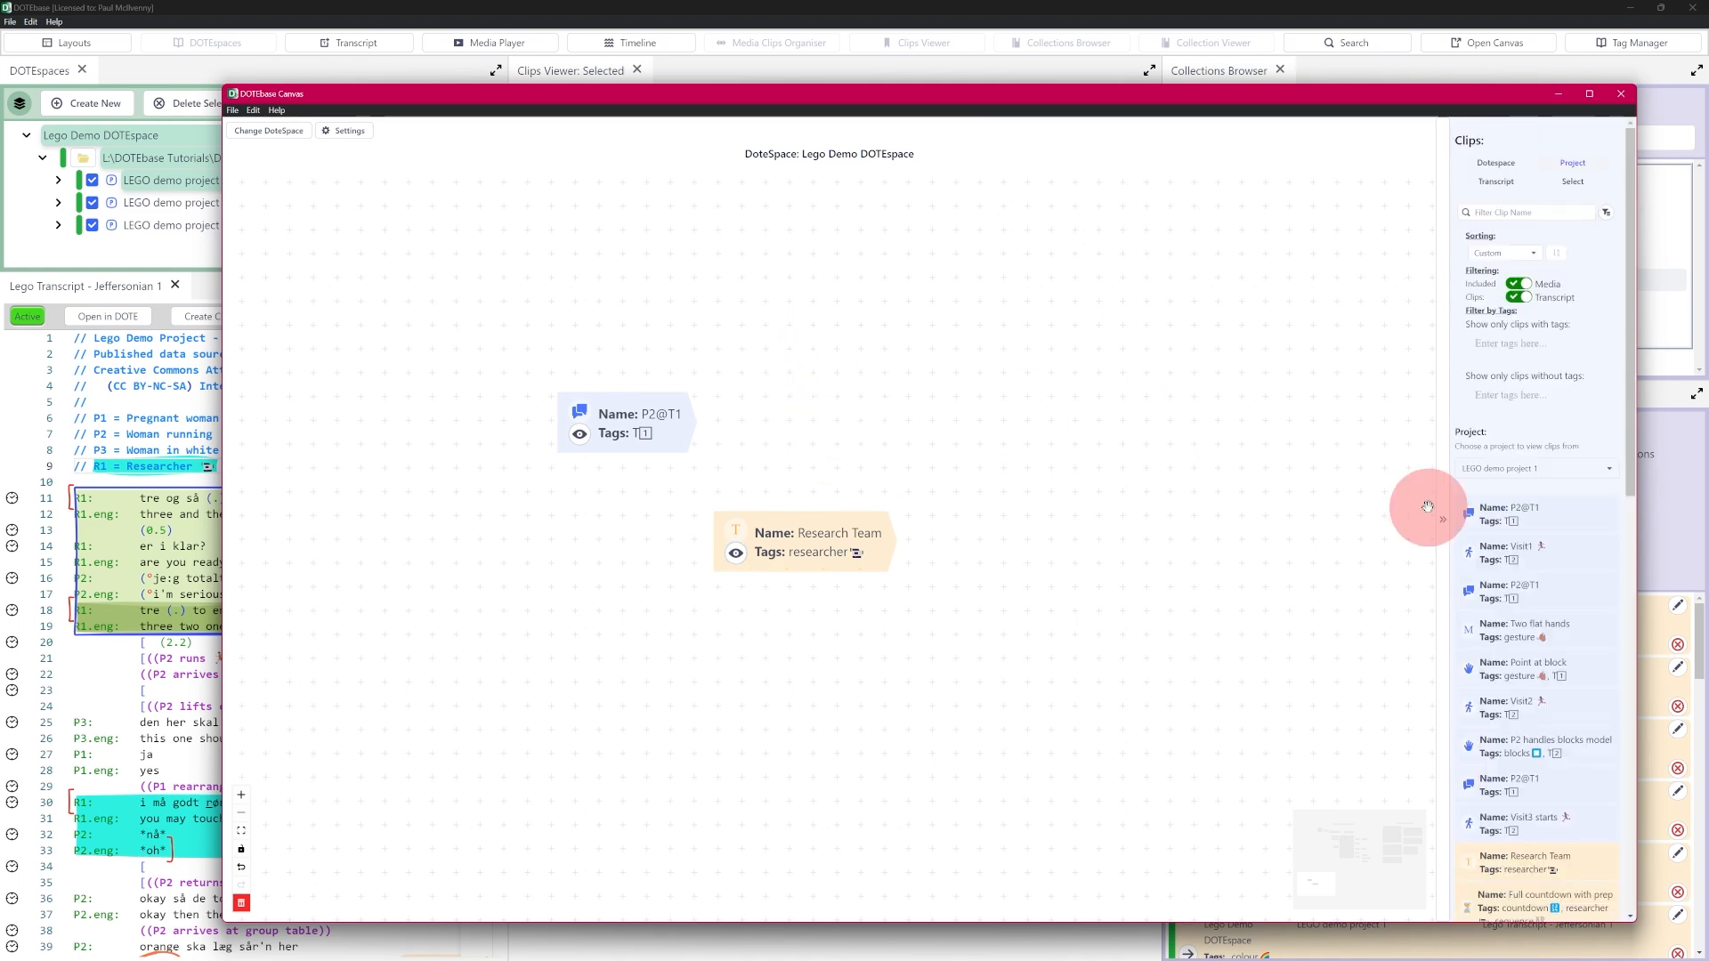
Add the Visit1 clip and arrange the three clips in a row: Research Team, P2@T1, Visit1.
{"action": "left_click_drag", "start_coordinate": [1552, 551], "coordinate": [637, 342]}
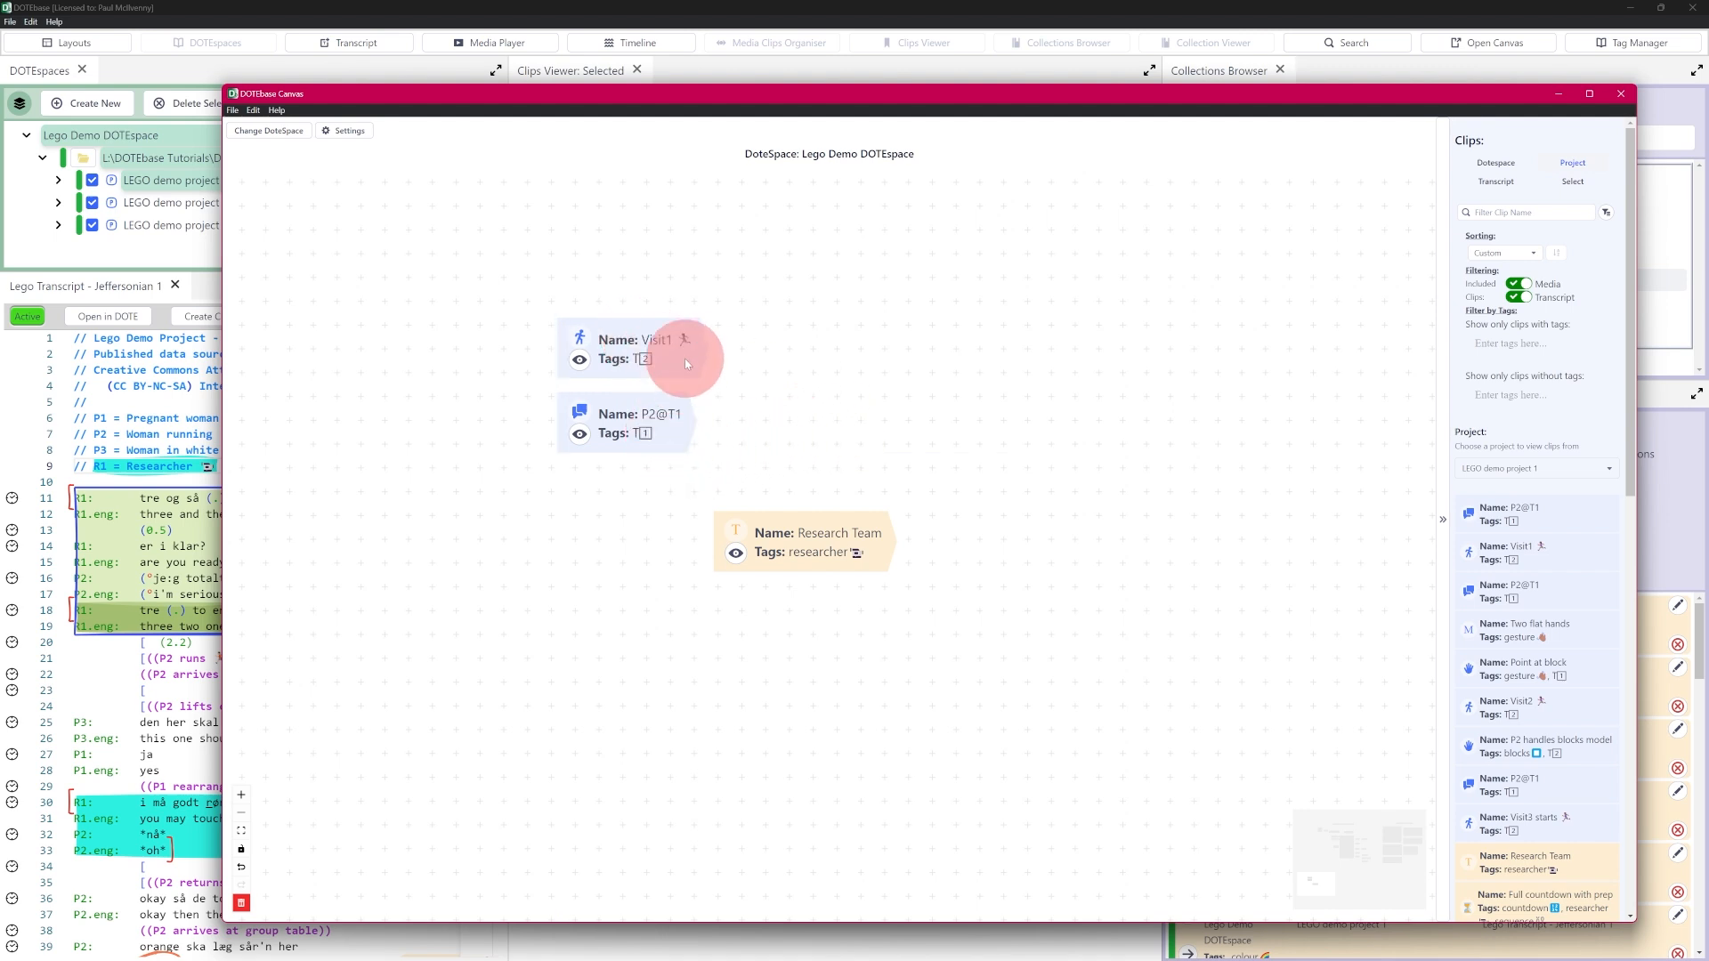
{"action": "left_click_drag", "start_coordinate": [628, 347], "coordinate": [842, 418]}
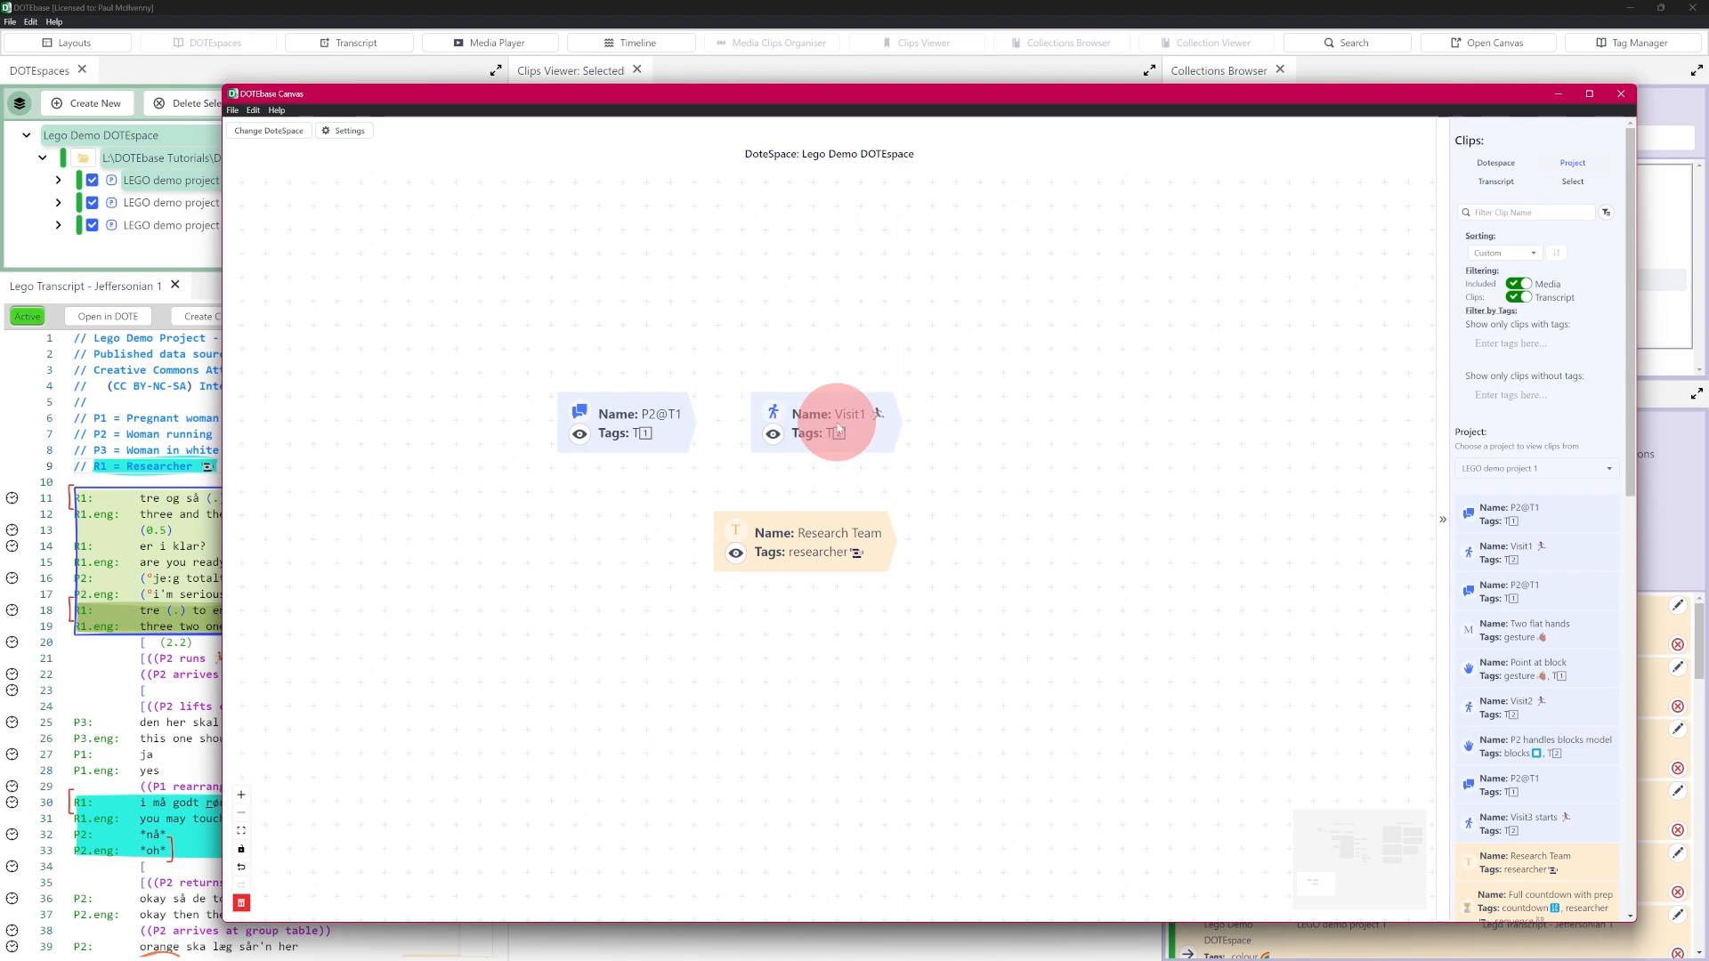
{"action": "left_click", "coordinate": [1039, 497]}
{"action": "left_click_drag", "start_coordinate": [1040, 496], "coordinate": [1072, 496]}
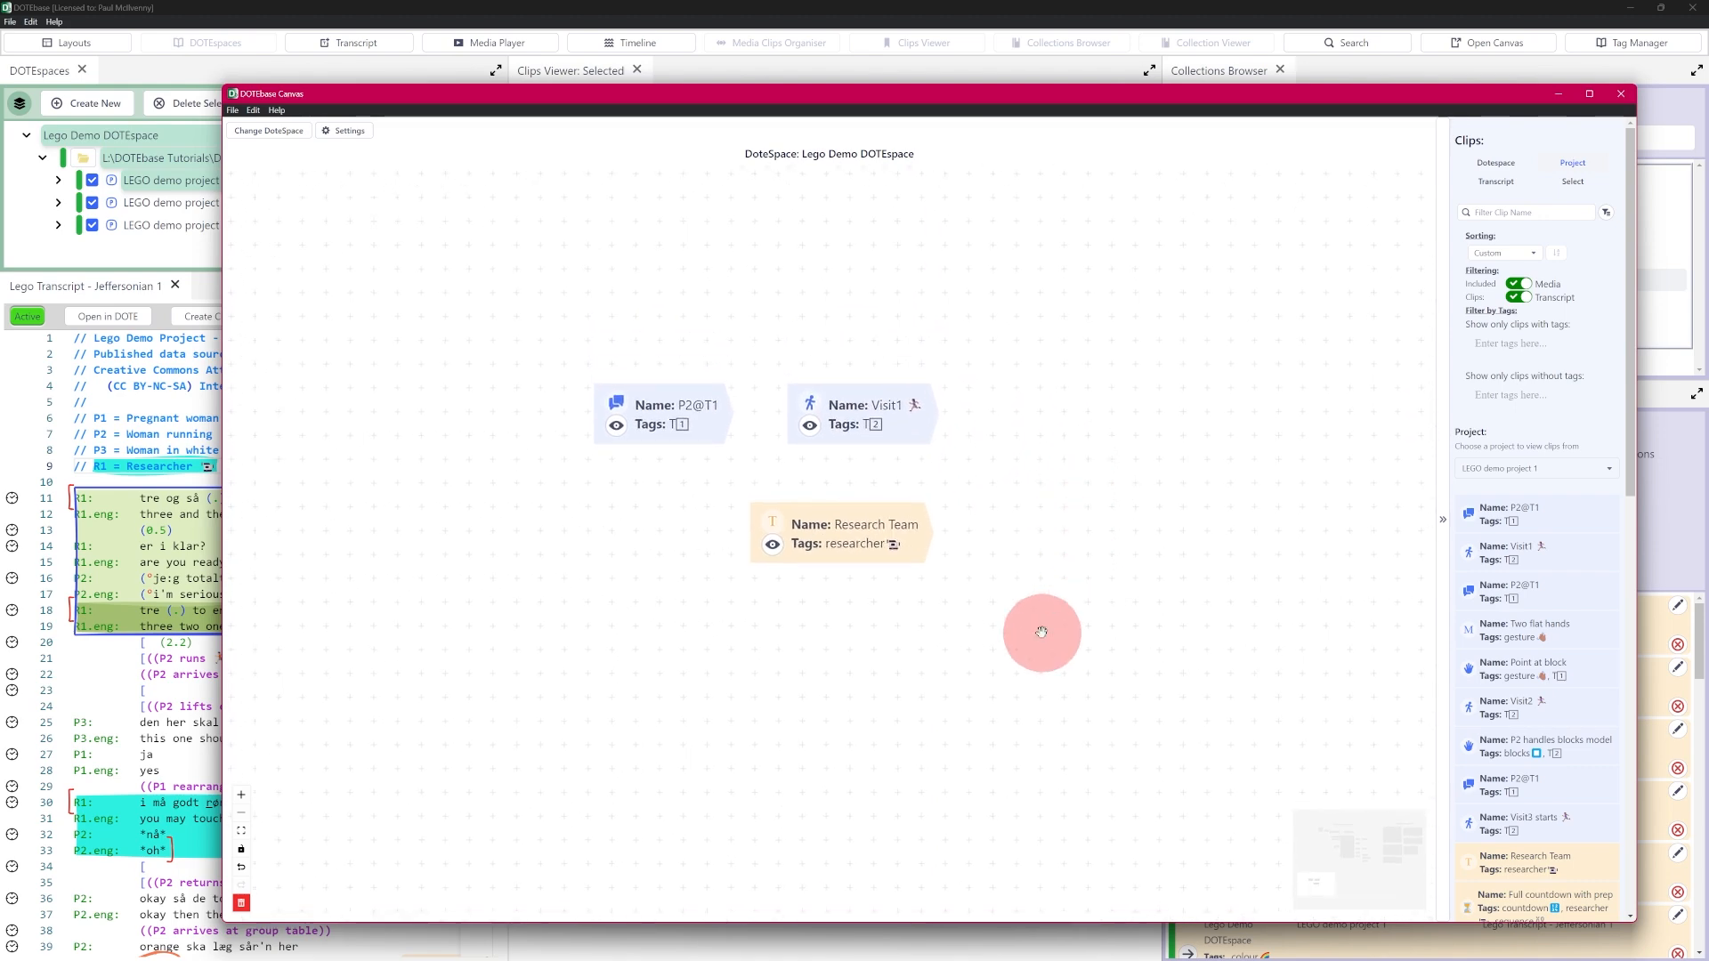
{"action": "left_click", "coordinate": [853, 531]}
{"action": "left_click_drag", "start_coordinate": [852, 532], "coordinate": [463, 414]}
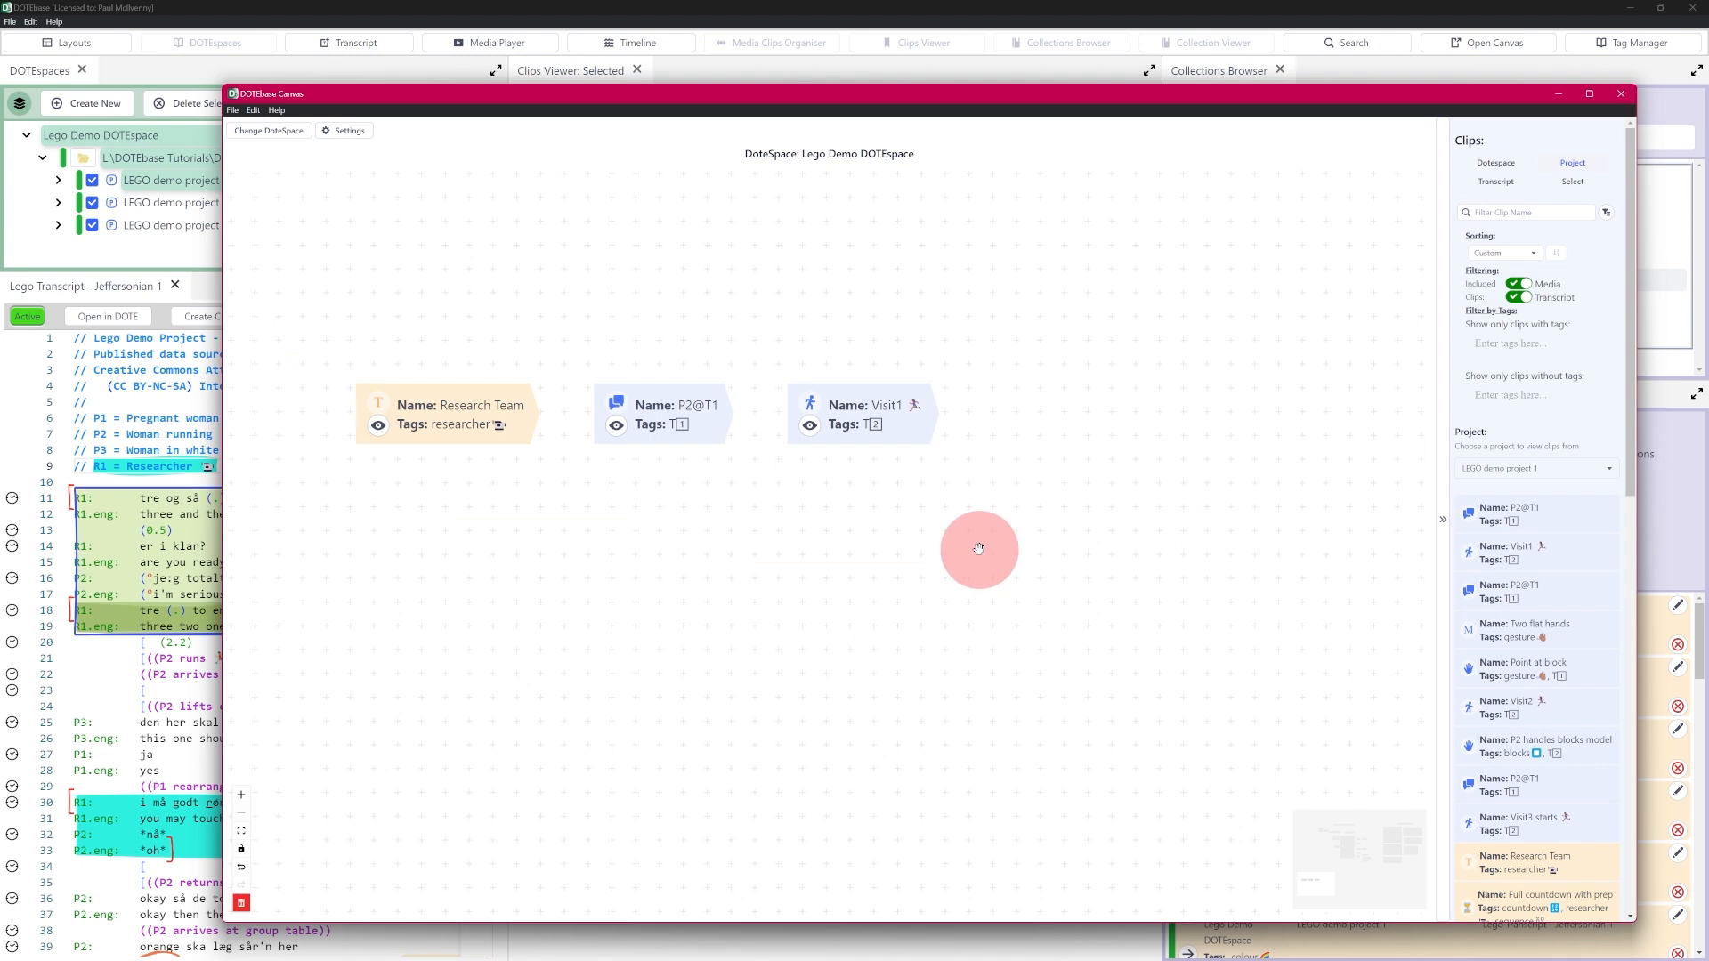
Add another P2@T1 clip below the row of clips and delete it from the canvas.
{"action": "left_click_drag", "start_coordinate": [1522, 505], "coordinate": [832, 566]}
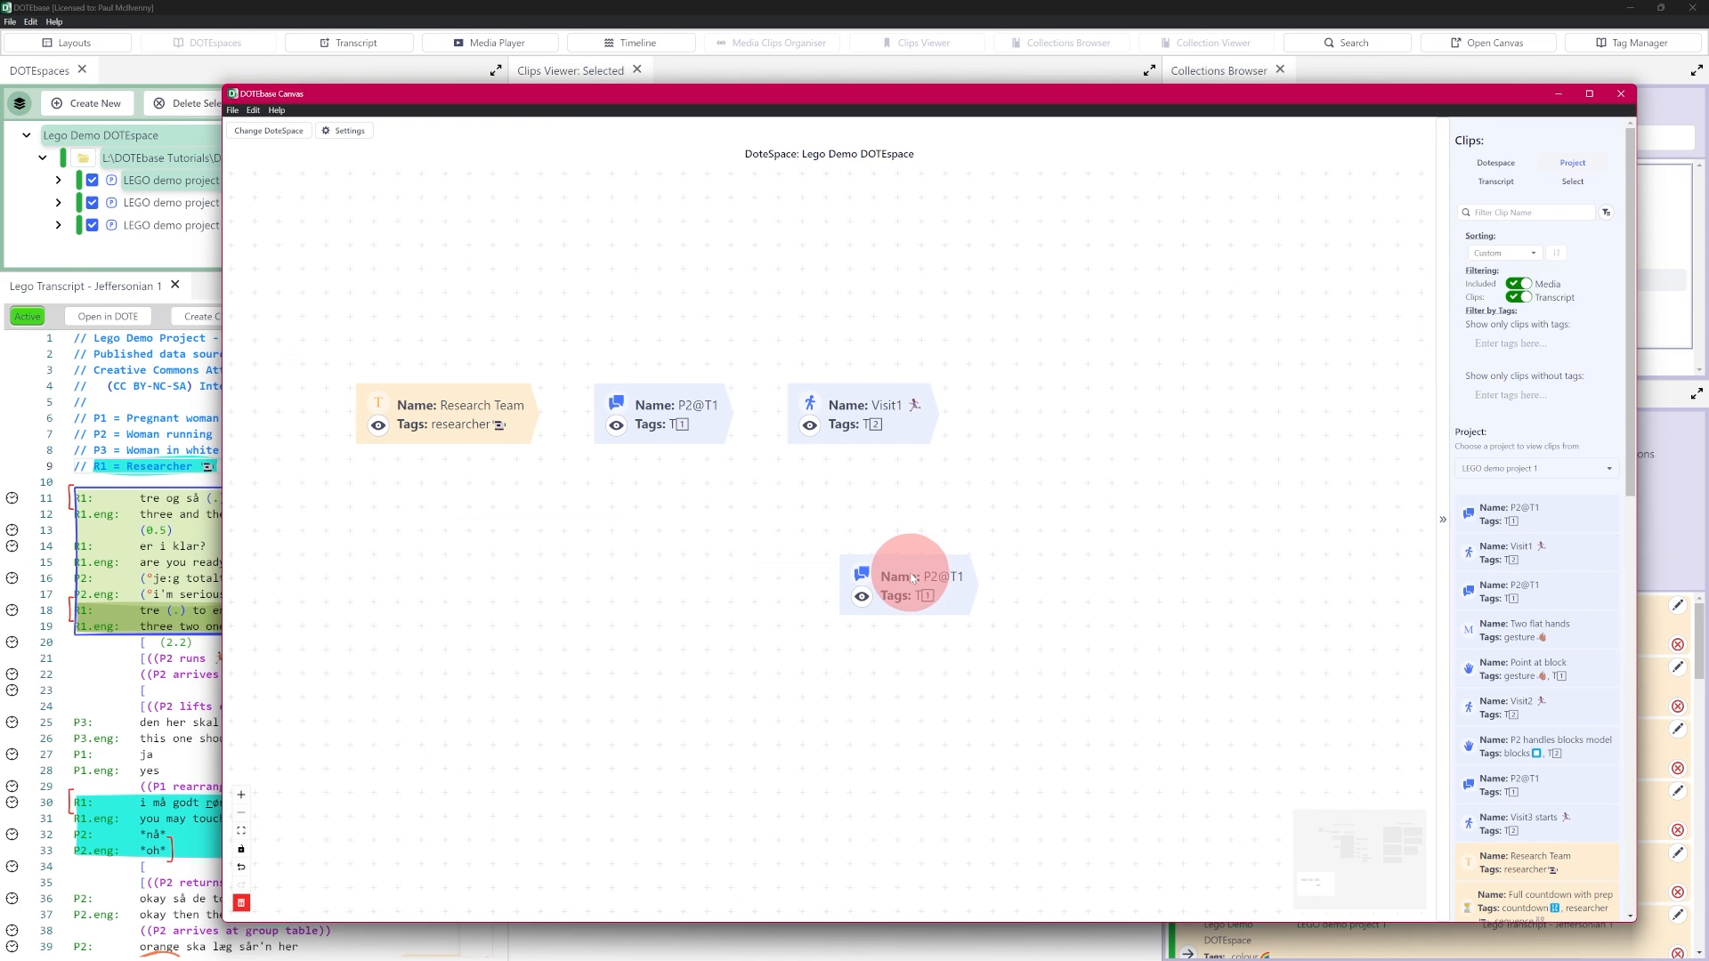
{"action": "right_click", "coordinate": [913, 579]}
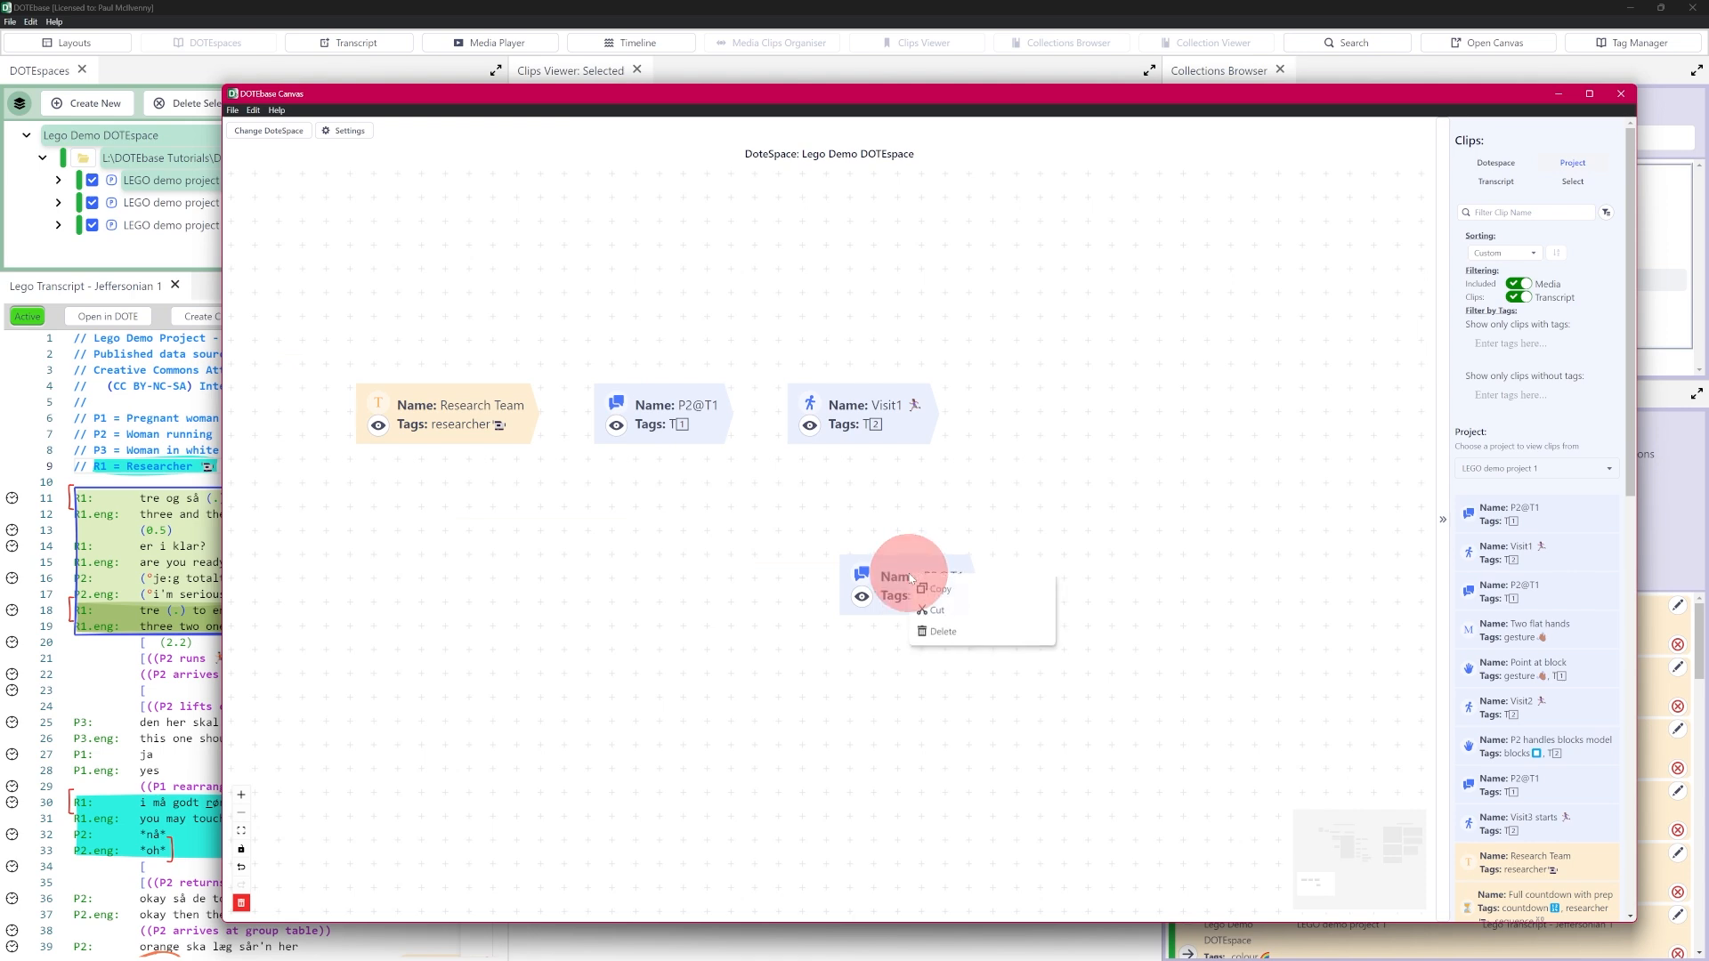
{"action": "left_click", "coordinate": [953, 640]}
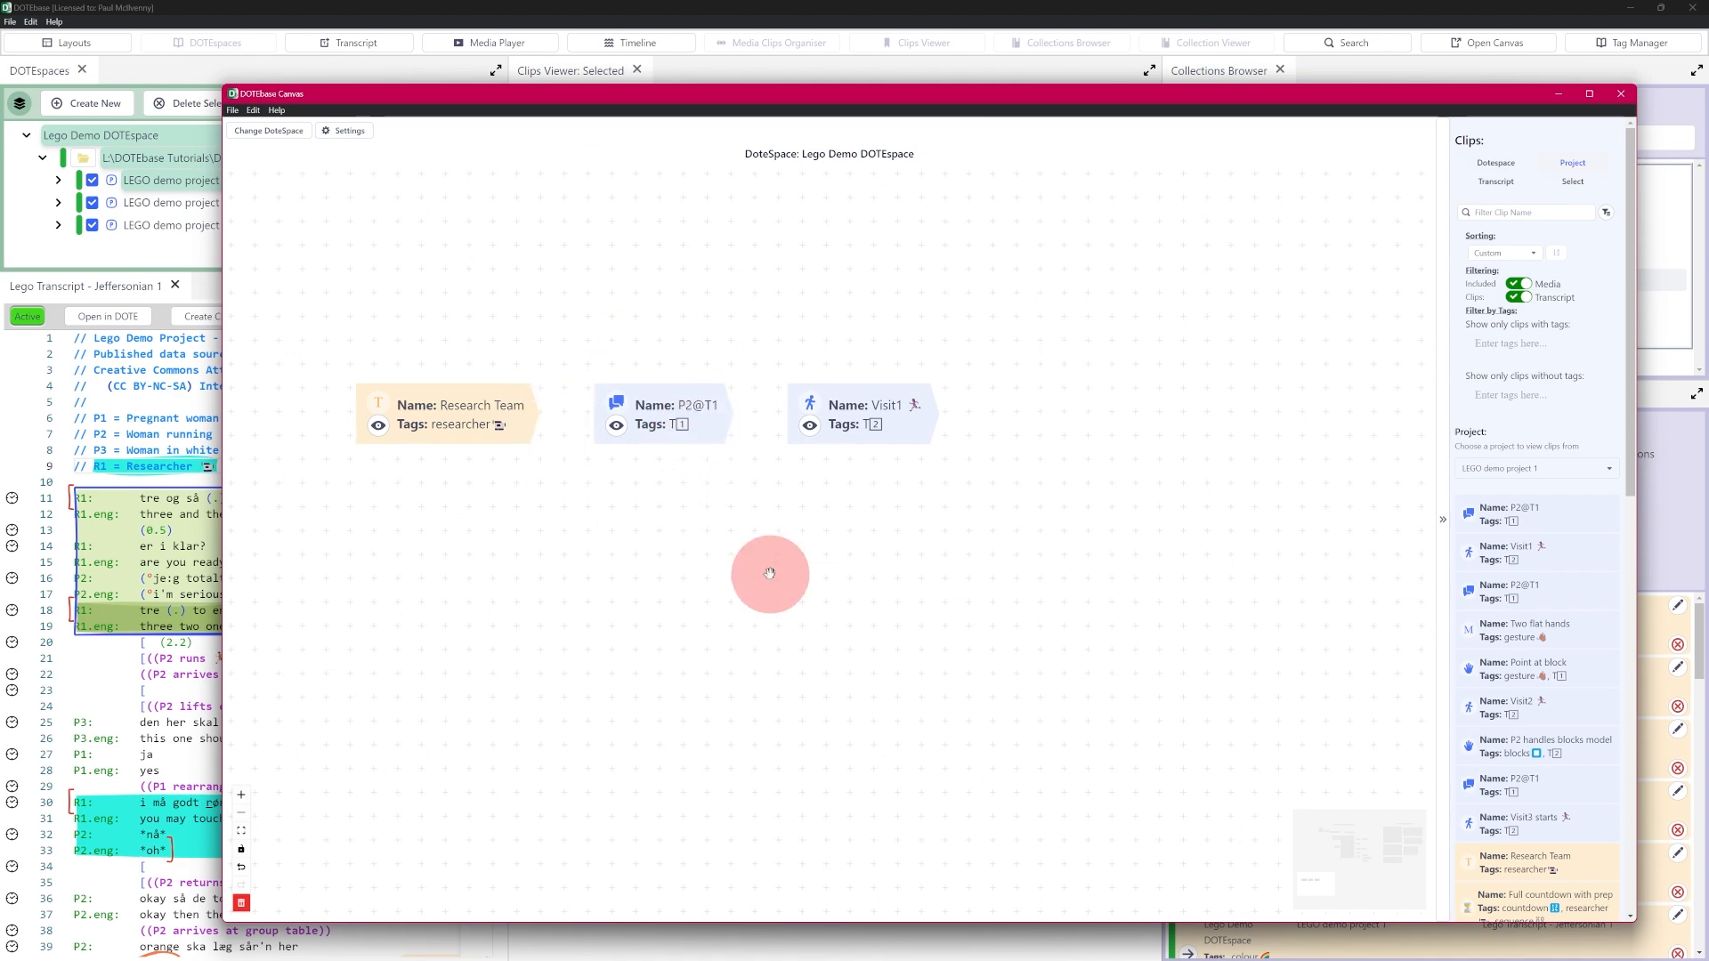
Check which image formats are offered for downloading the canvas.
{"action": "left_click_drag", "start_coordinate": [1113, 407], "coordinate": [297, 885]}
{"action": "left_click_drag", "start_coordinate": [1357, 286], "coordinate": [1058, 357]}
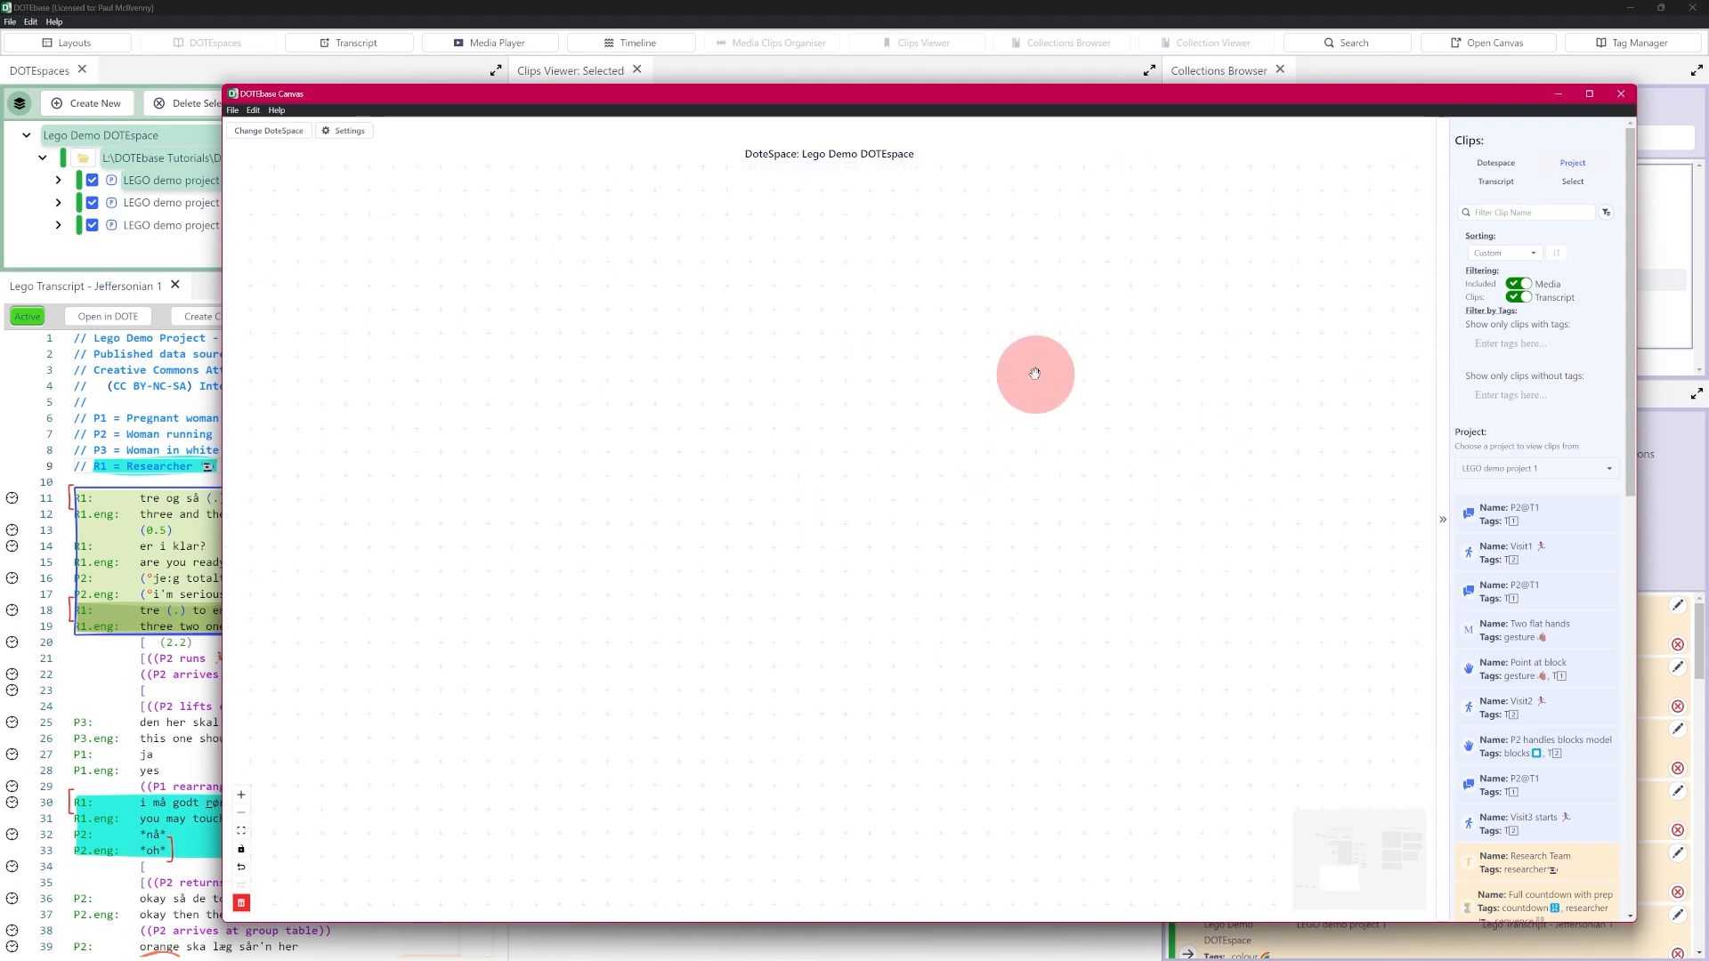
{"action": "left_click_drag", "start_coordinate": [771, 534], "coordinate": [1243, 267]}
{"action": "left_click_drag", "start_coordinate": [805, 484], "coordinate": [1201, 401]}
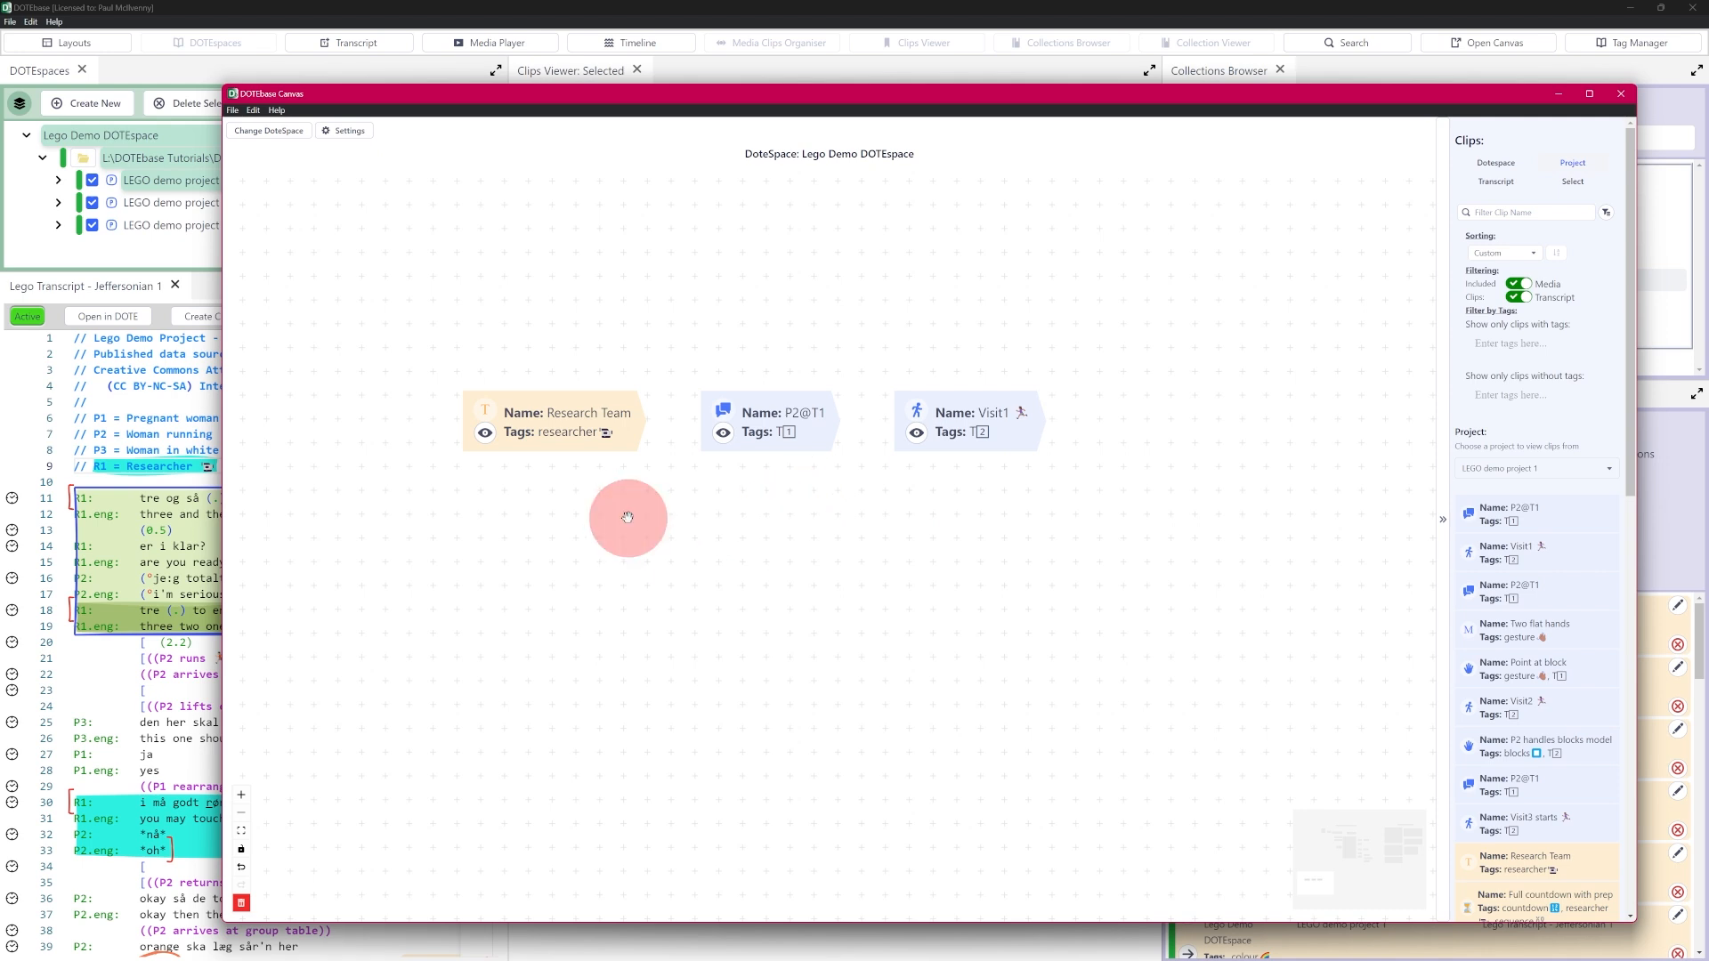
{"action": "mouse_move", "coordinate": [734, 589]}
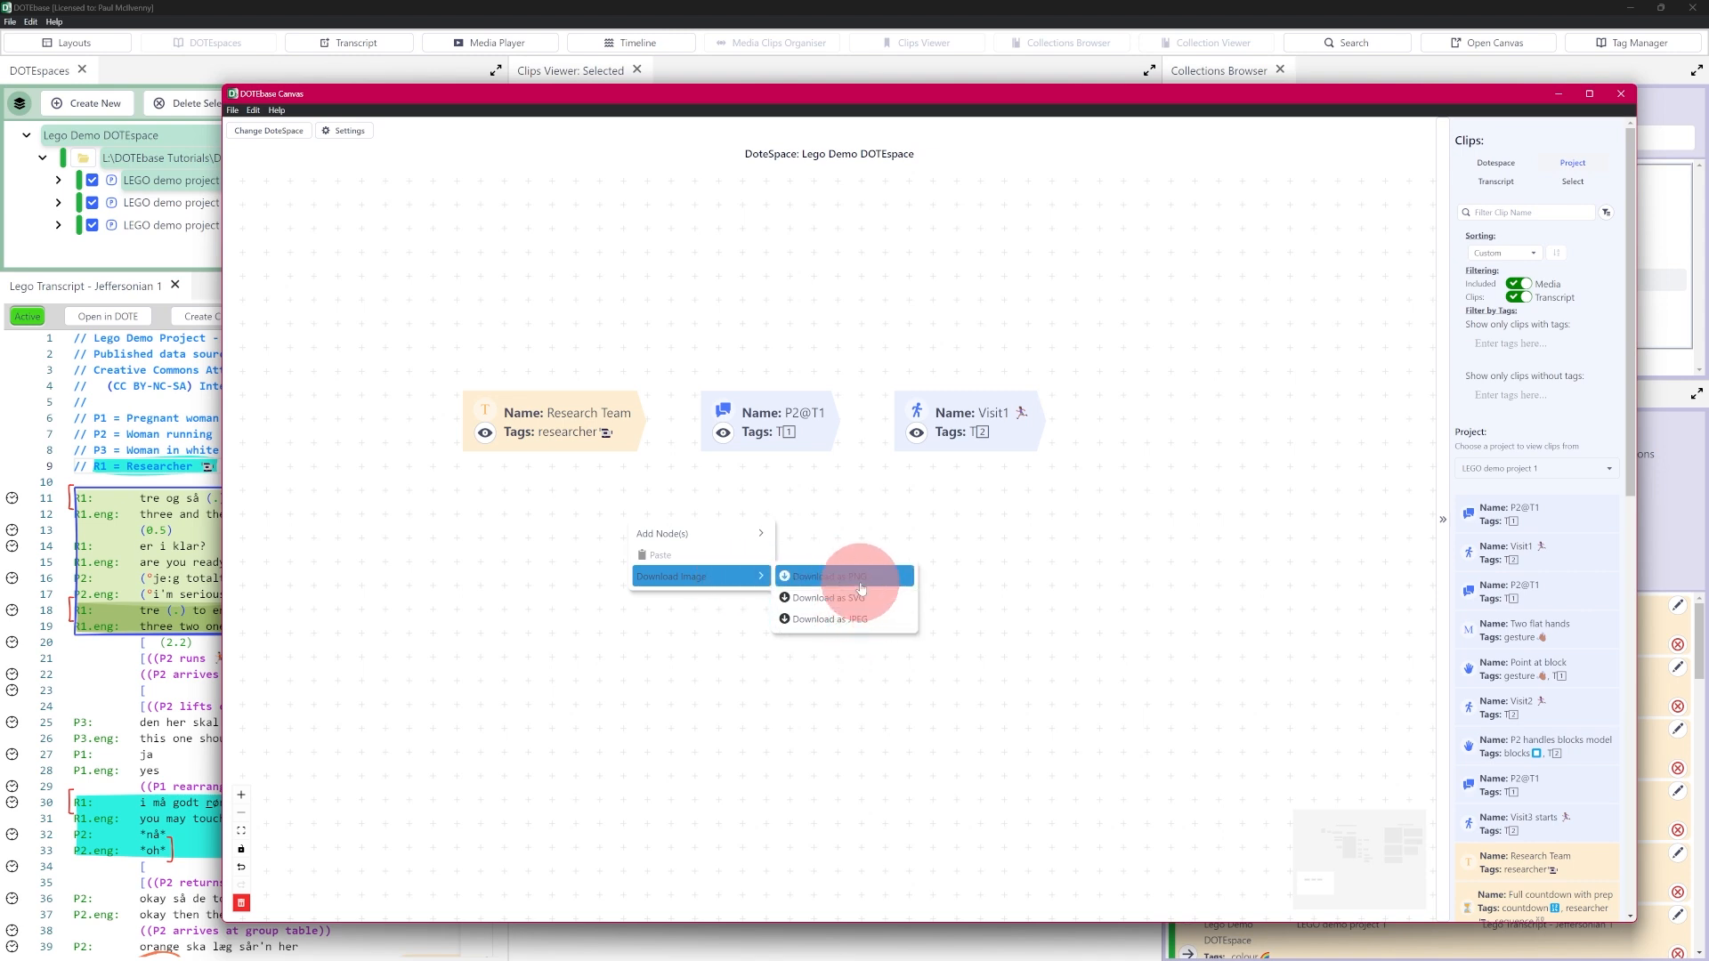
{"action": "left_click", "coordinate": [449, 554]}
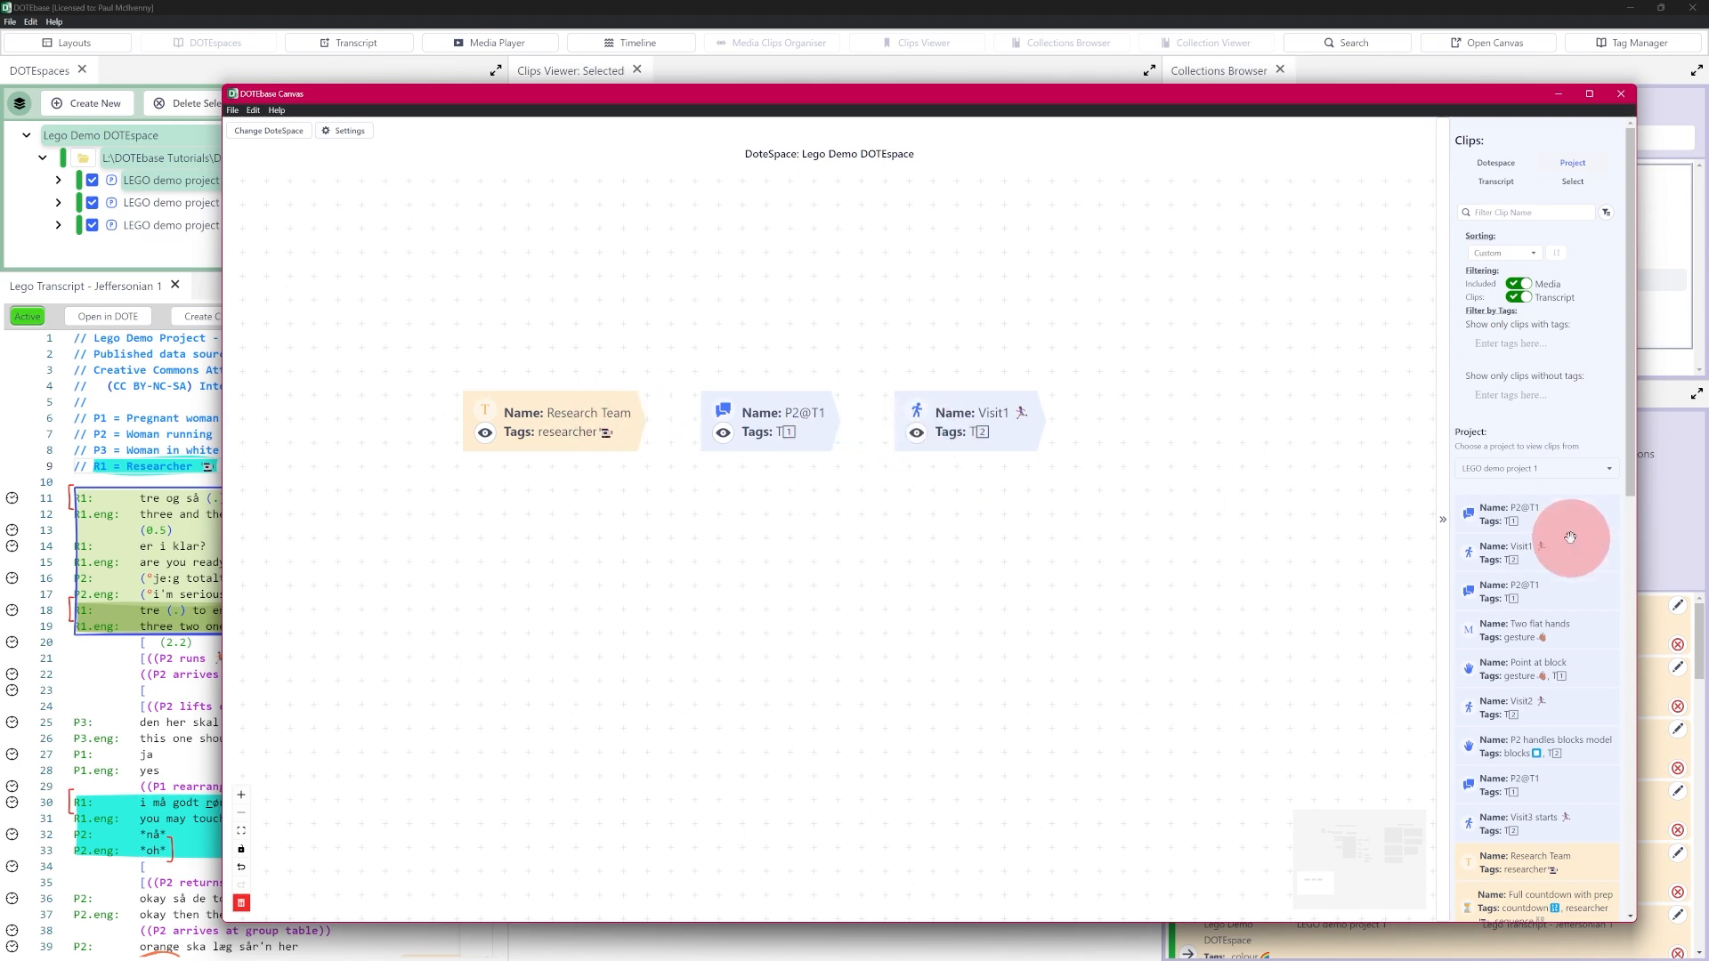
Switch to the main DOTEbase window and send the 3-2-1 annotation on transcript lines 18–19 to the canvas.
{"action": "left_click", "coordinate": [1208, 13]}
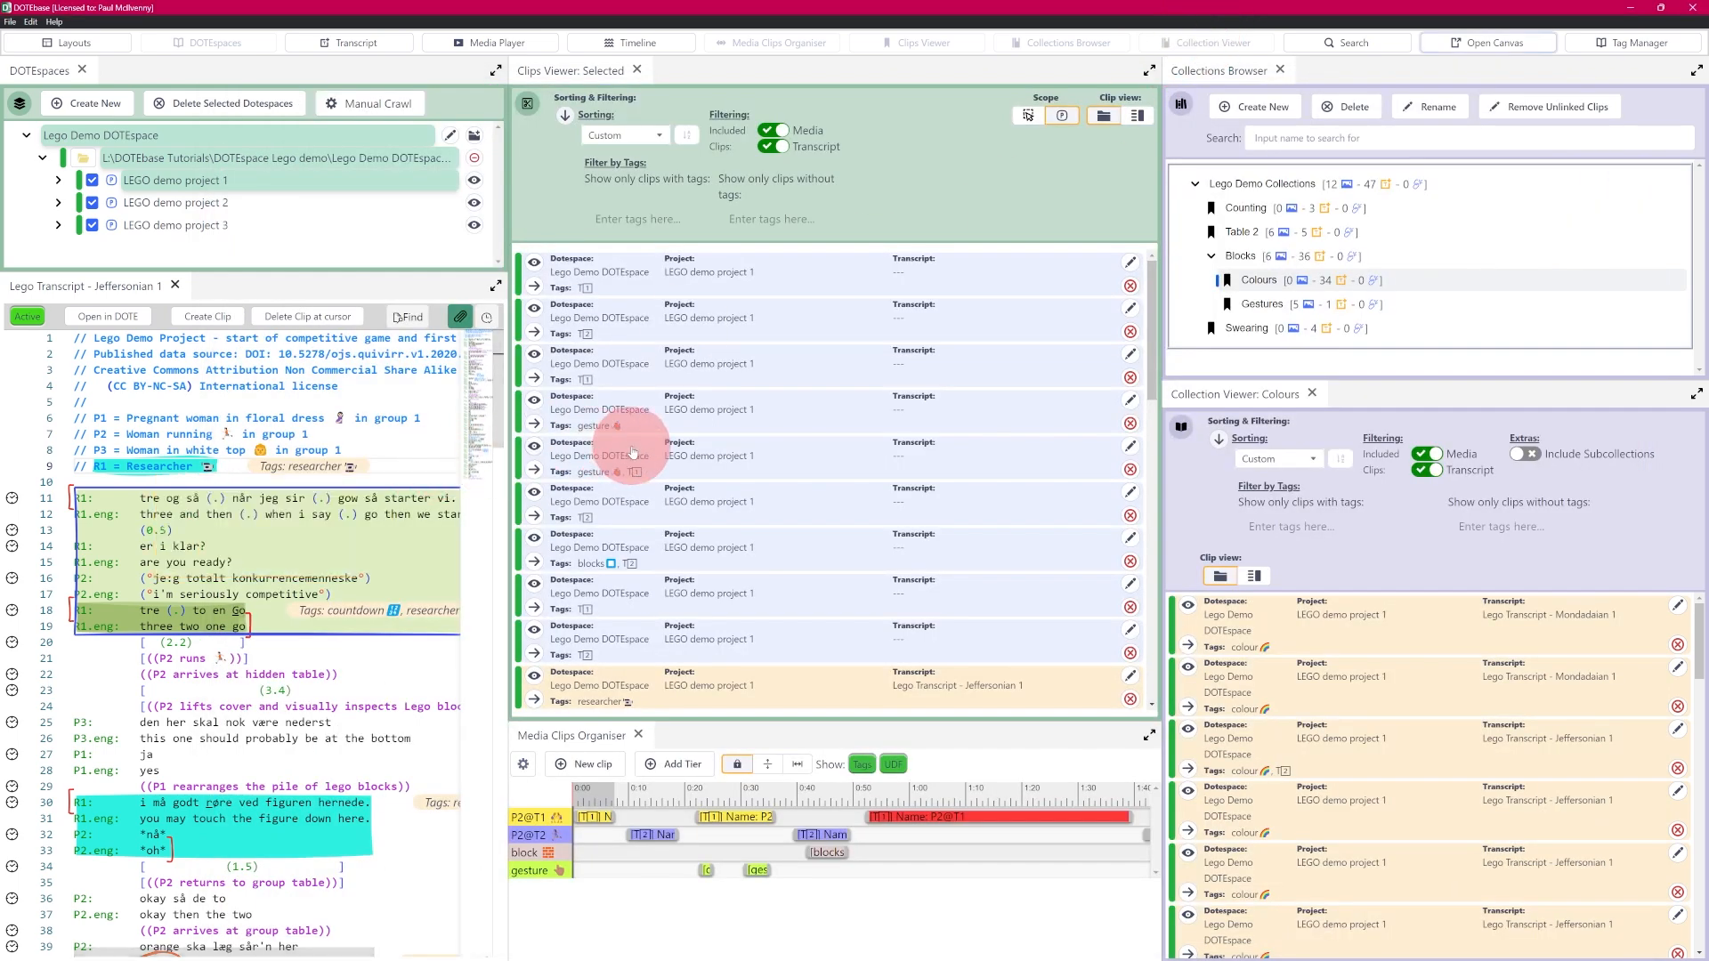
{"action": "mouse_move", "coordinate": [216, 576]}
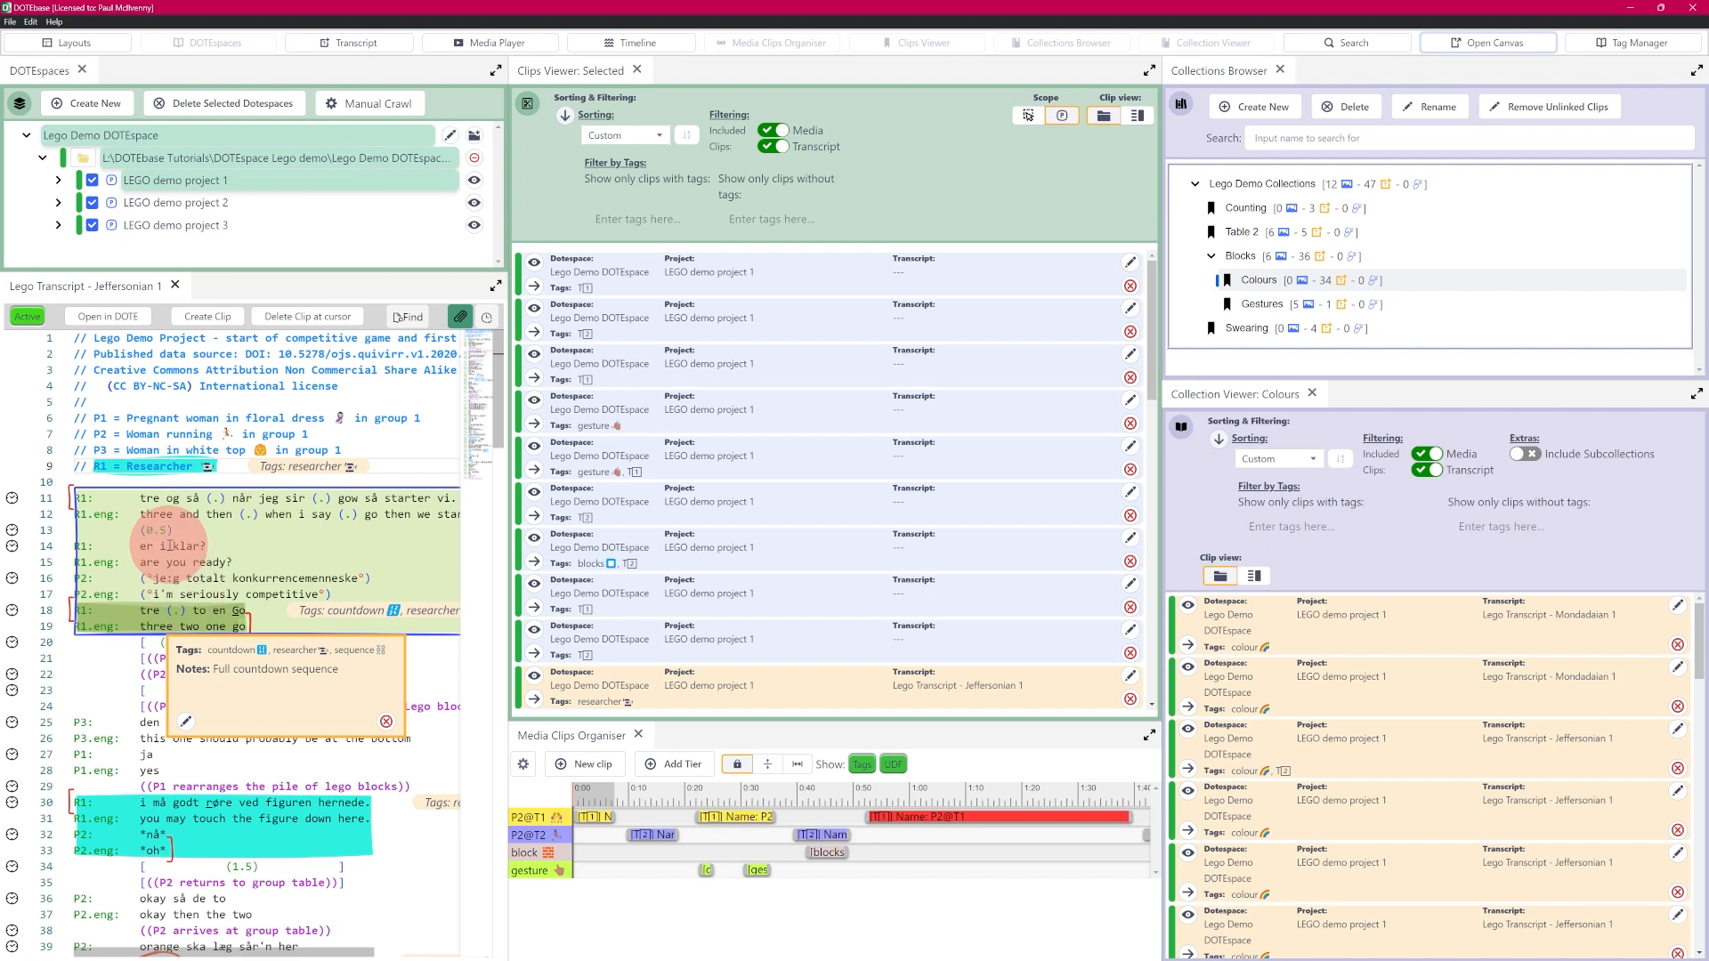
{"action": "mouse_move", "coordinate": [172, 621]}
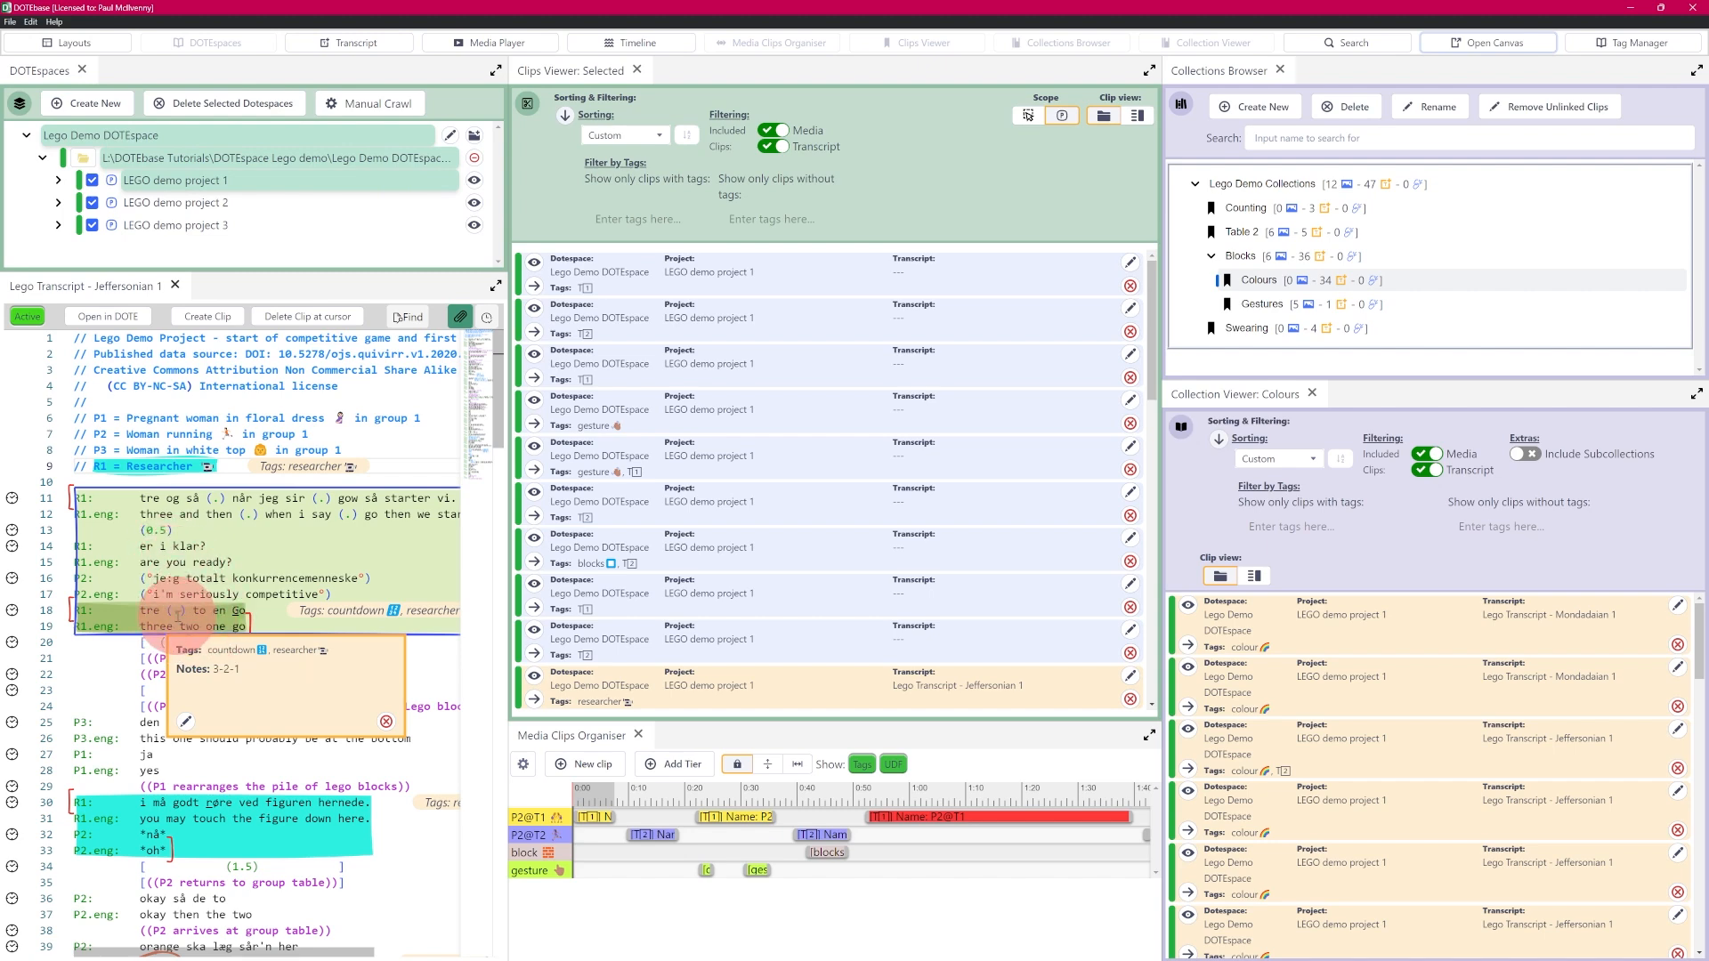
{"action": "right_click", "coordinate": [177, 612]}
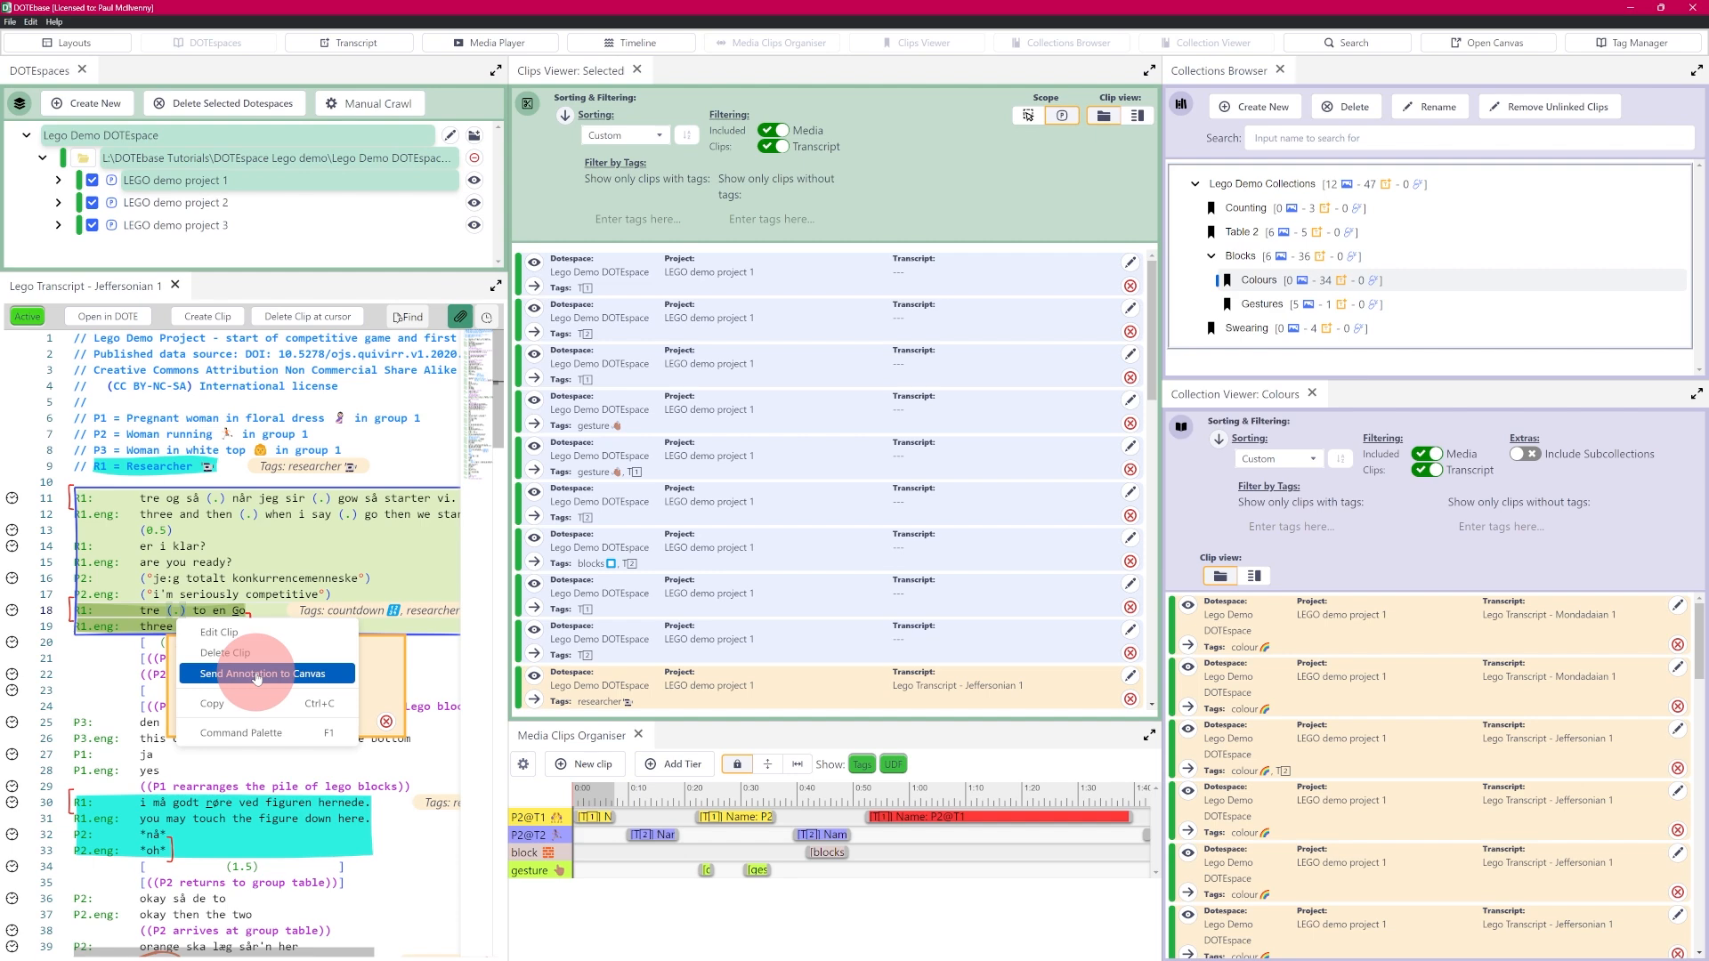
{"action": "left_click", "coordinate": [256, 677]}
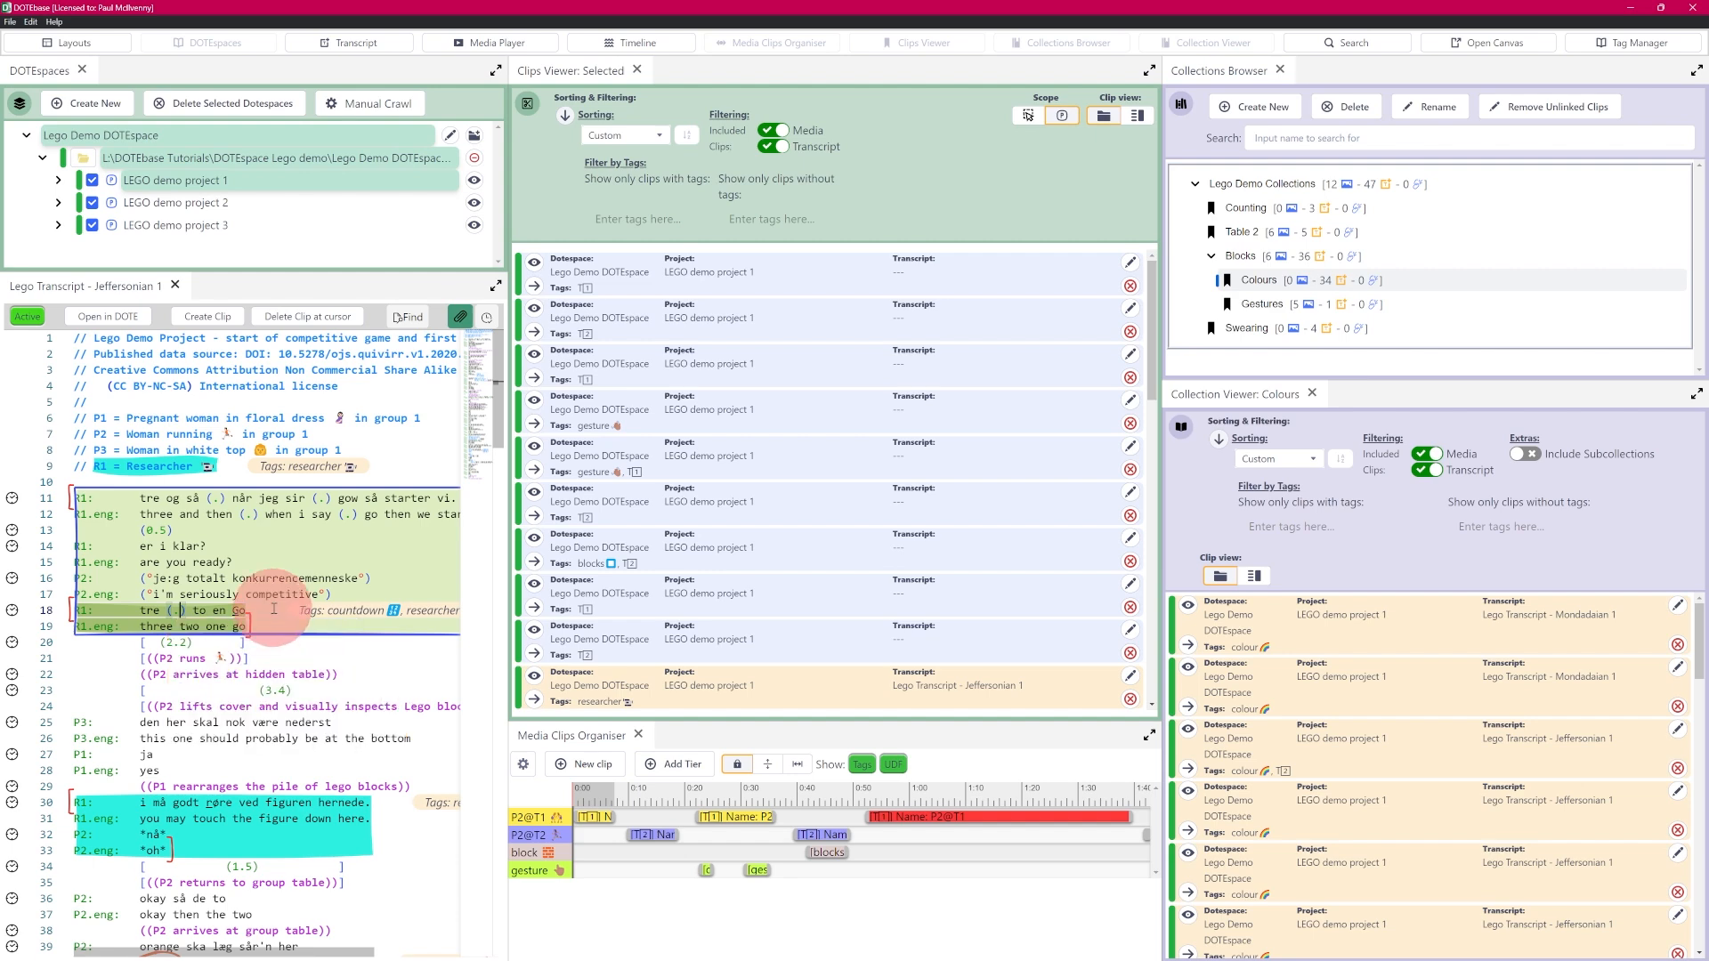
Return to the canvas window, place the sent 3-2-1 clip below the row of clips, and dismiss the list of sent clips.
{"action": "key", "text": "alt+Tab"}
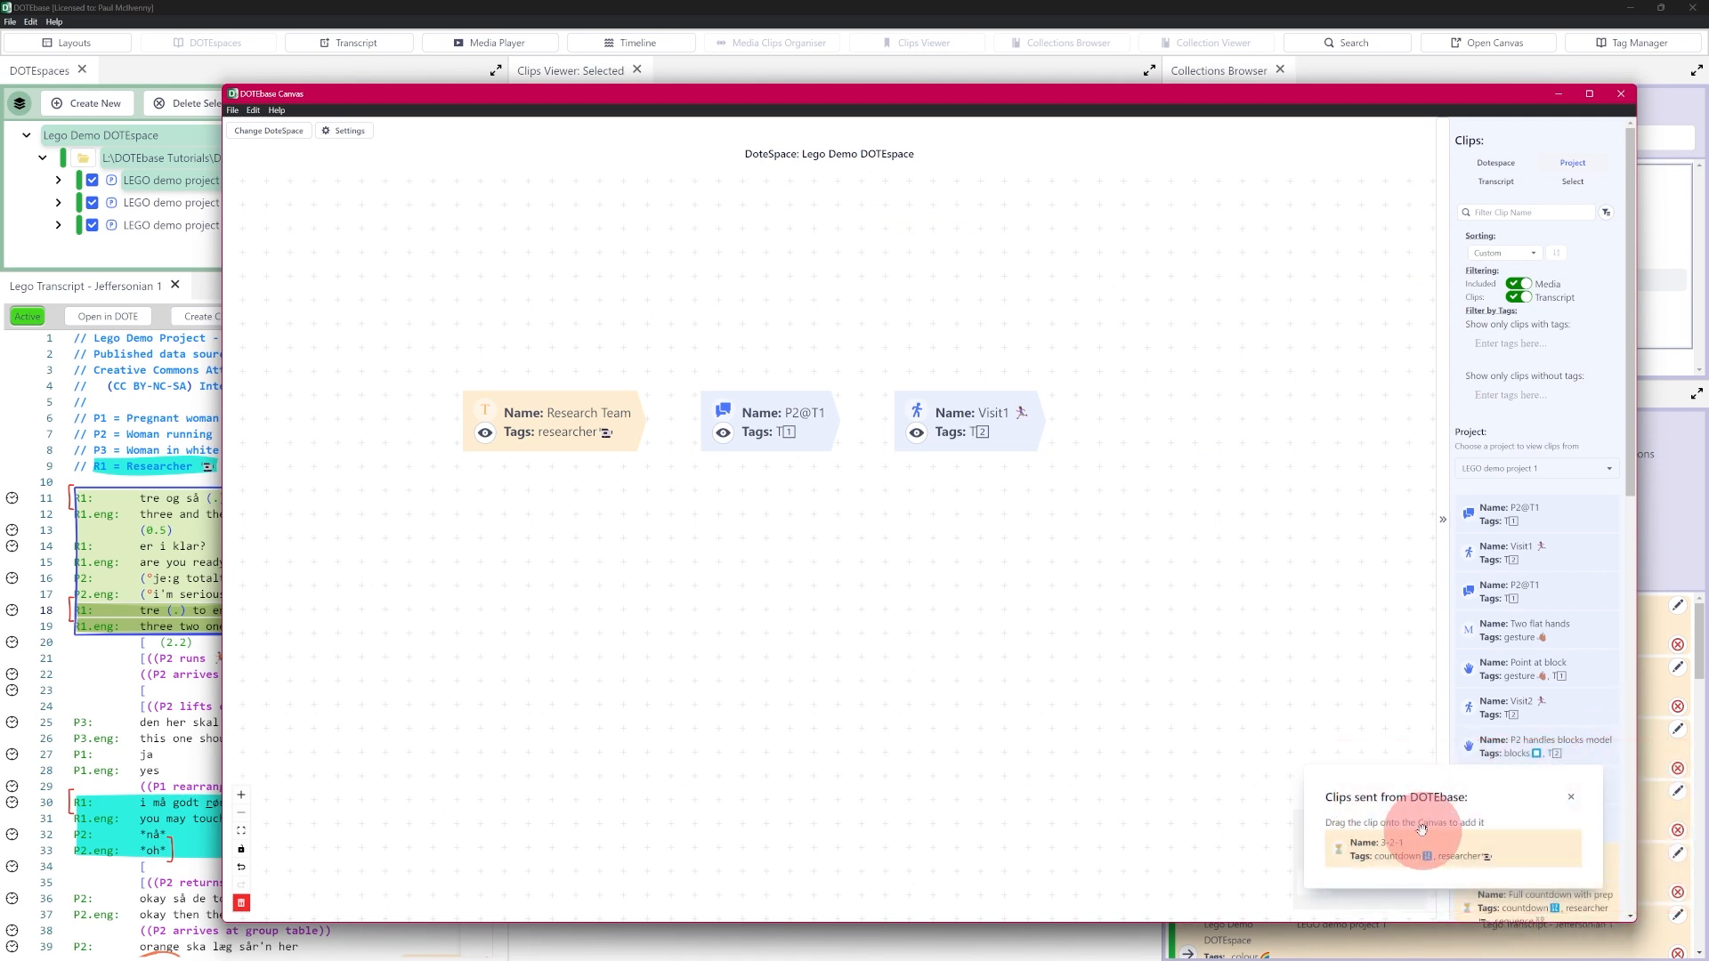
{"action": "left_click_drag", "start_coordinate": [1423, 841], "coordinate": [691, 631]}
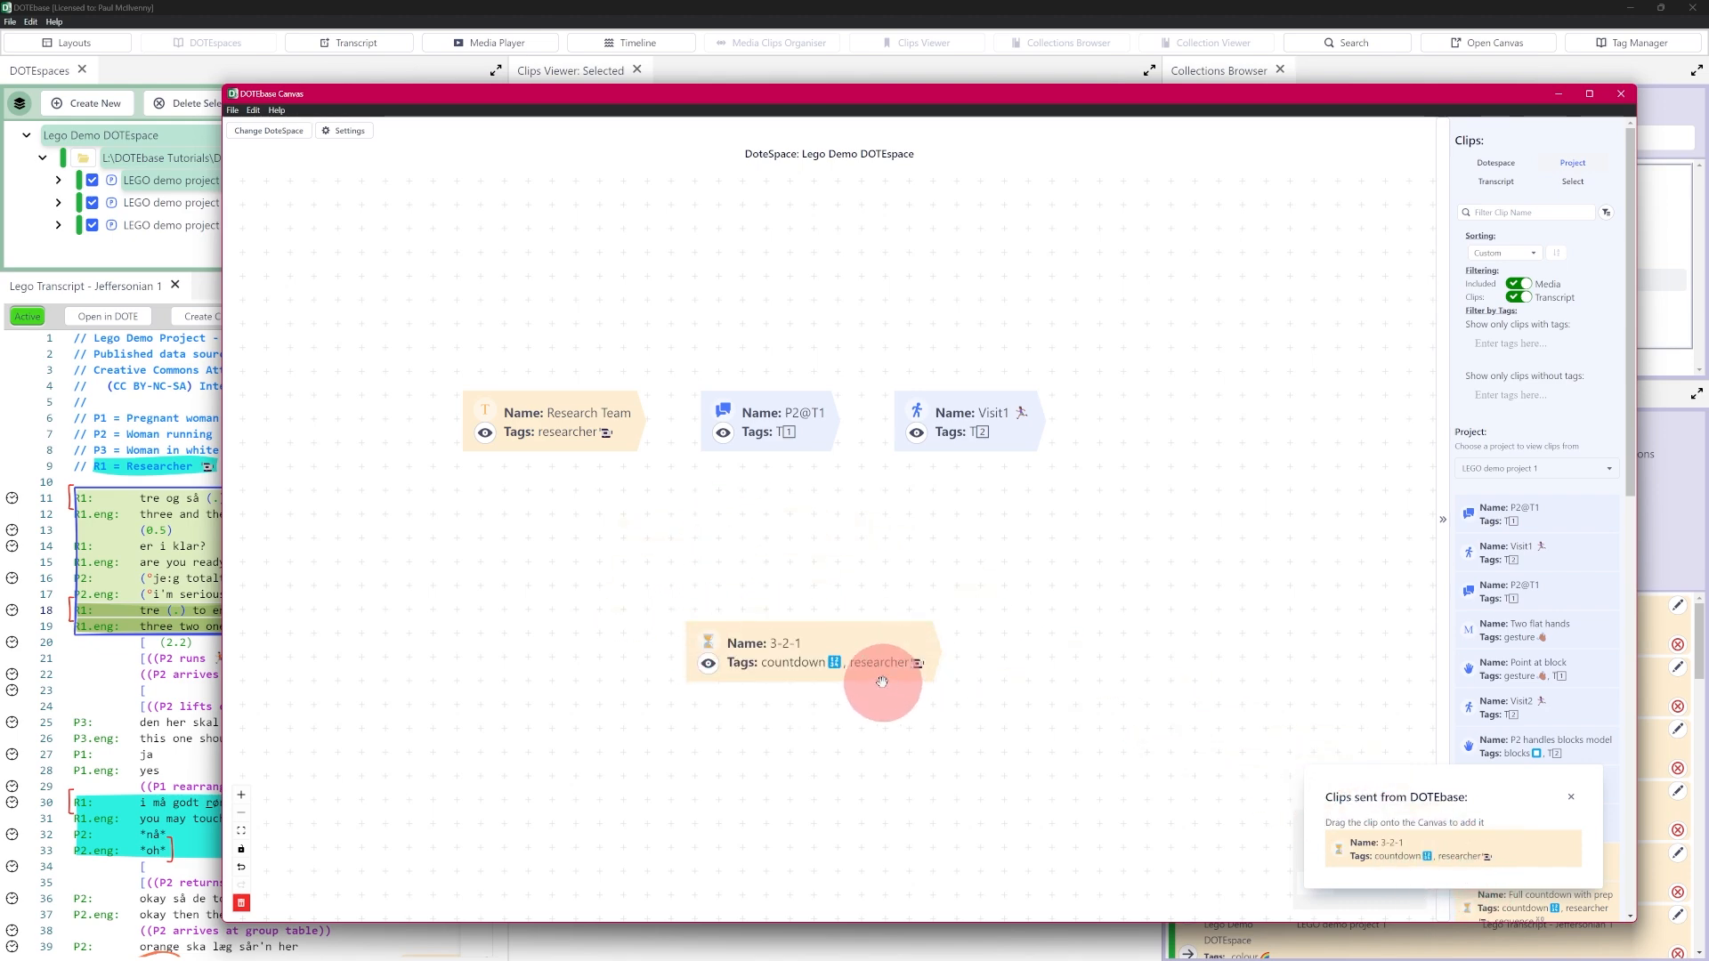
{"action": "mouse_move", "coordinate": [147, 616]}
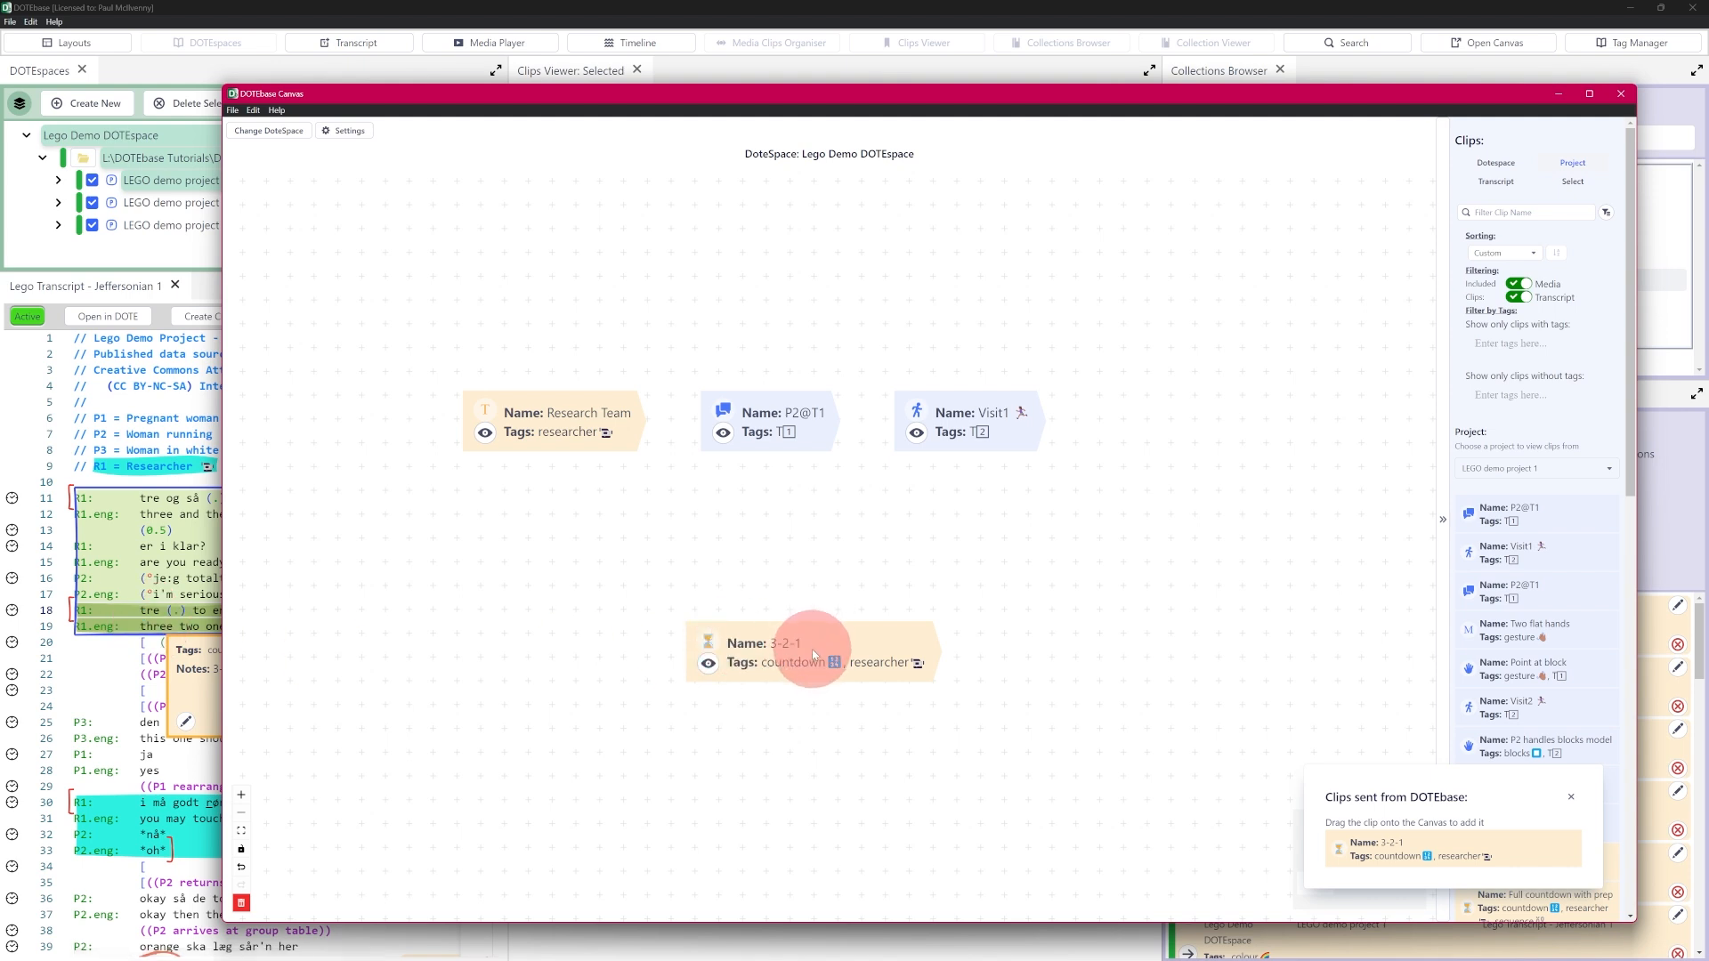
{"action": "left_click", "coordinate": [1574, 798]}
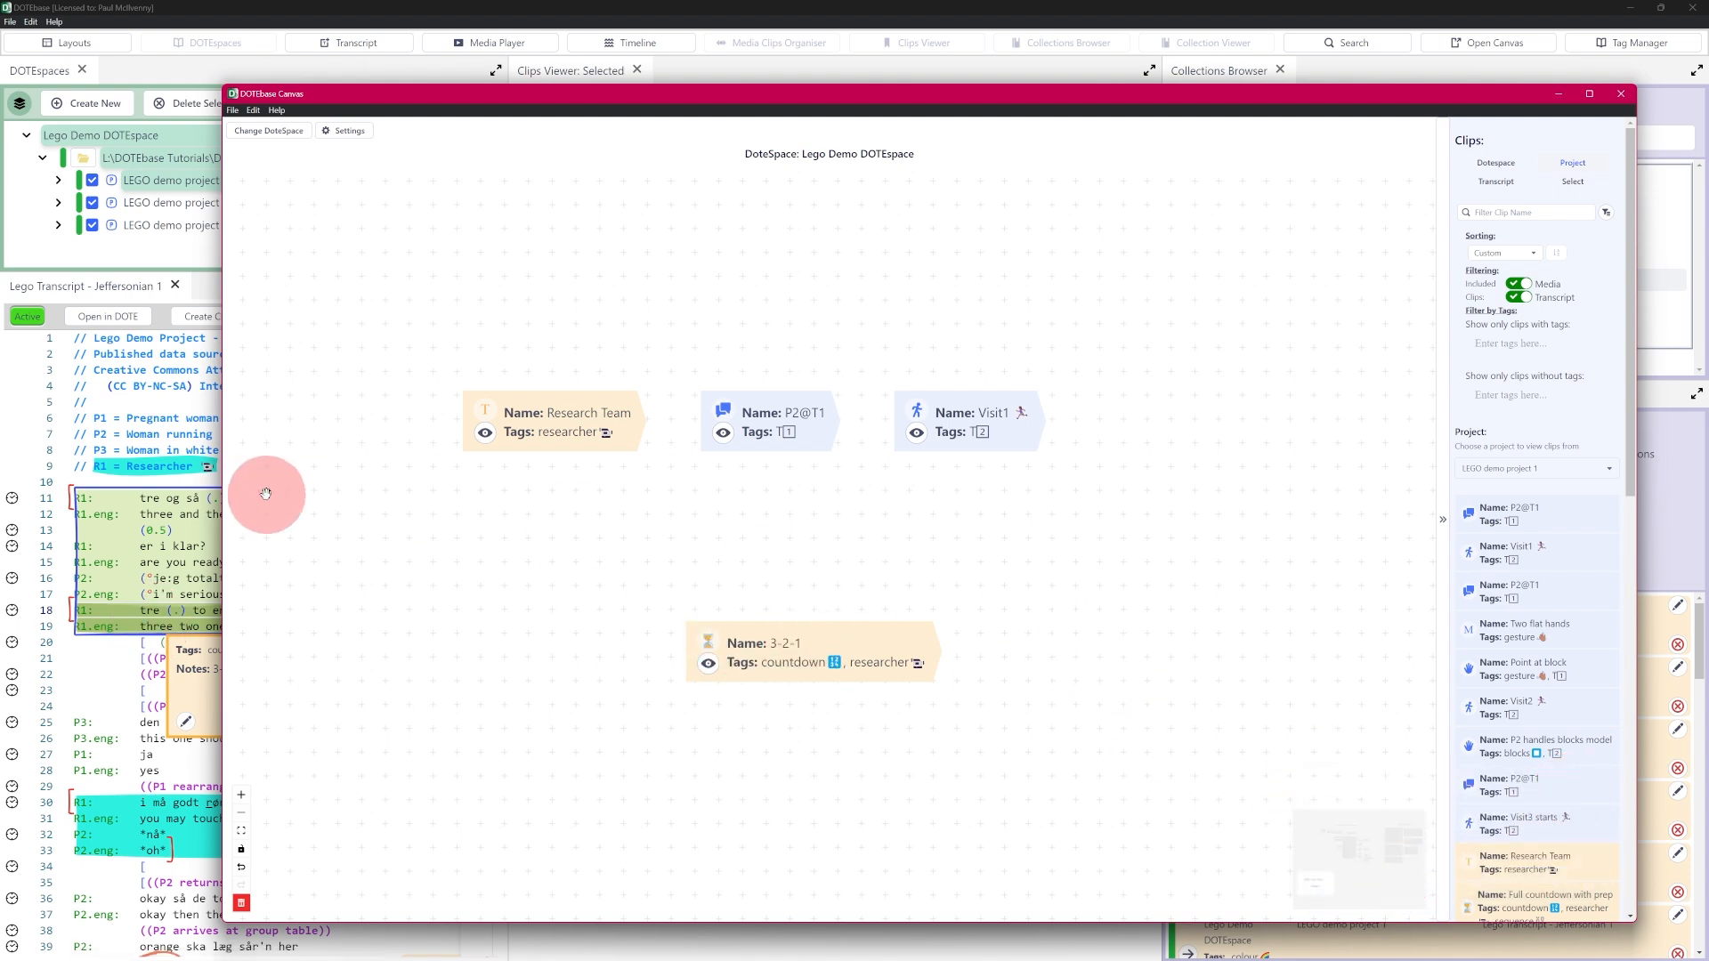
Switch to the main DOTEbase window and send the P2@T1 media clip noted "After Visit 2..." from the Clips Viewer to the canvas.
{"action": "left_click", "coordinate": [139, 689]}
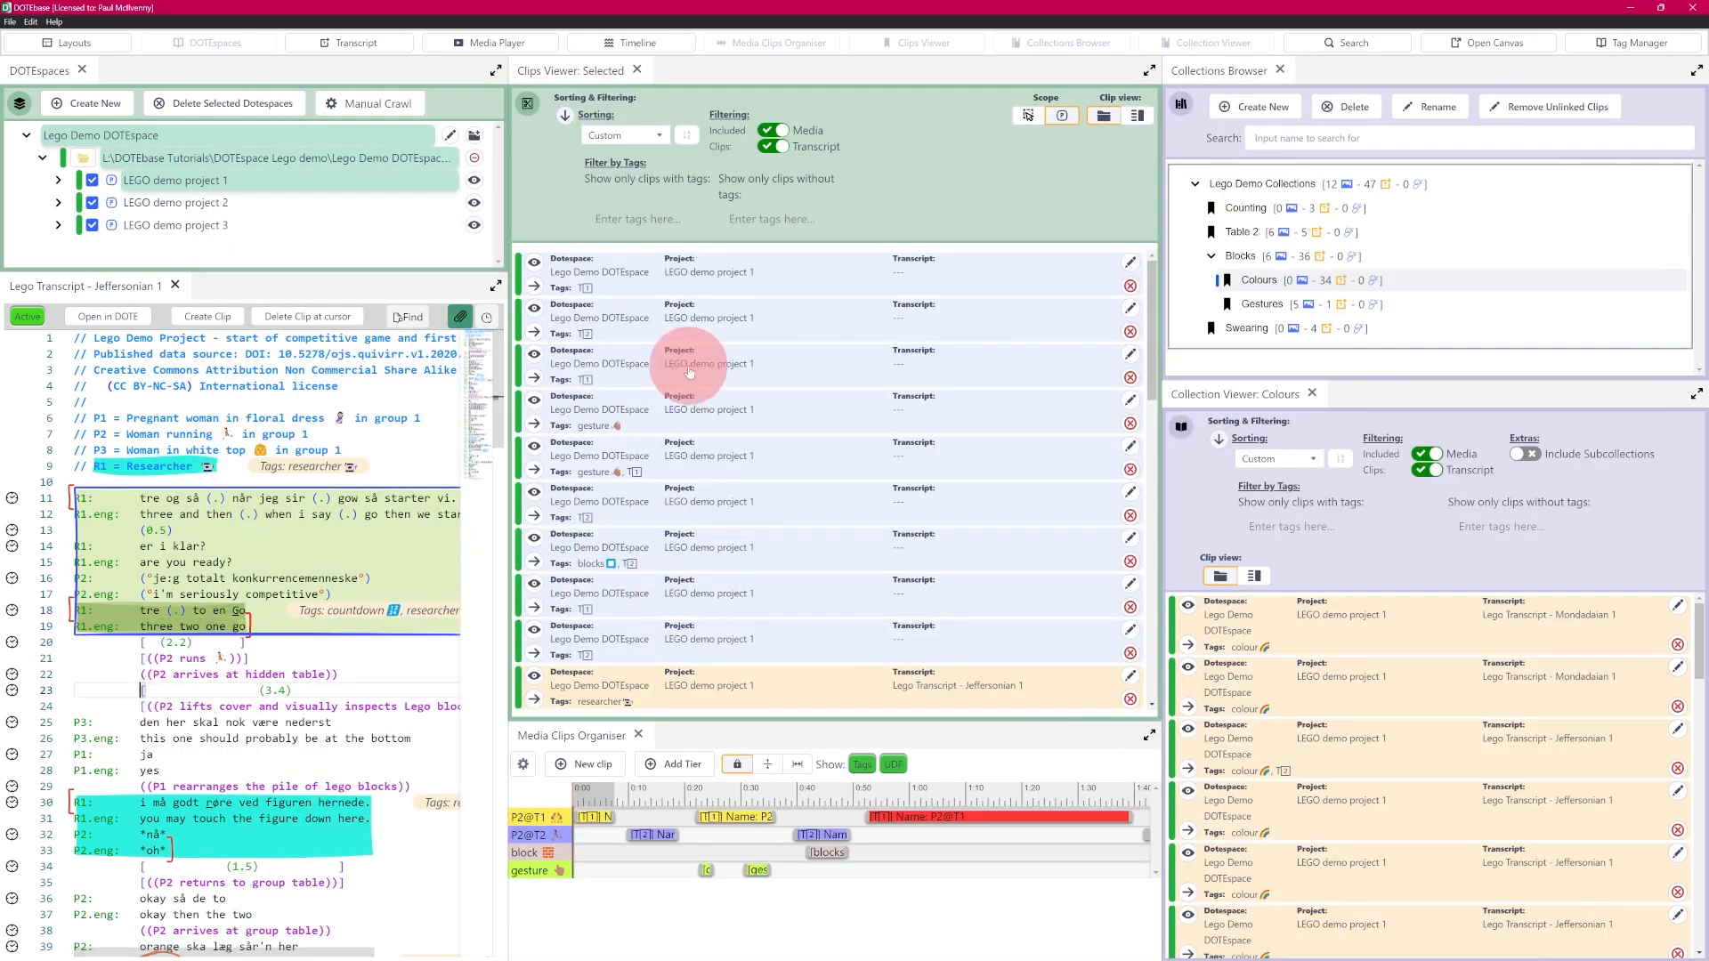
{"action": "left_click", "coordinate": [535, 287]}
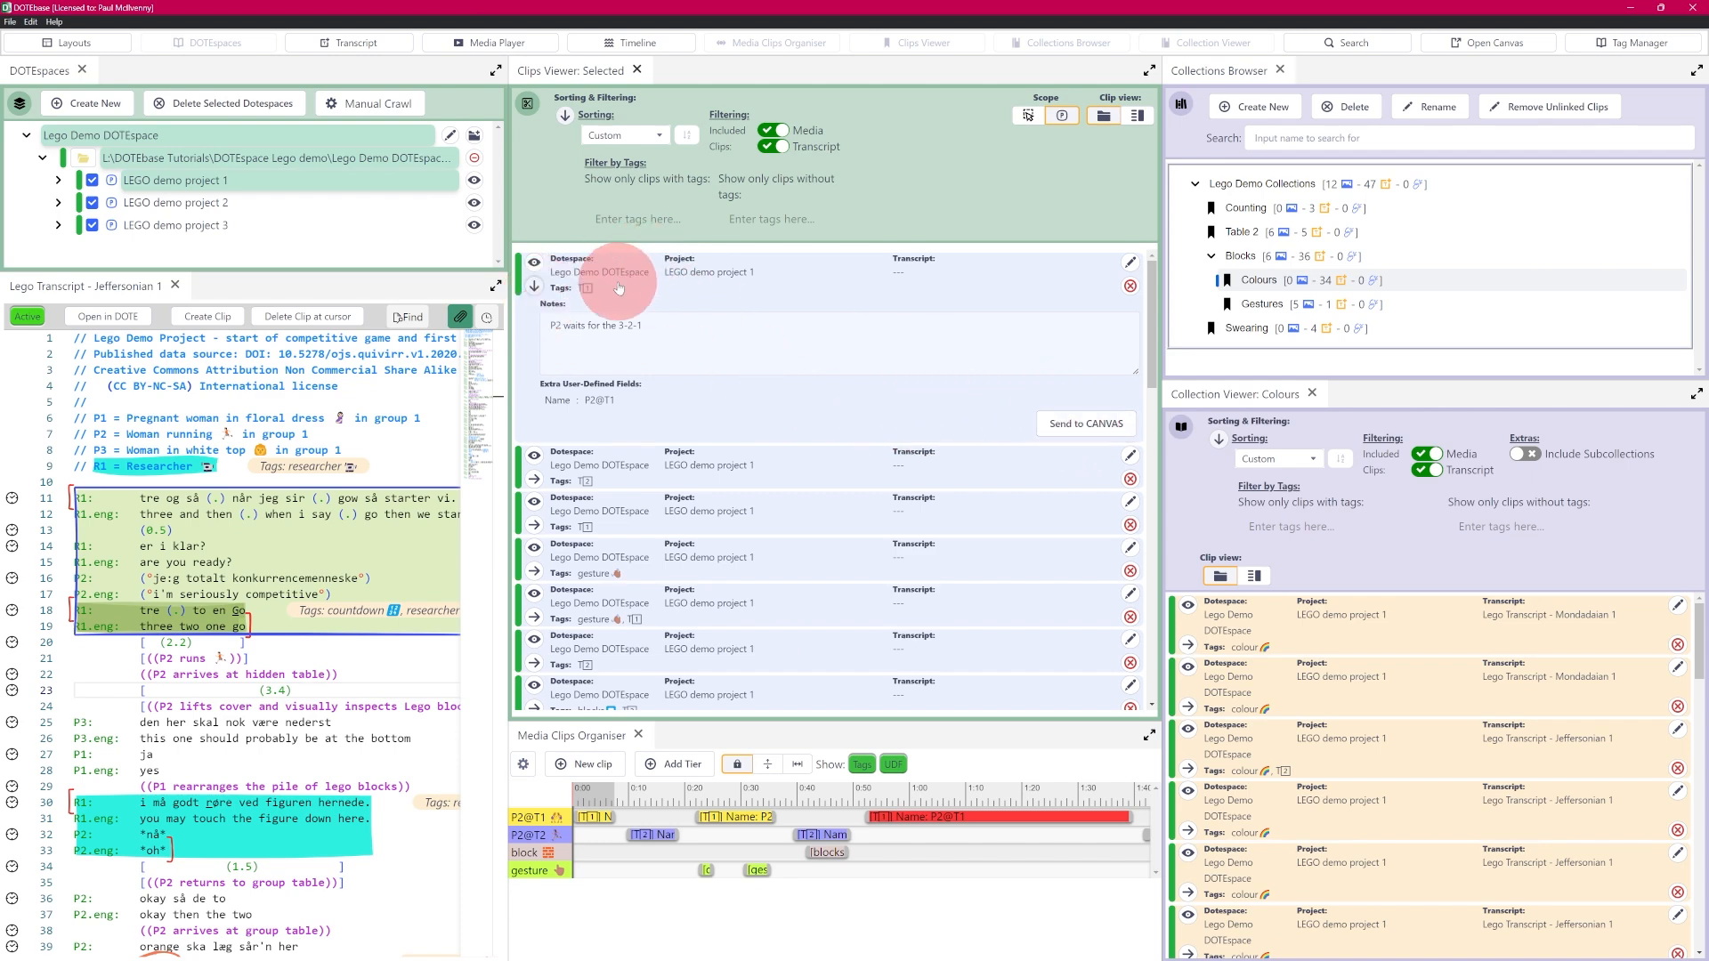
{"action": "left_click", "coordinate": [535, 287]}
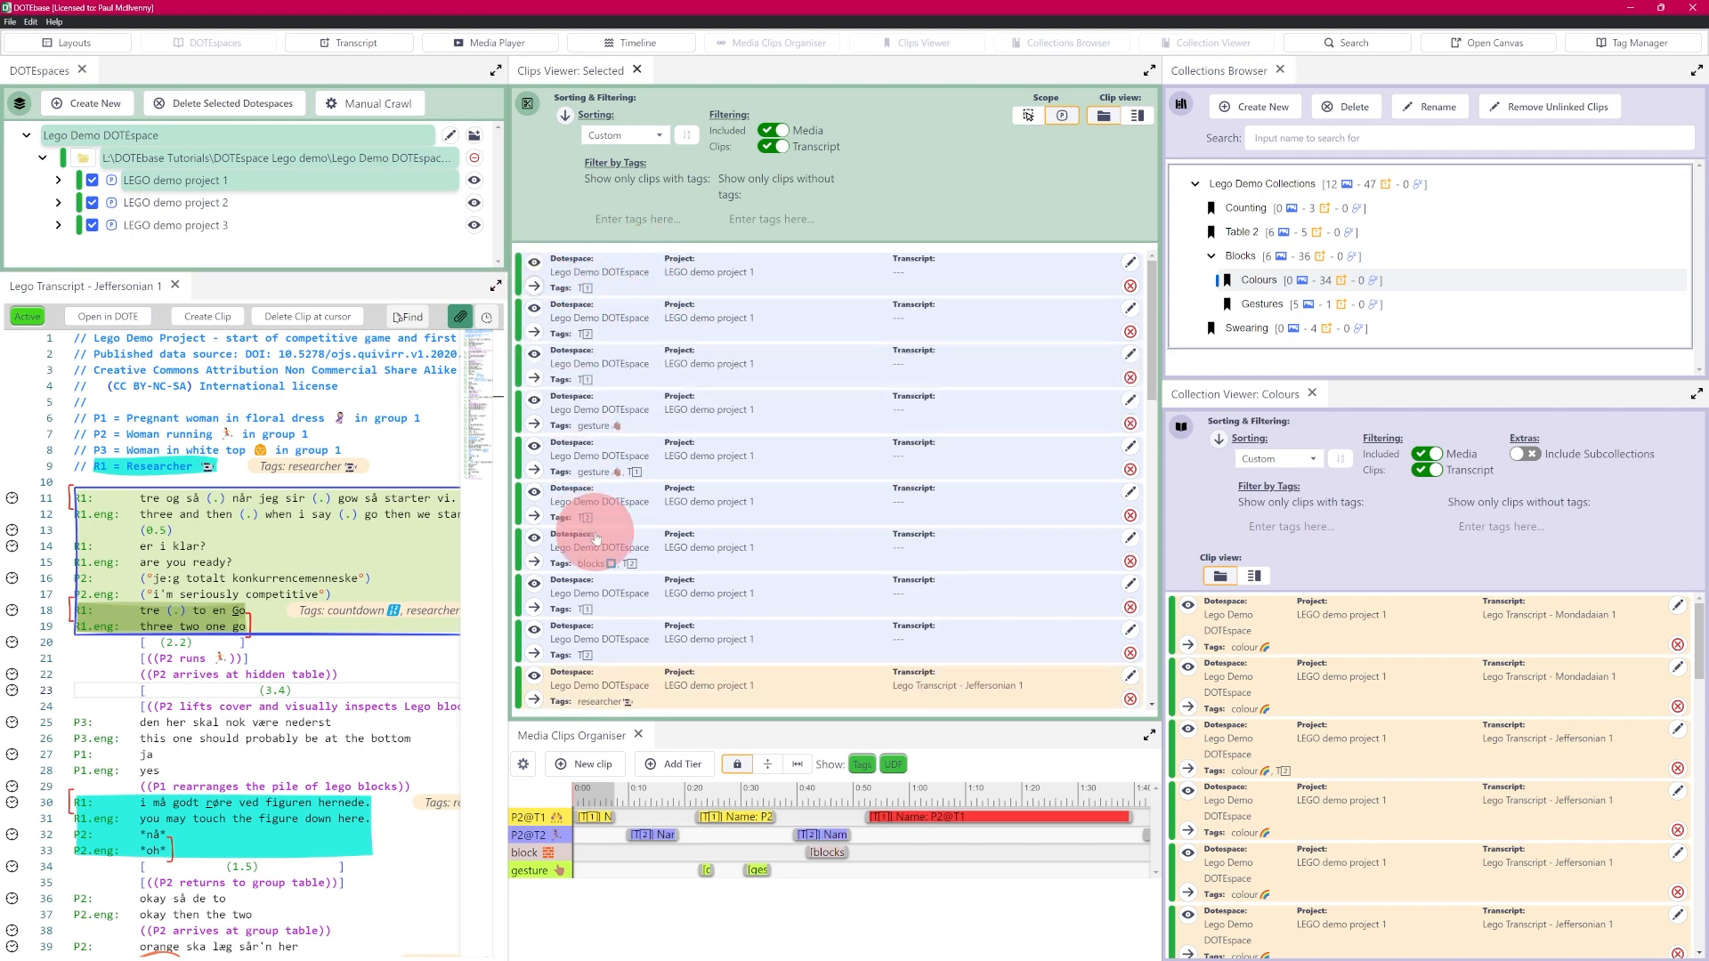
{"action": "left_click", "coordinate": [538, 607]}
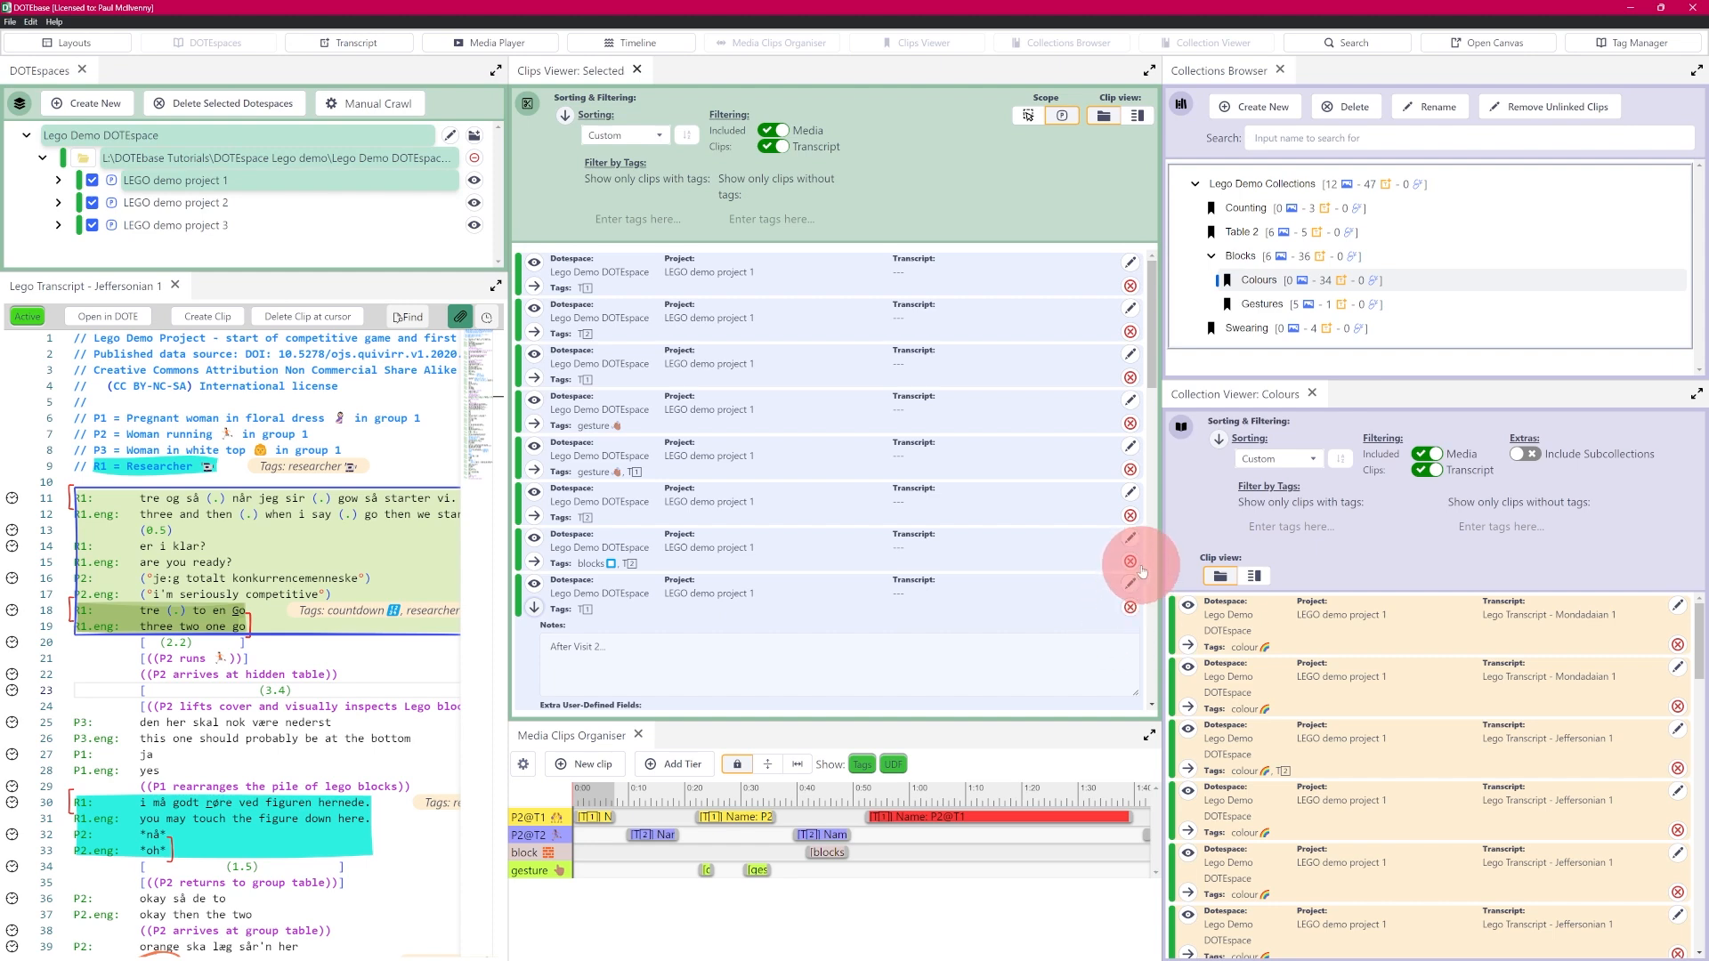
{"action": "left_click_drag", "start_coordinate": [1152, 327], "coordinate": [1151, 394]}
{"action": "left_click", "coordinate": [1088, 497]}
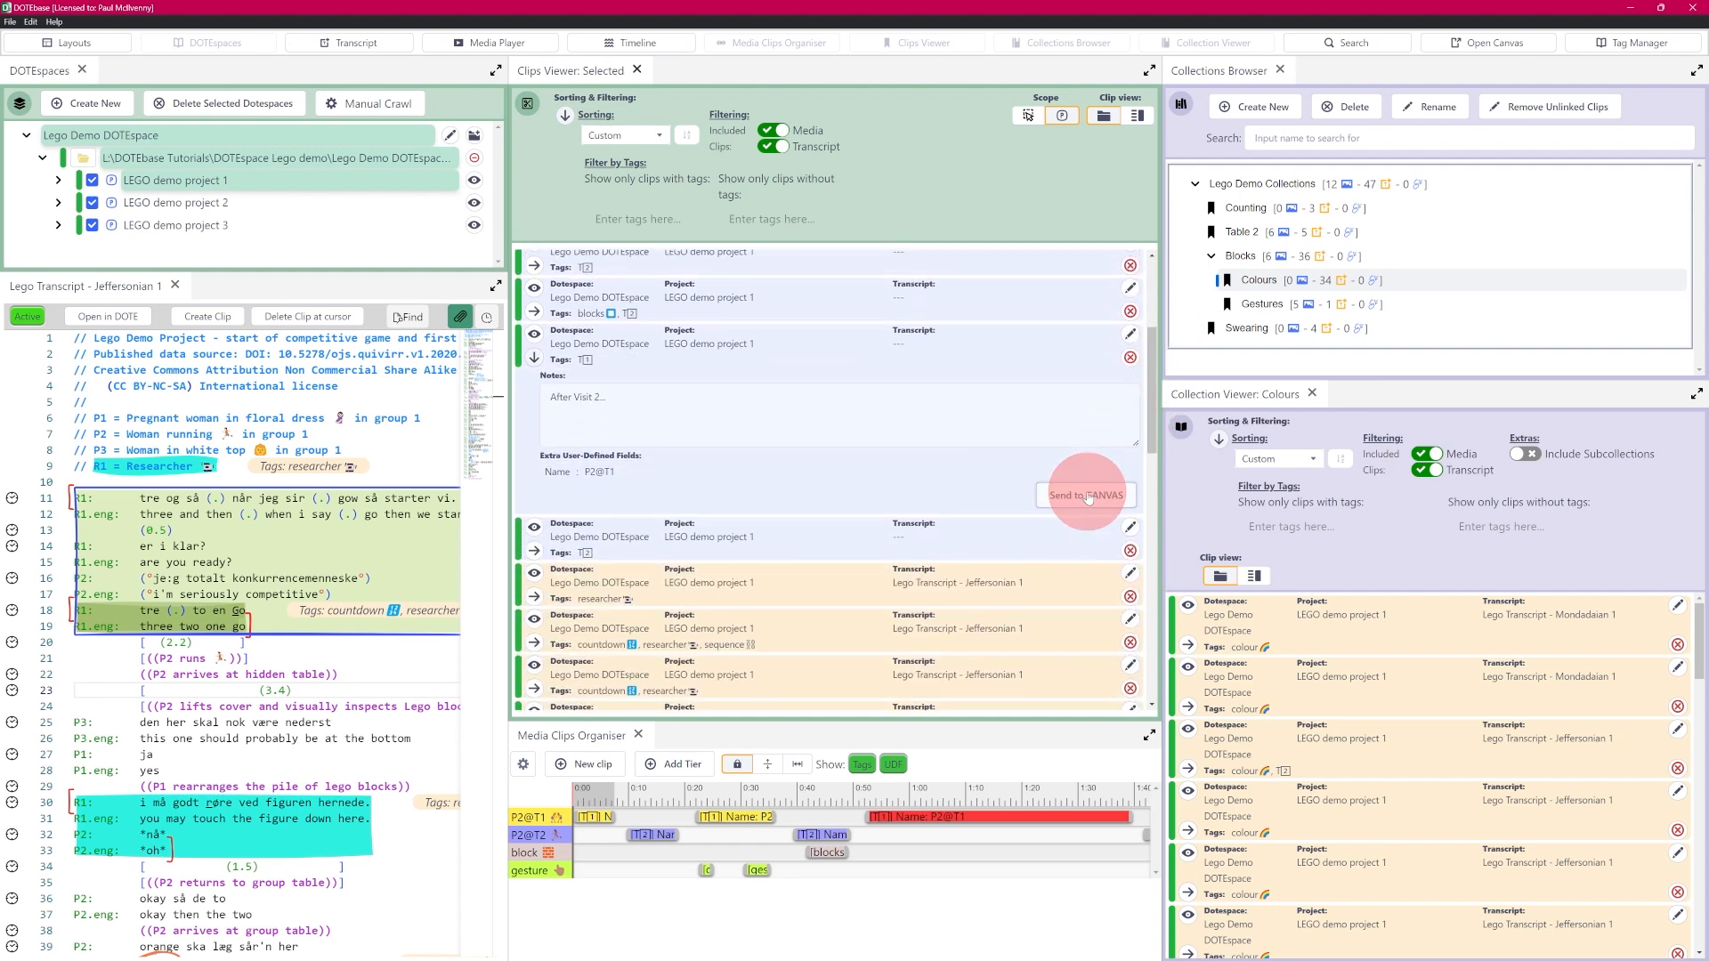
Return to the canvas window, place the sent P2@T1 clip just below the 3-2-1 clip, and dismiss the list of sent clips.
{"action": "key", "text": "alt+Tab"}
{"action": "left_click_drag", "start_coordinate": [1326, 846], "coordinate": [843, 729]}
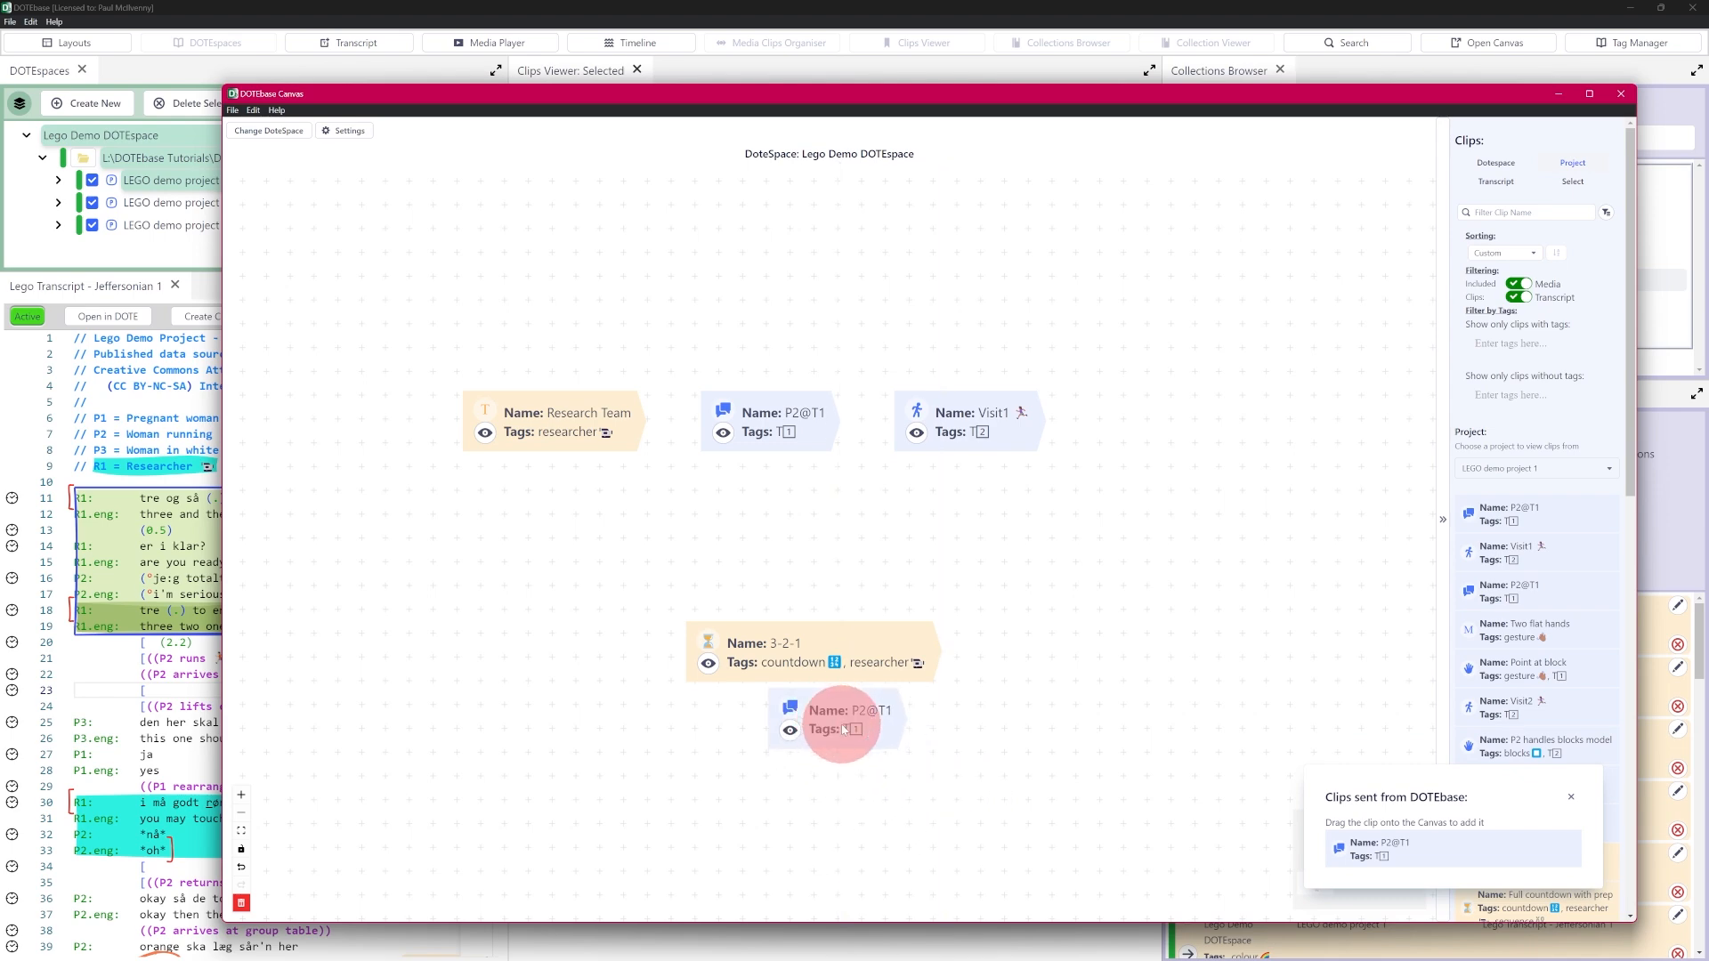
{"action": "left_click", "coordinate": [1571, 796]}
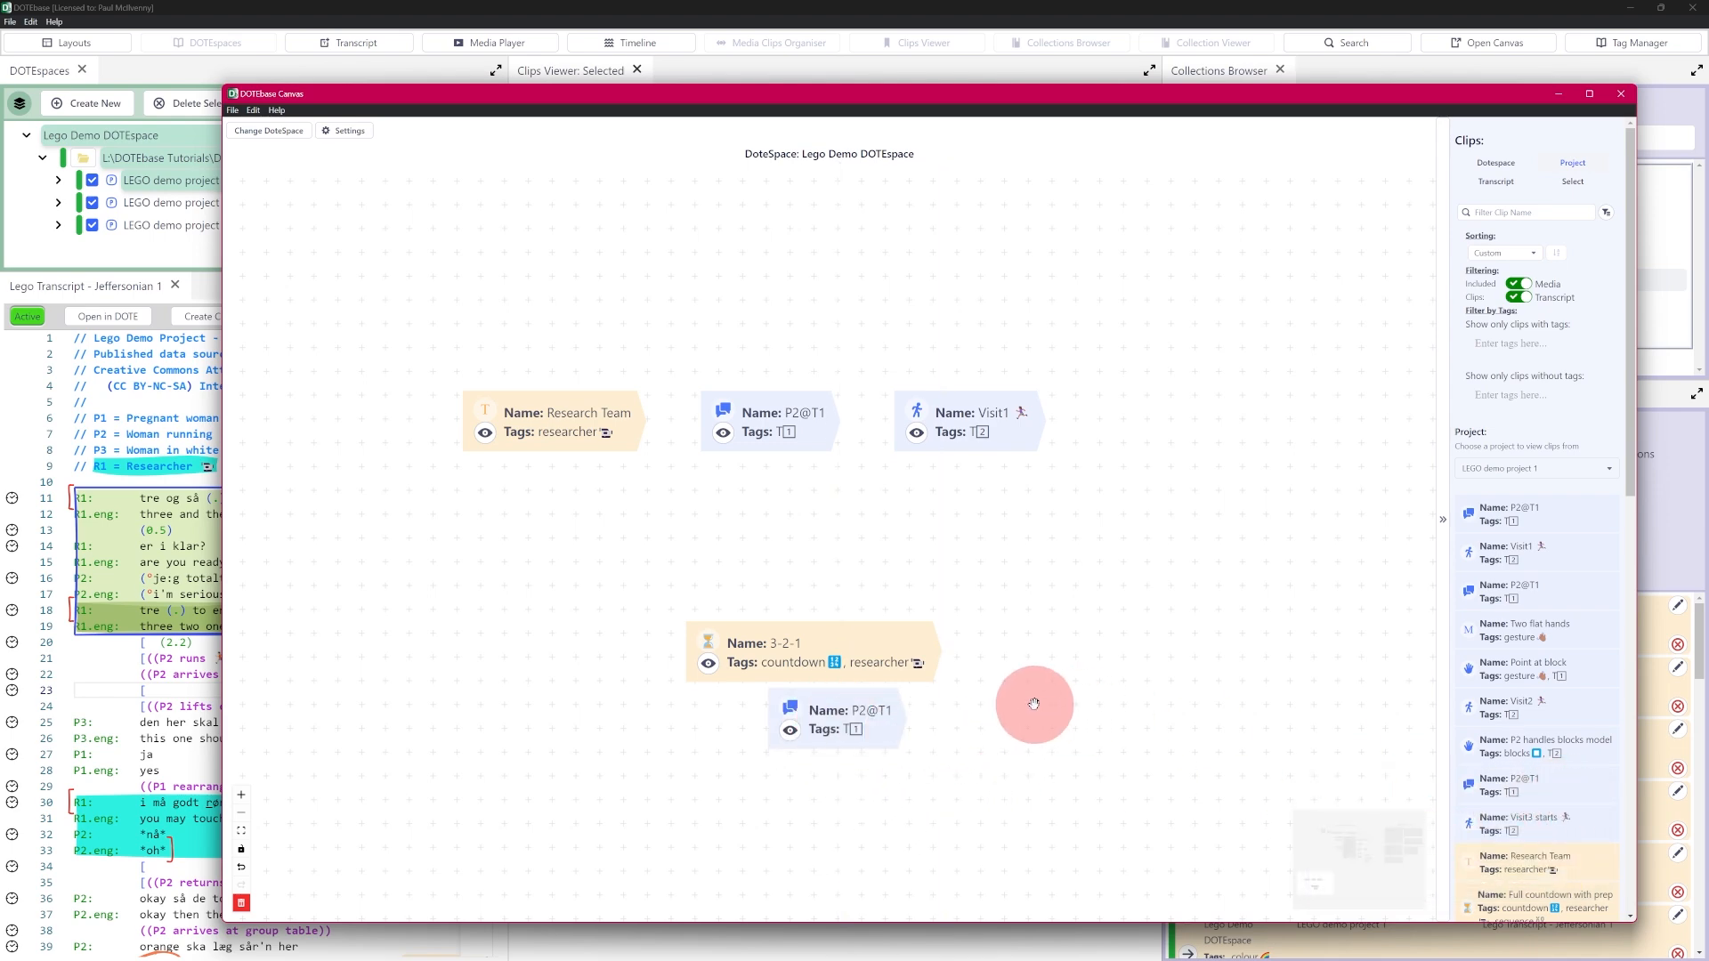
Send the Orange clip from the Colours collection in the main window and place it on the canvas to the right of the 3-2-1 clip.
{"action": "key", "text": "alt+Tab"}
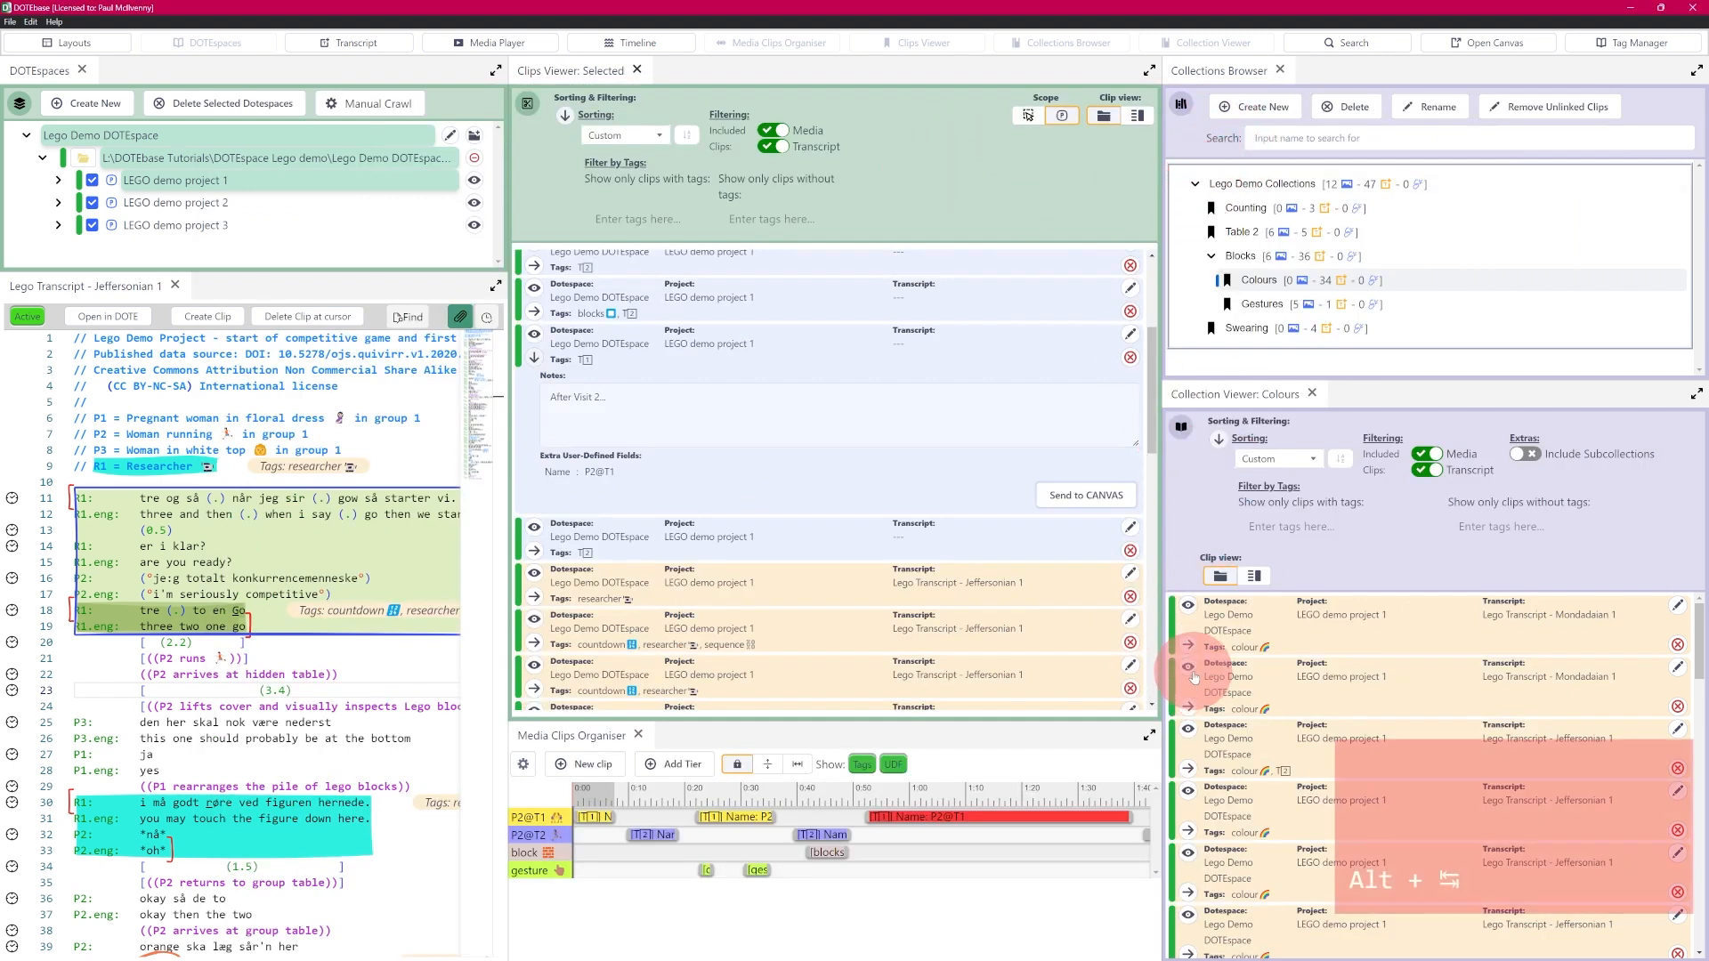
{"action": "left_click", "coordinate": [1190, 646]}
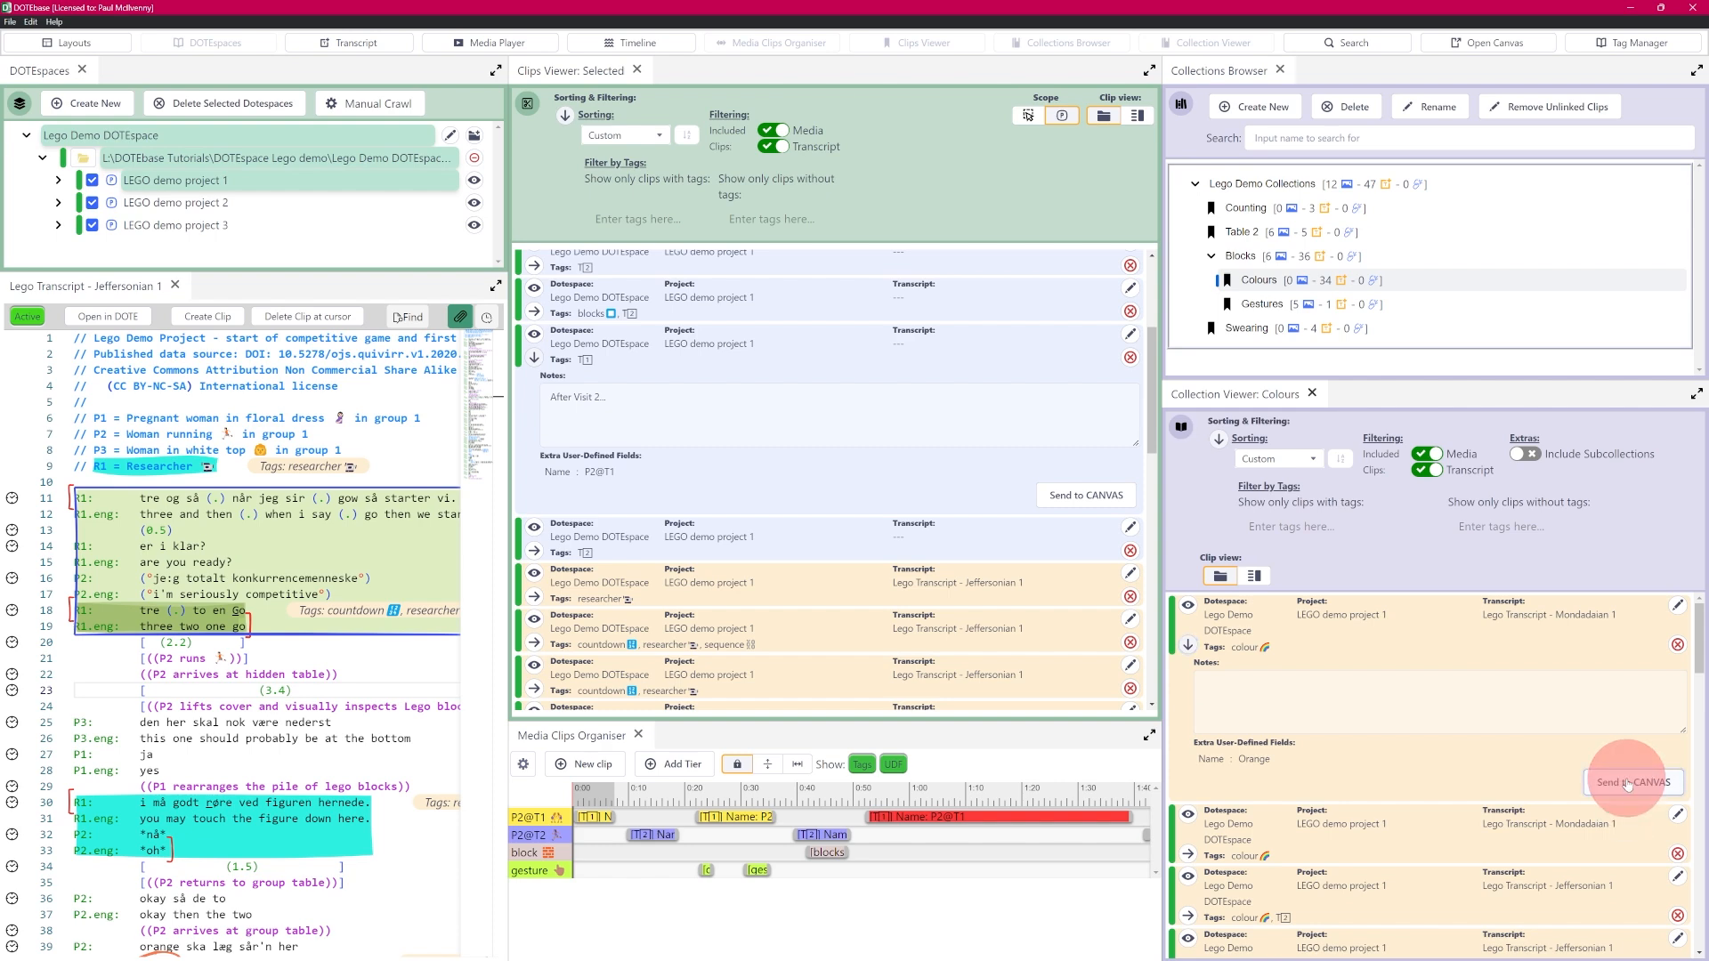
{"action": "left_click", "coordinate": [1628, 783]}
{"action": "key", "text": "alt+Tab"}
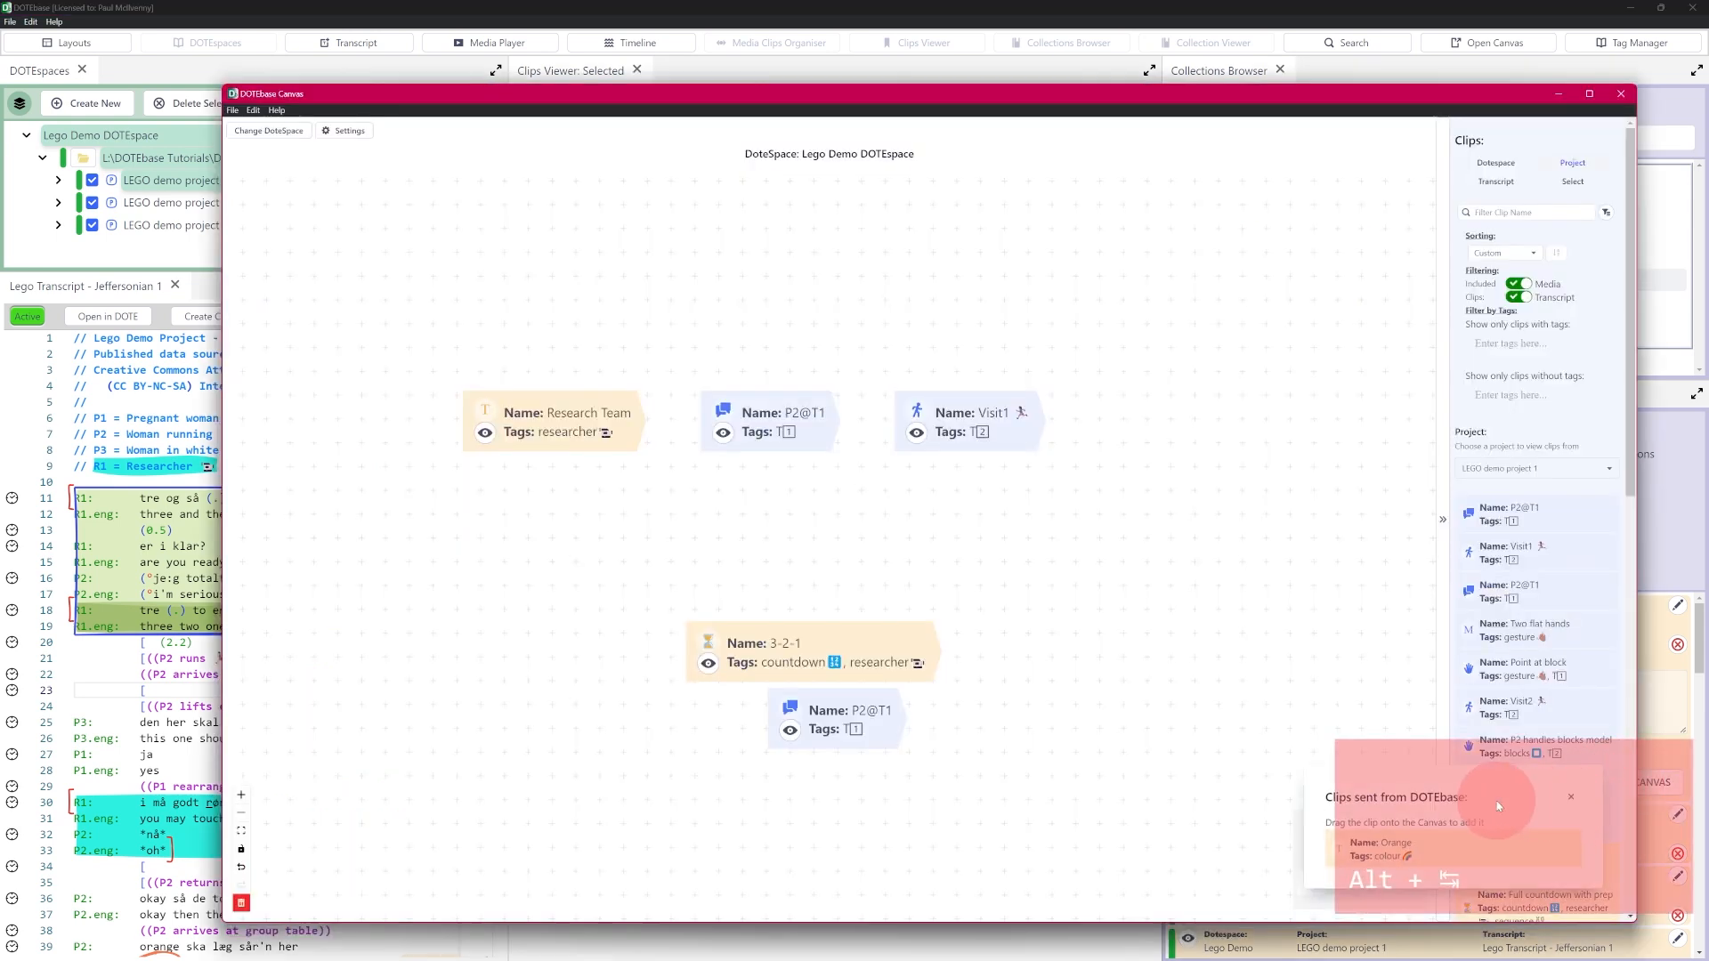
{"action": "left_click_drag", "start_coordinate": [1237, 743], "coordinate": [1122, 563]}
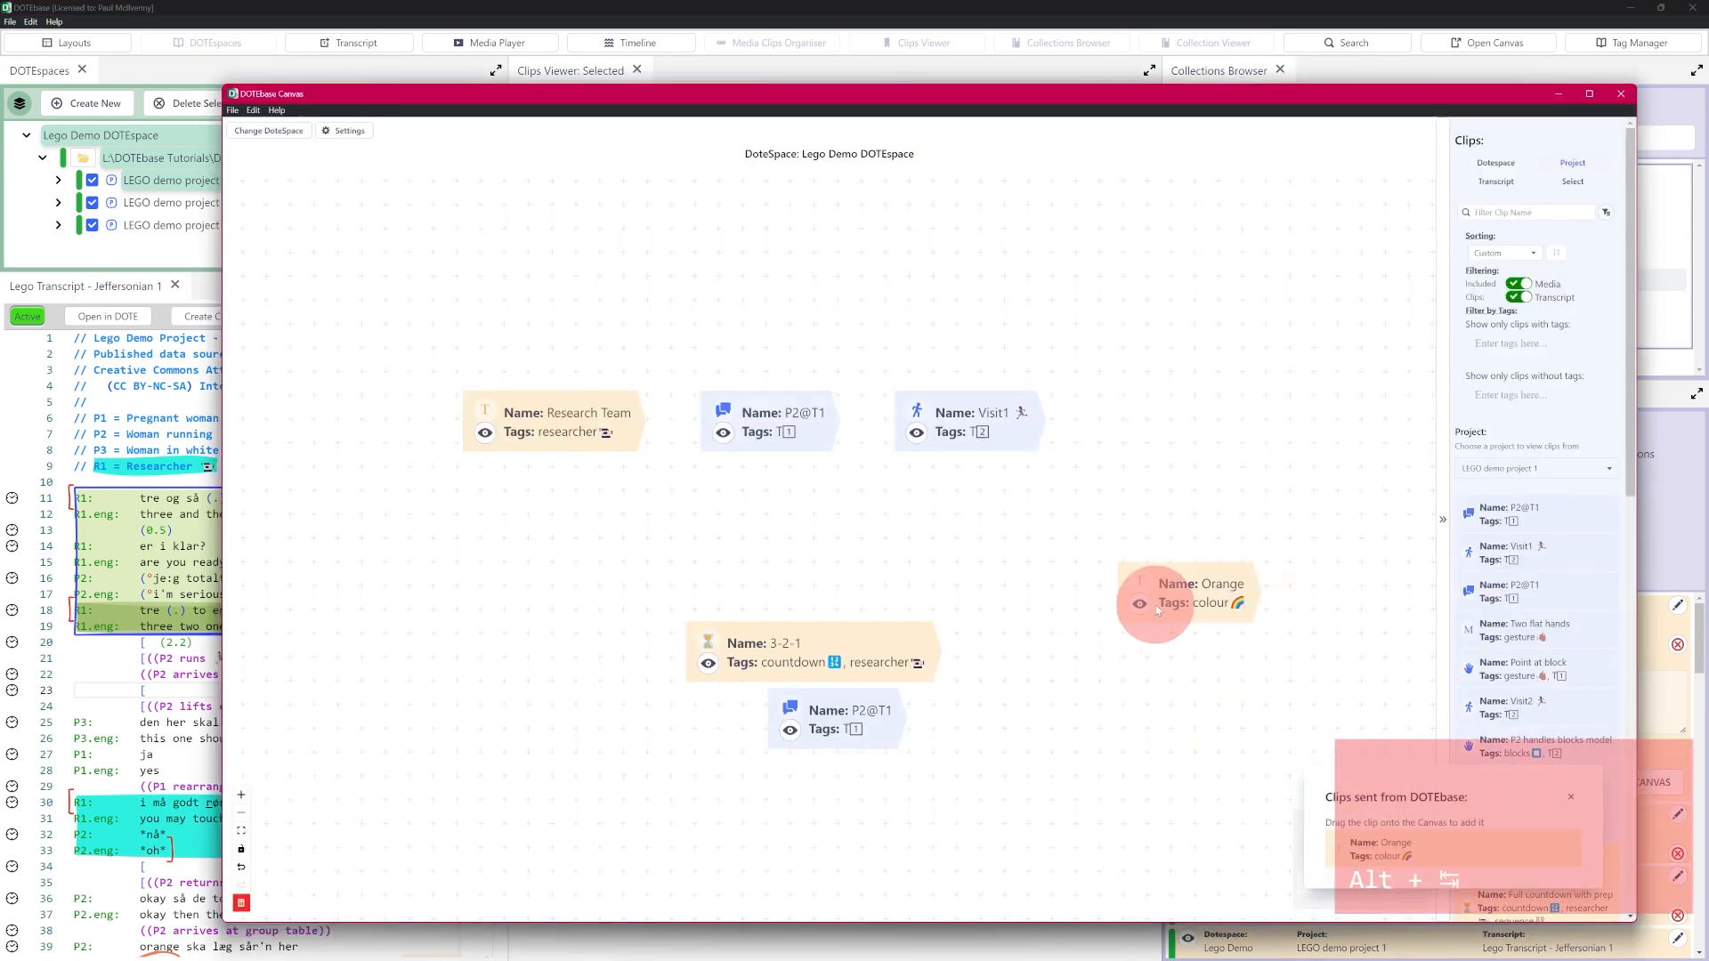
Send the long red P2@T1 clip from the Media Clips Organiser and place it on the canvas below the Orange clip.
{"action": "key", "text": "alt+Tab"}
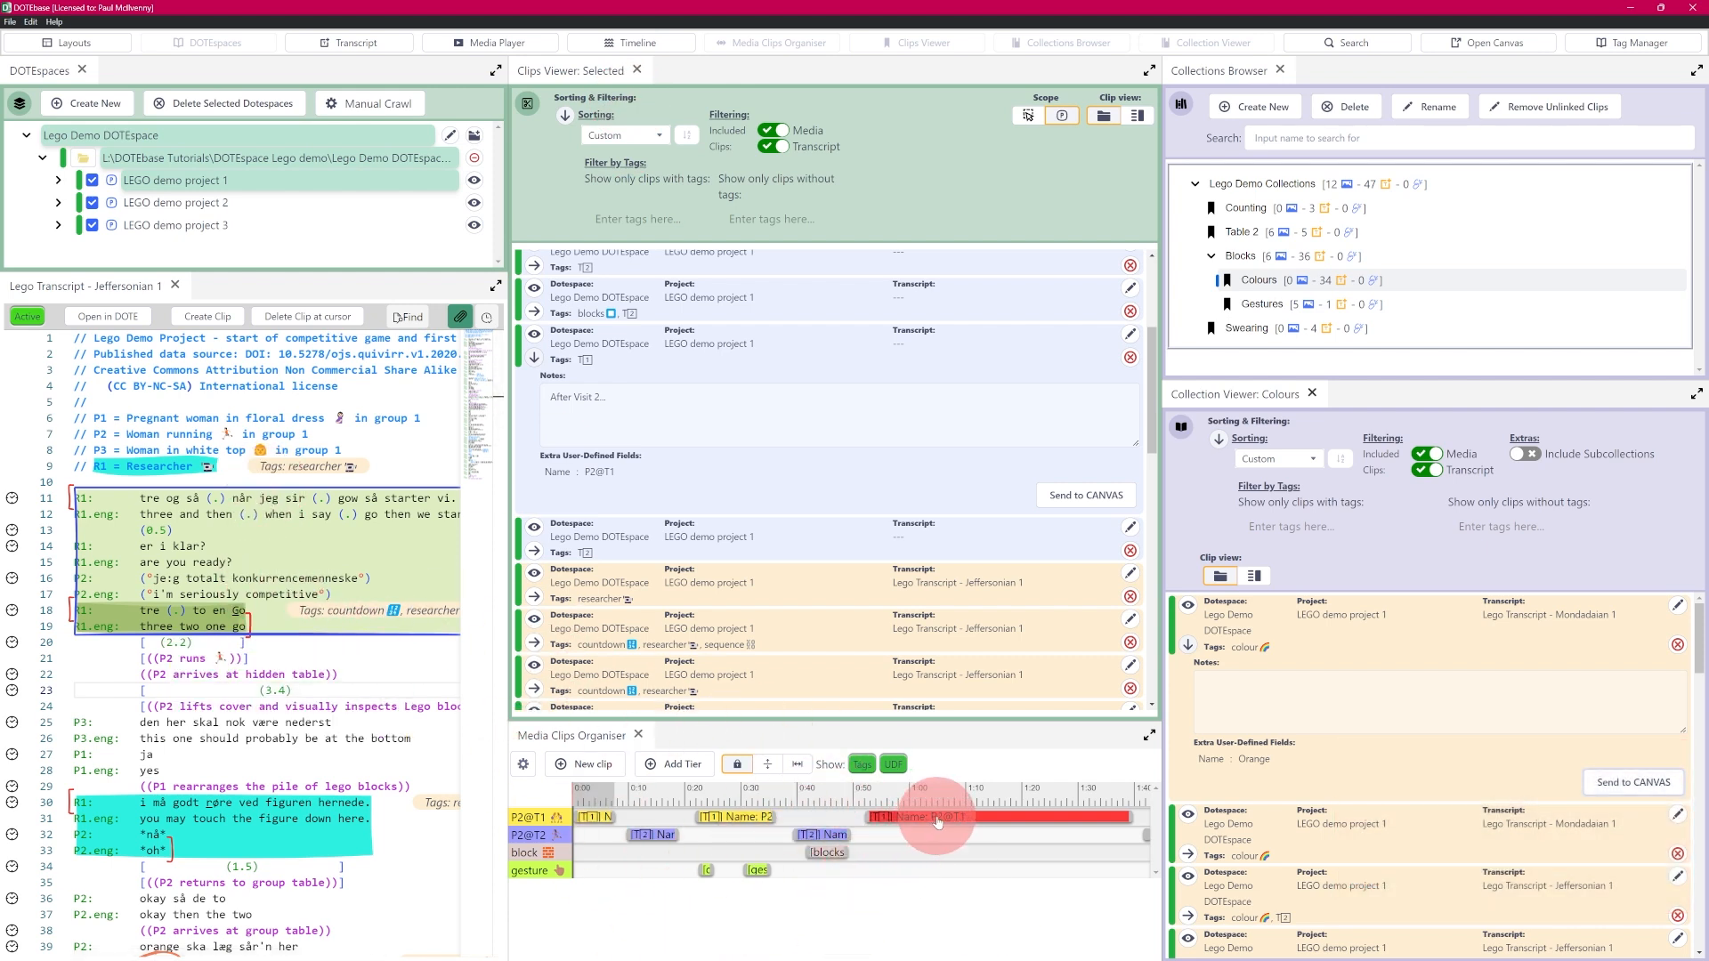
{"action": "right_click", "coordinate": [938, 821]}
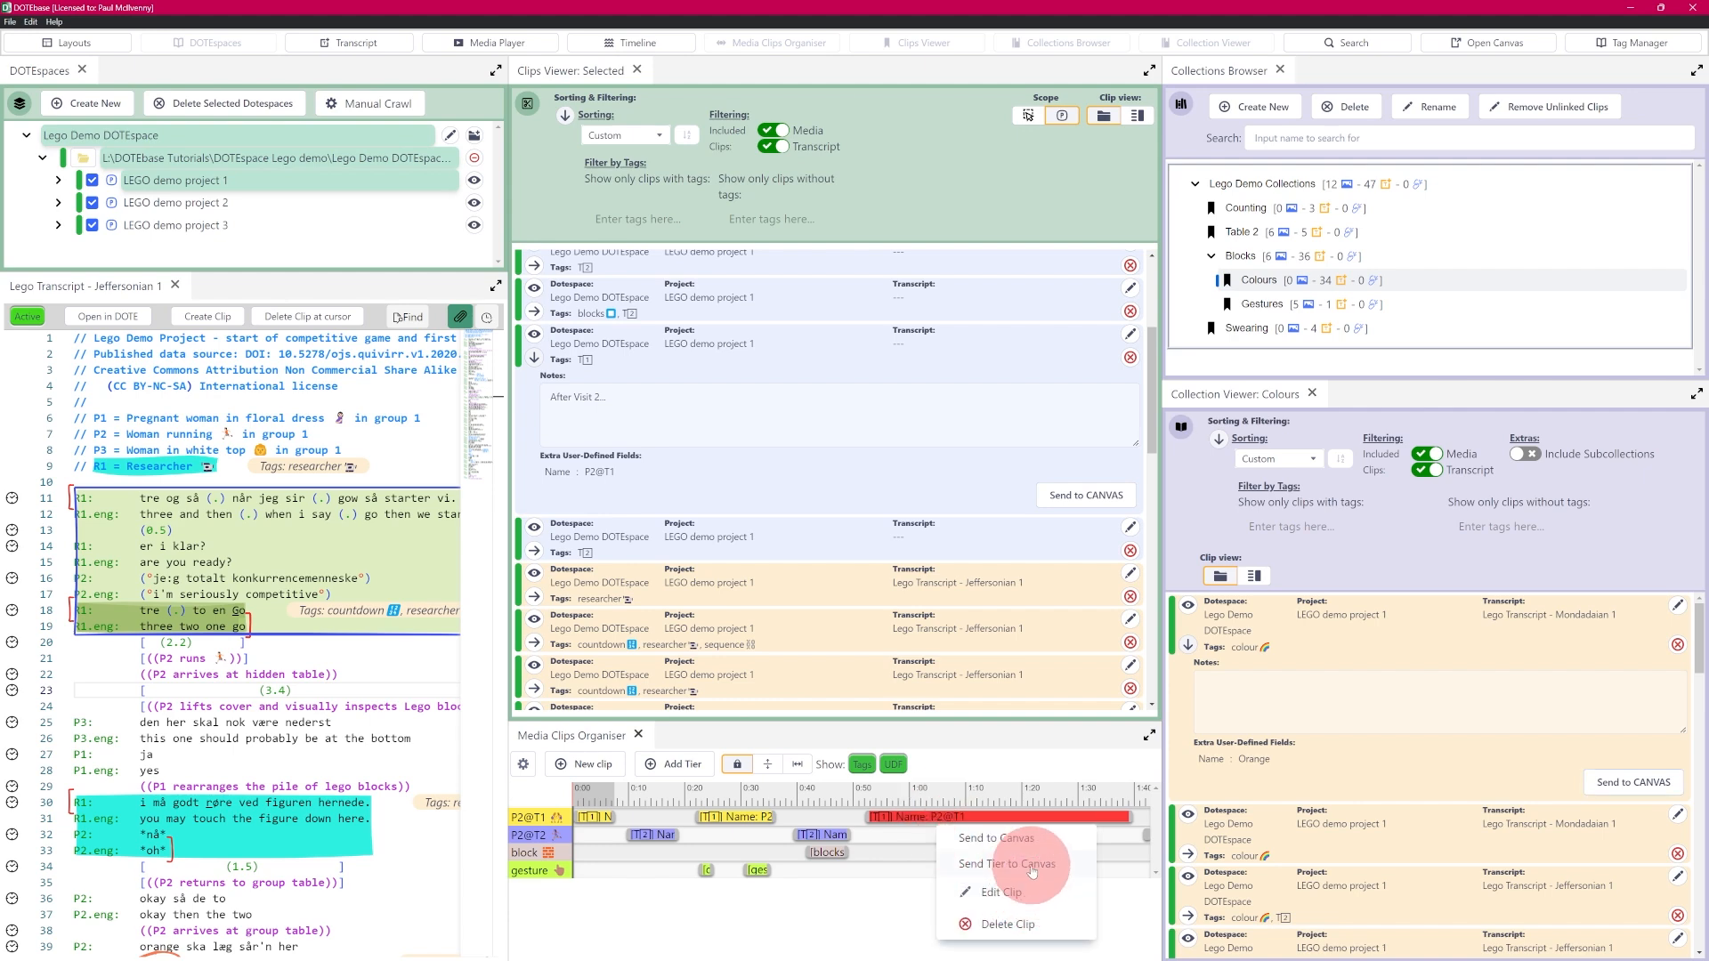
{"action": "left_click", "coordinate": [1015, 842]}
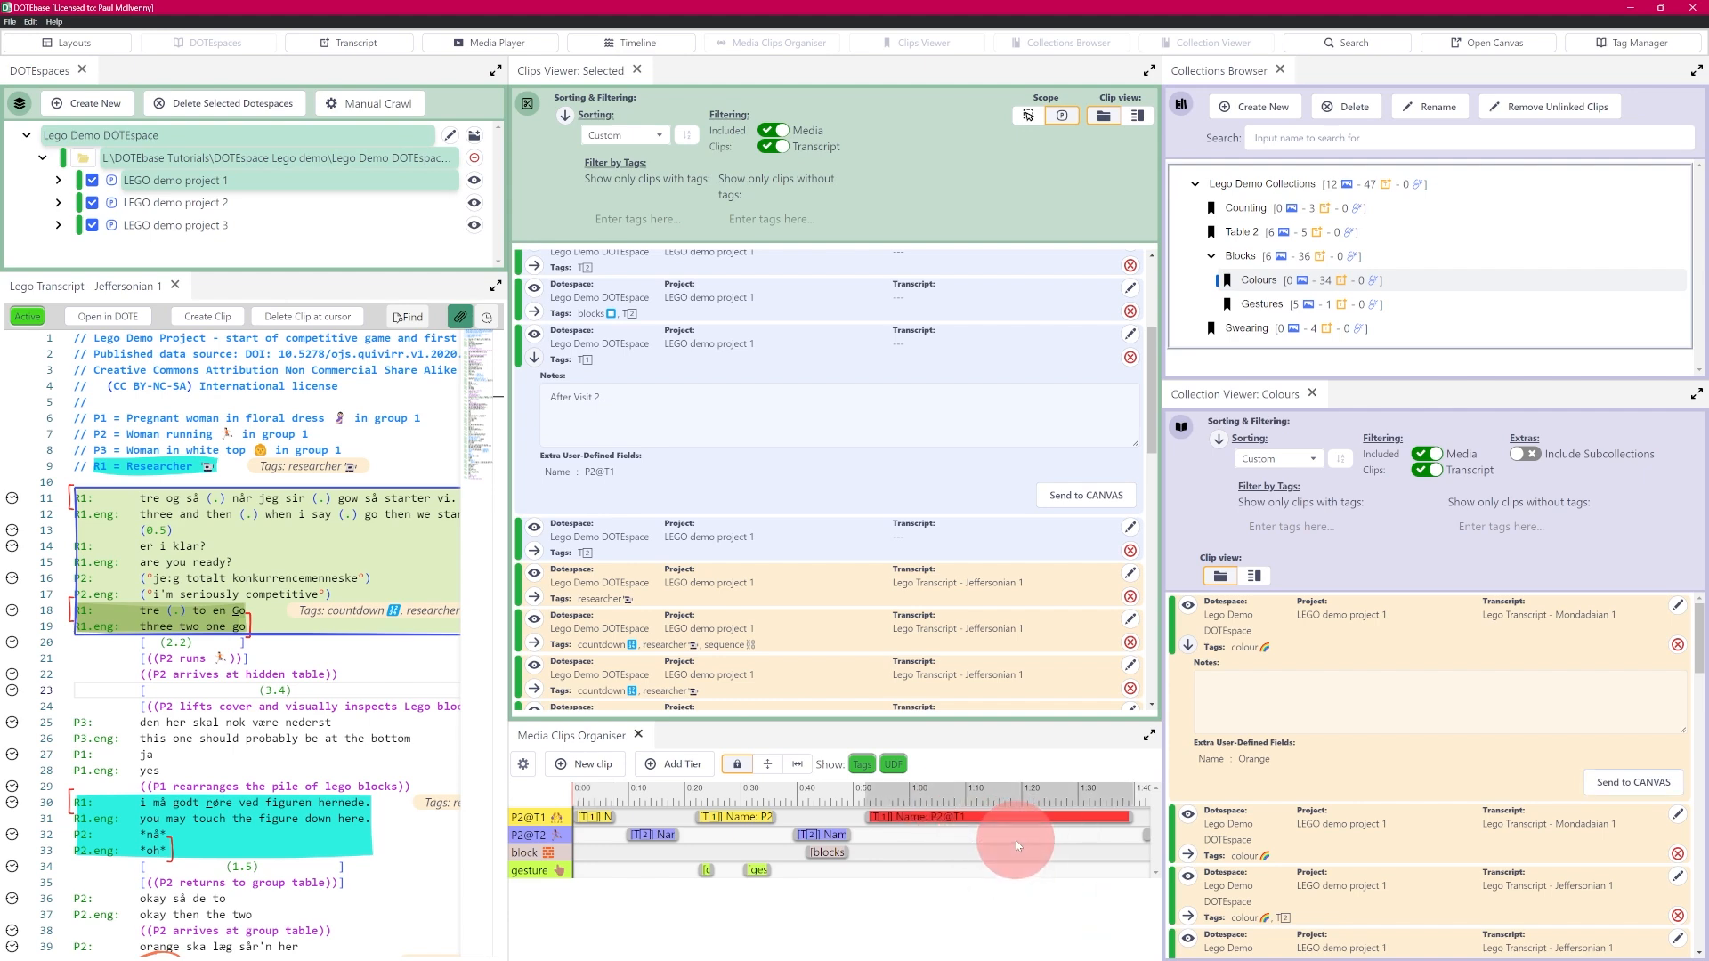
{"action": "key", "text": "alt+Tab"}
{"action": "left_click_drag", "start_coordinate": [1426, 842], "coordinate": [1092, 801]}
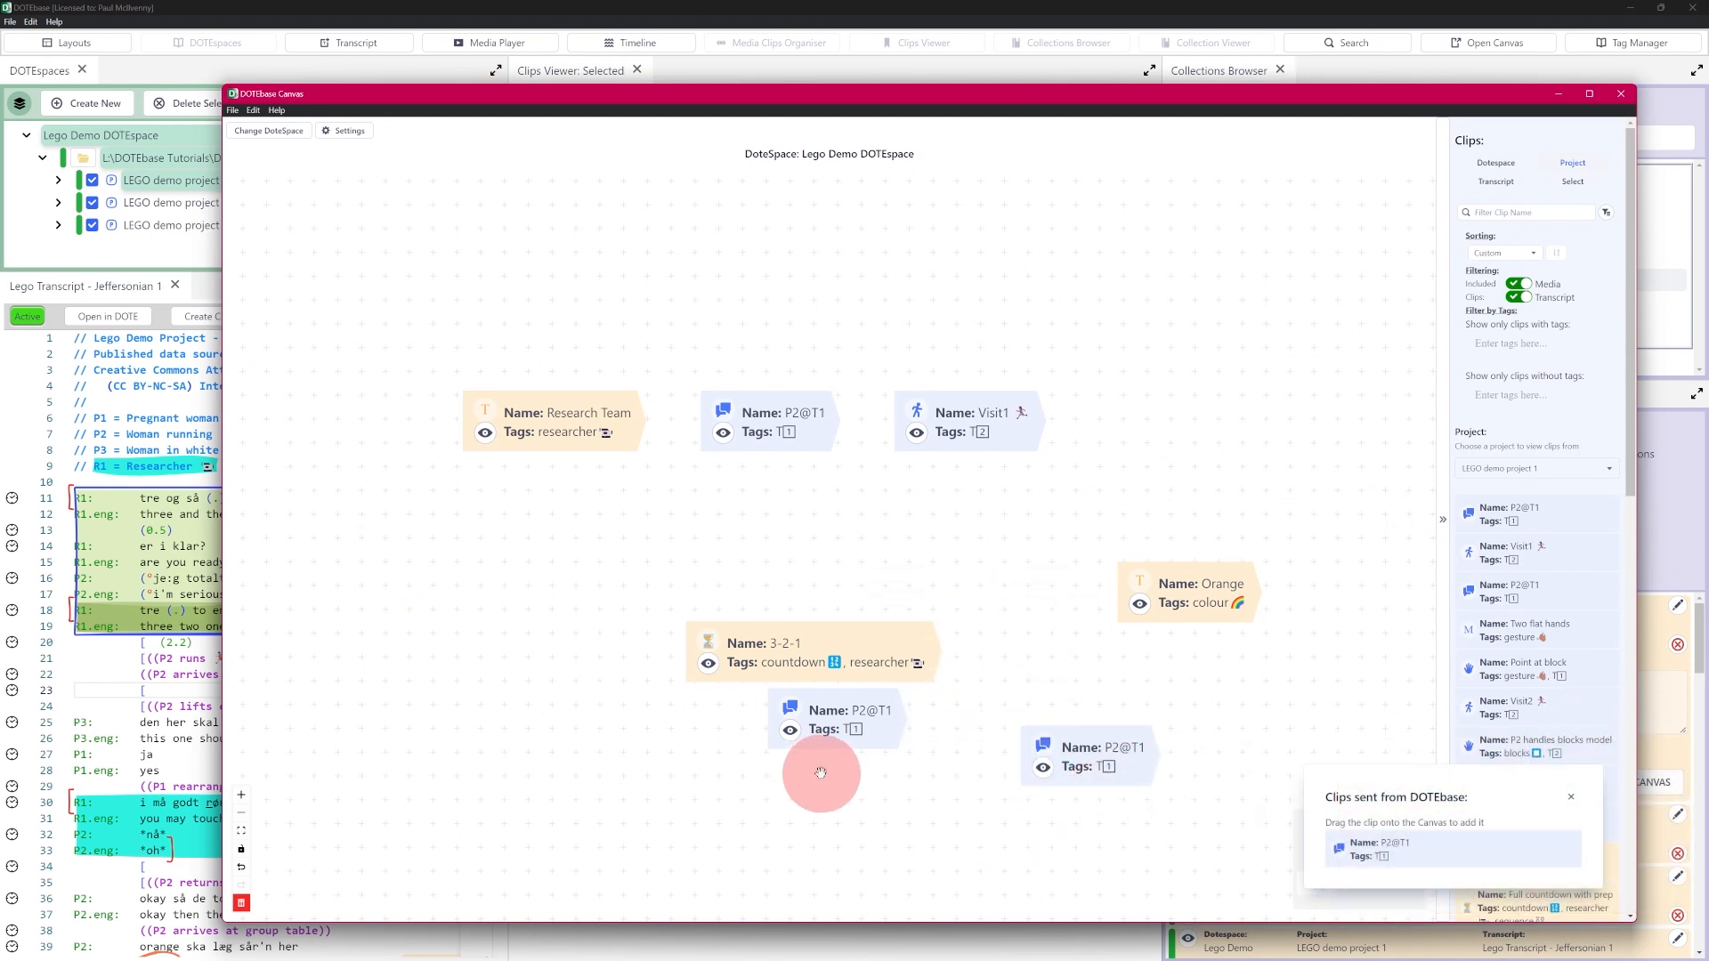
Send the whole P2@T1 tier from the Media Clips Organiser to the canvas and return to the canvas window.
{"action": "key", "text": "alt+Tab"}
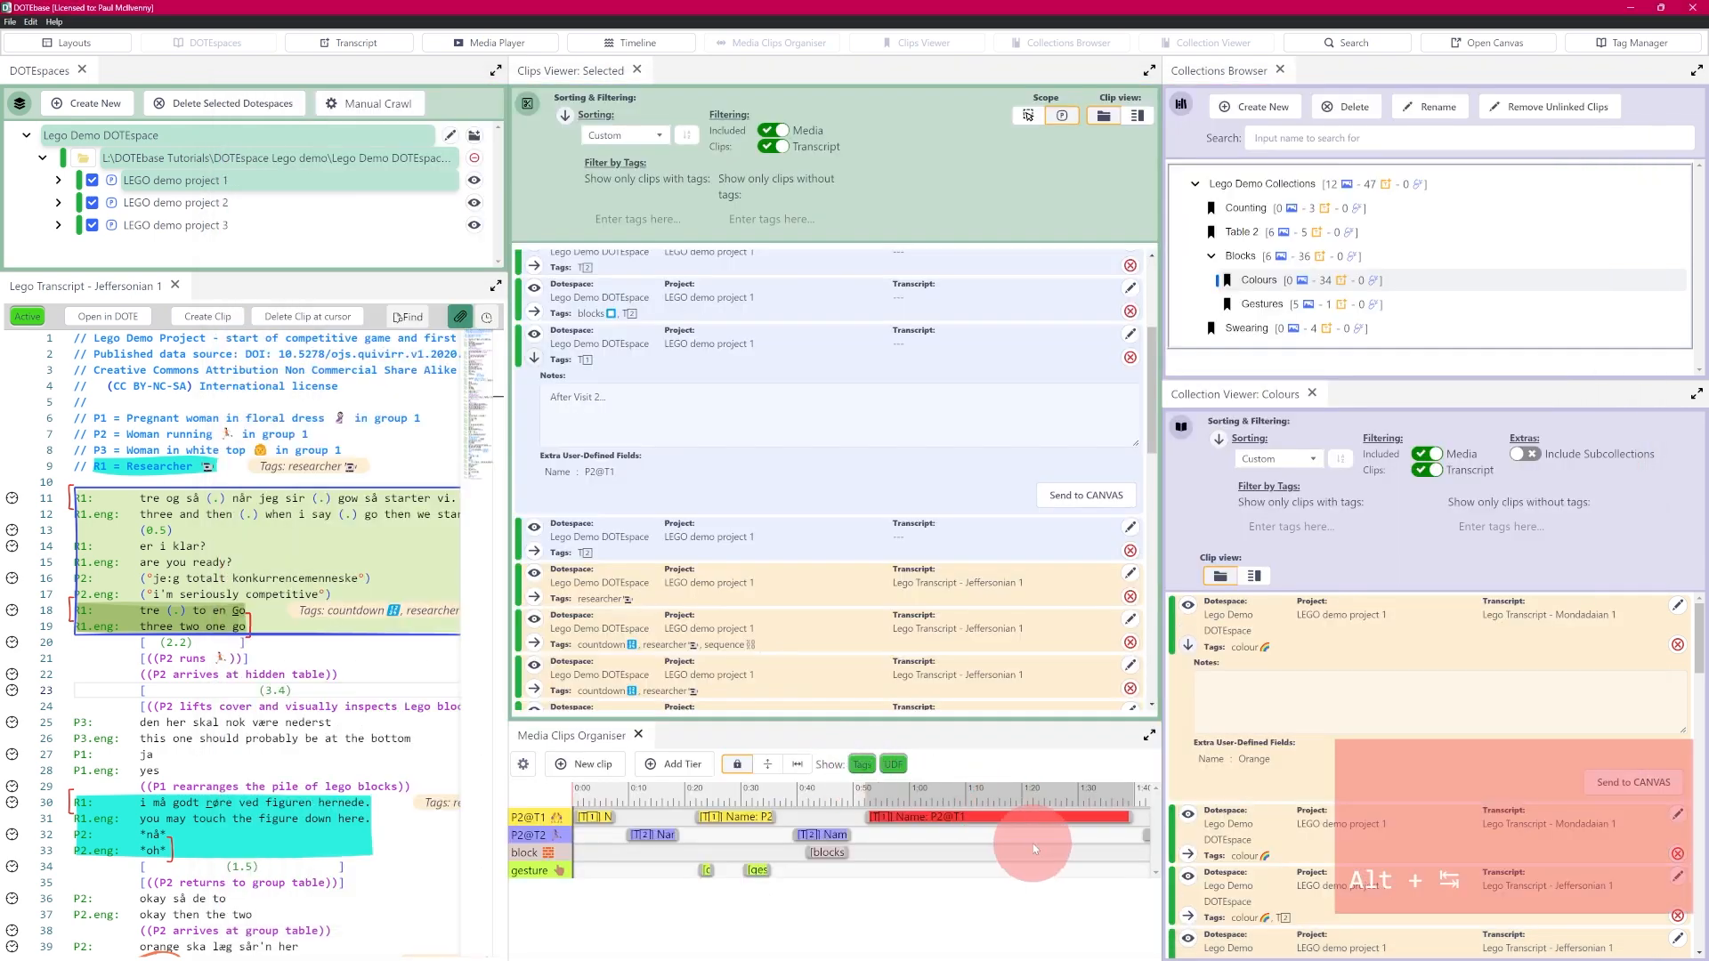
{"action": "right_click", "coordinate": [761, 819]}
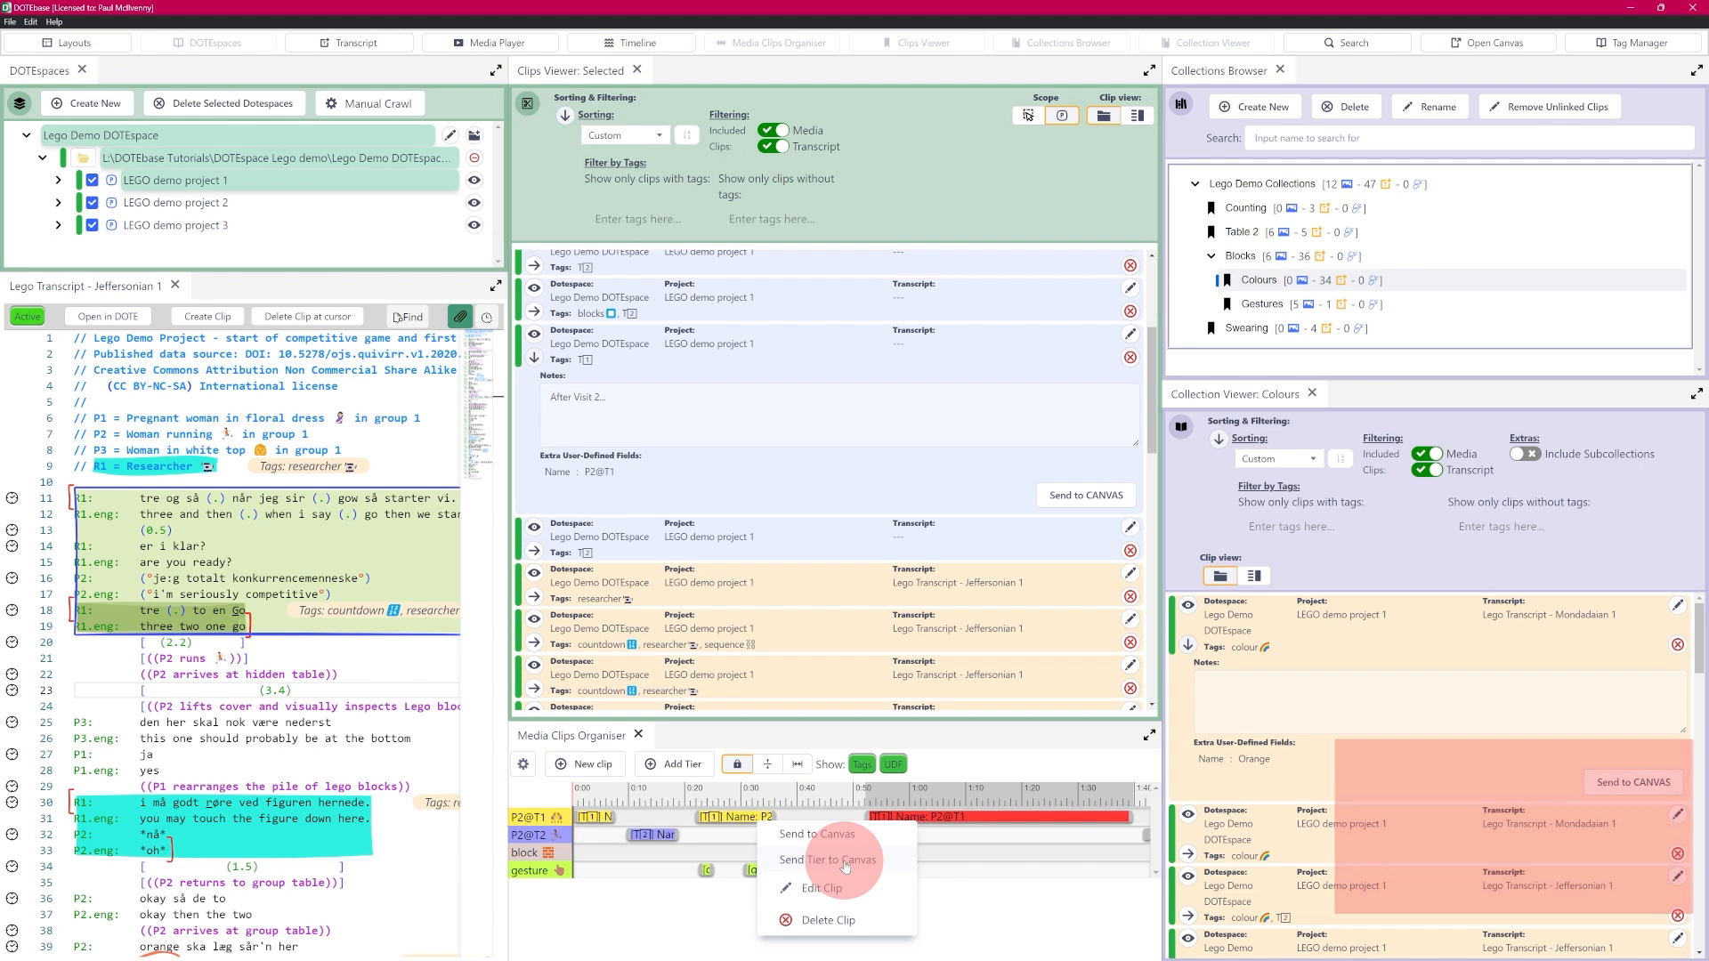
{"action": "left_click", "coordinate": [845, 861]}
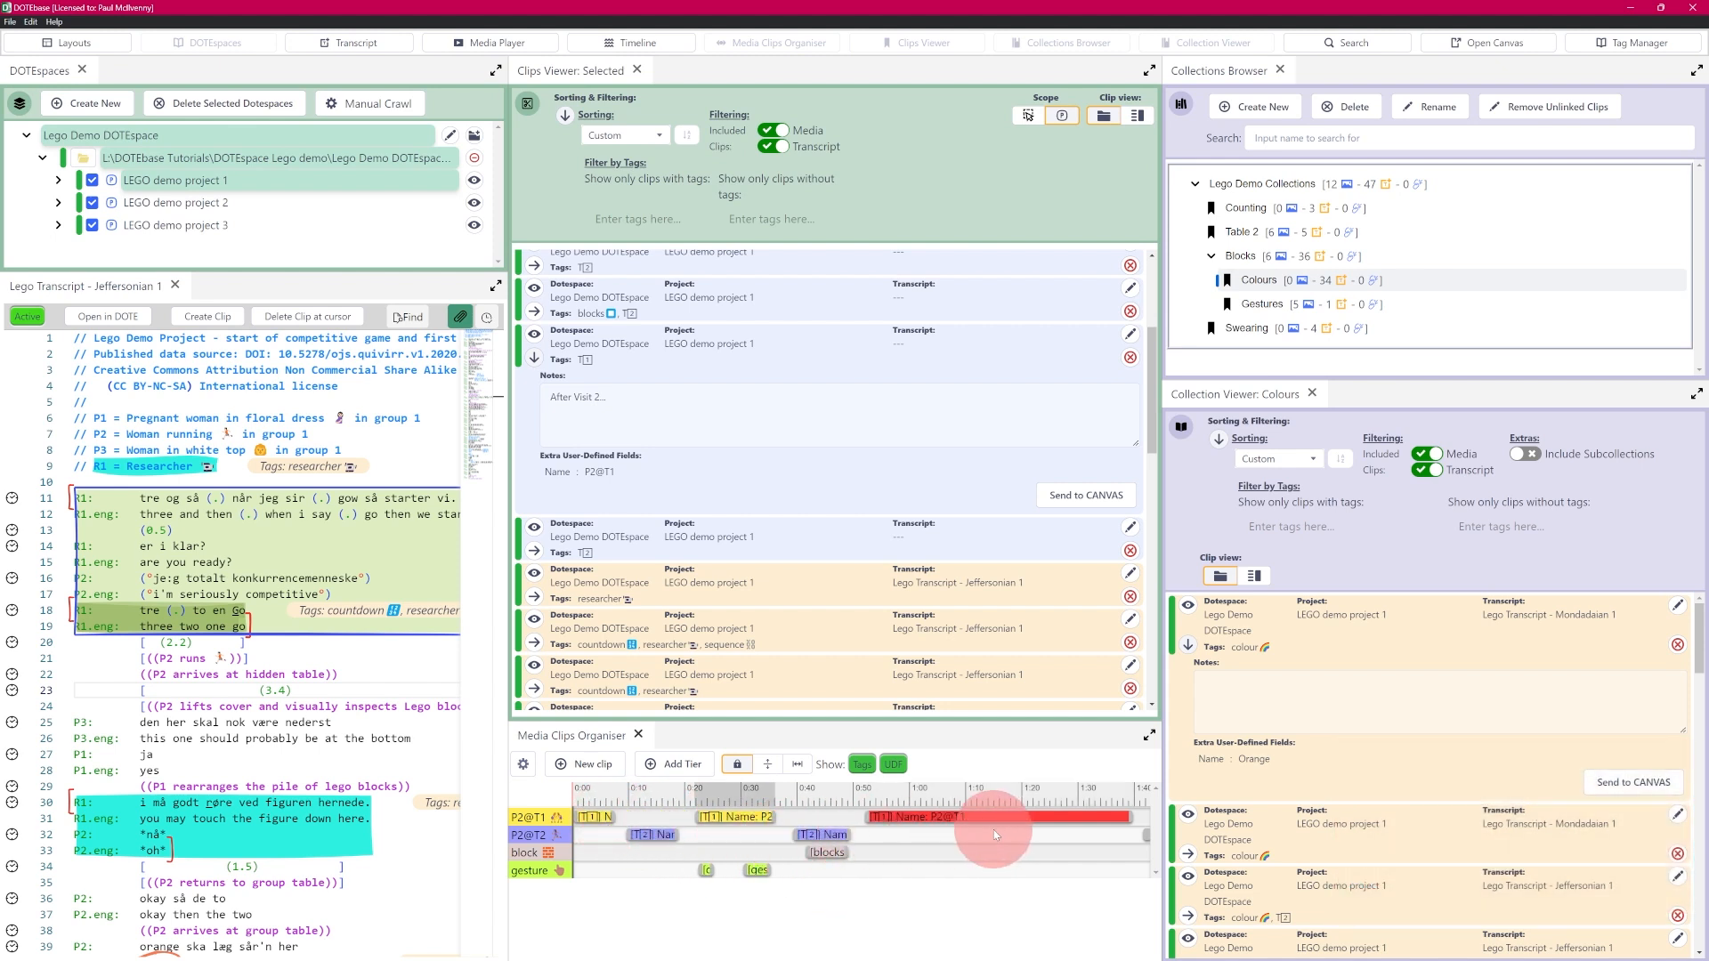
{"action": "key", "text": "alt+Tab"}
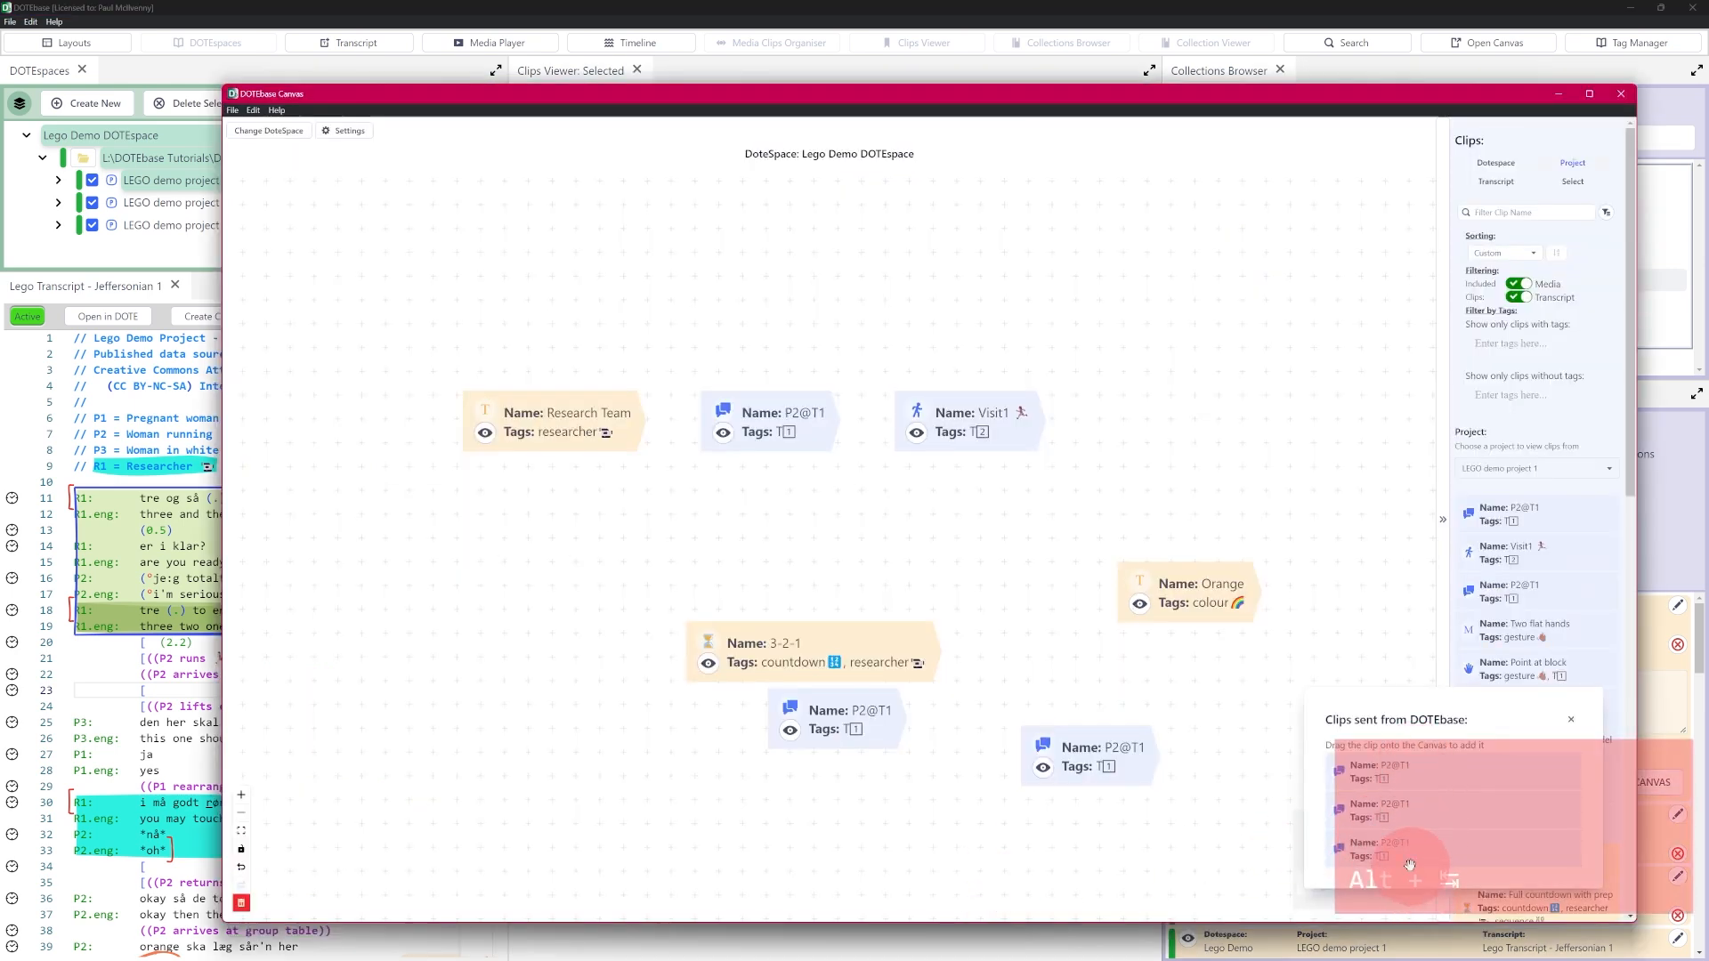
{"action": "key", "text": "alt+Tab"}
{"action": "key", "text": "alt+Tab"}
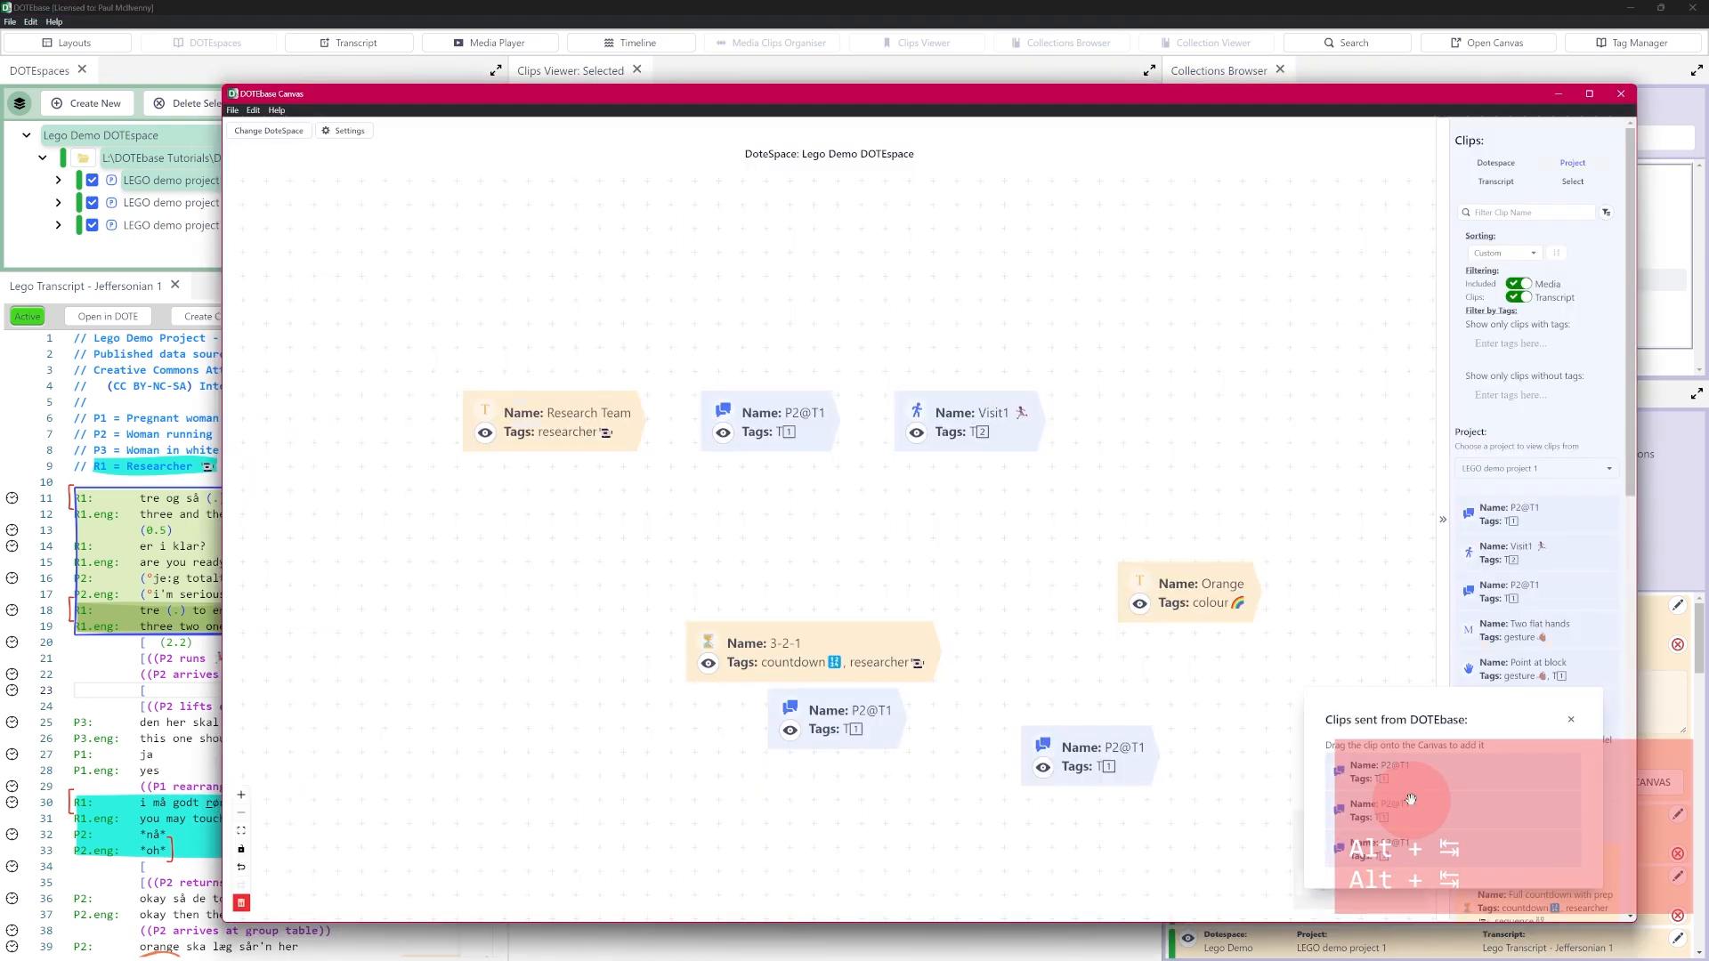
Place the three sent P2@T1 tier clips around the lower part of the canvas and dismiss the list of sent clips.
{"action": "left_click_drag", "start_coordinate": [1411, 806], "coordinate": [615, 748]}
{"action": "left_click_drag", "start_coordinate": [1451, 806], "coordinate": [748, 828]}
{"action": "left_click_drag", "start_coordinate": [1412, 855], "coordinate": [988, 850]}
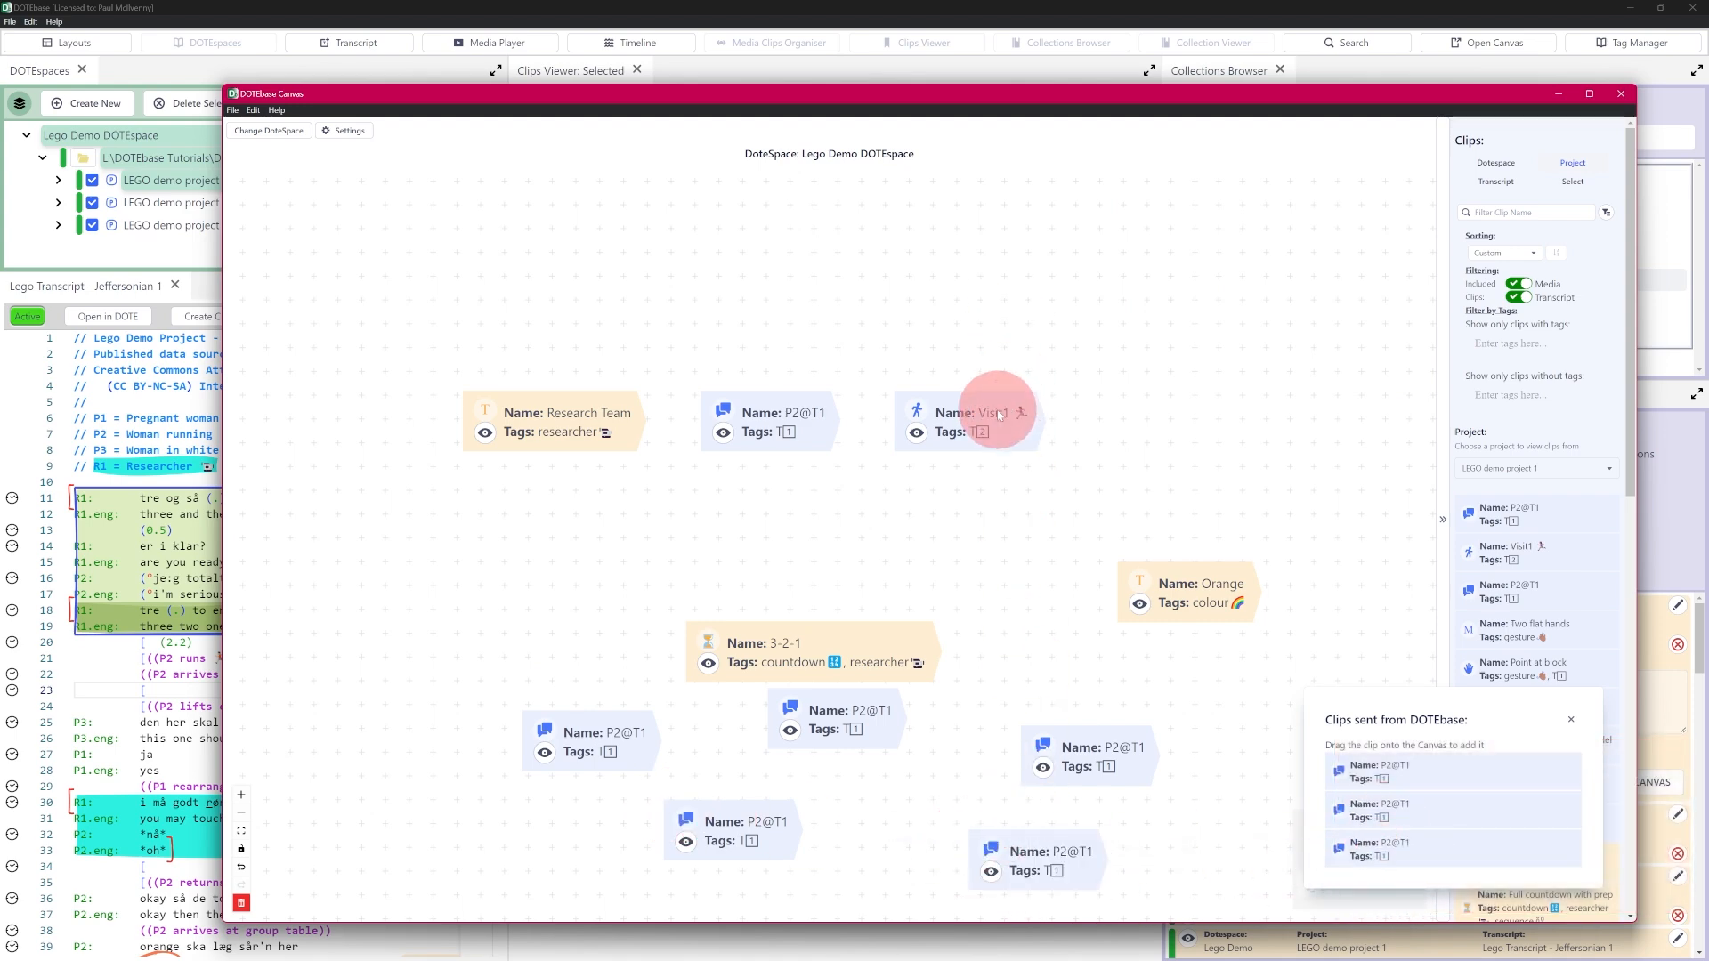
{"action": "left_click", "coordinate": [1572, 723]}
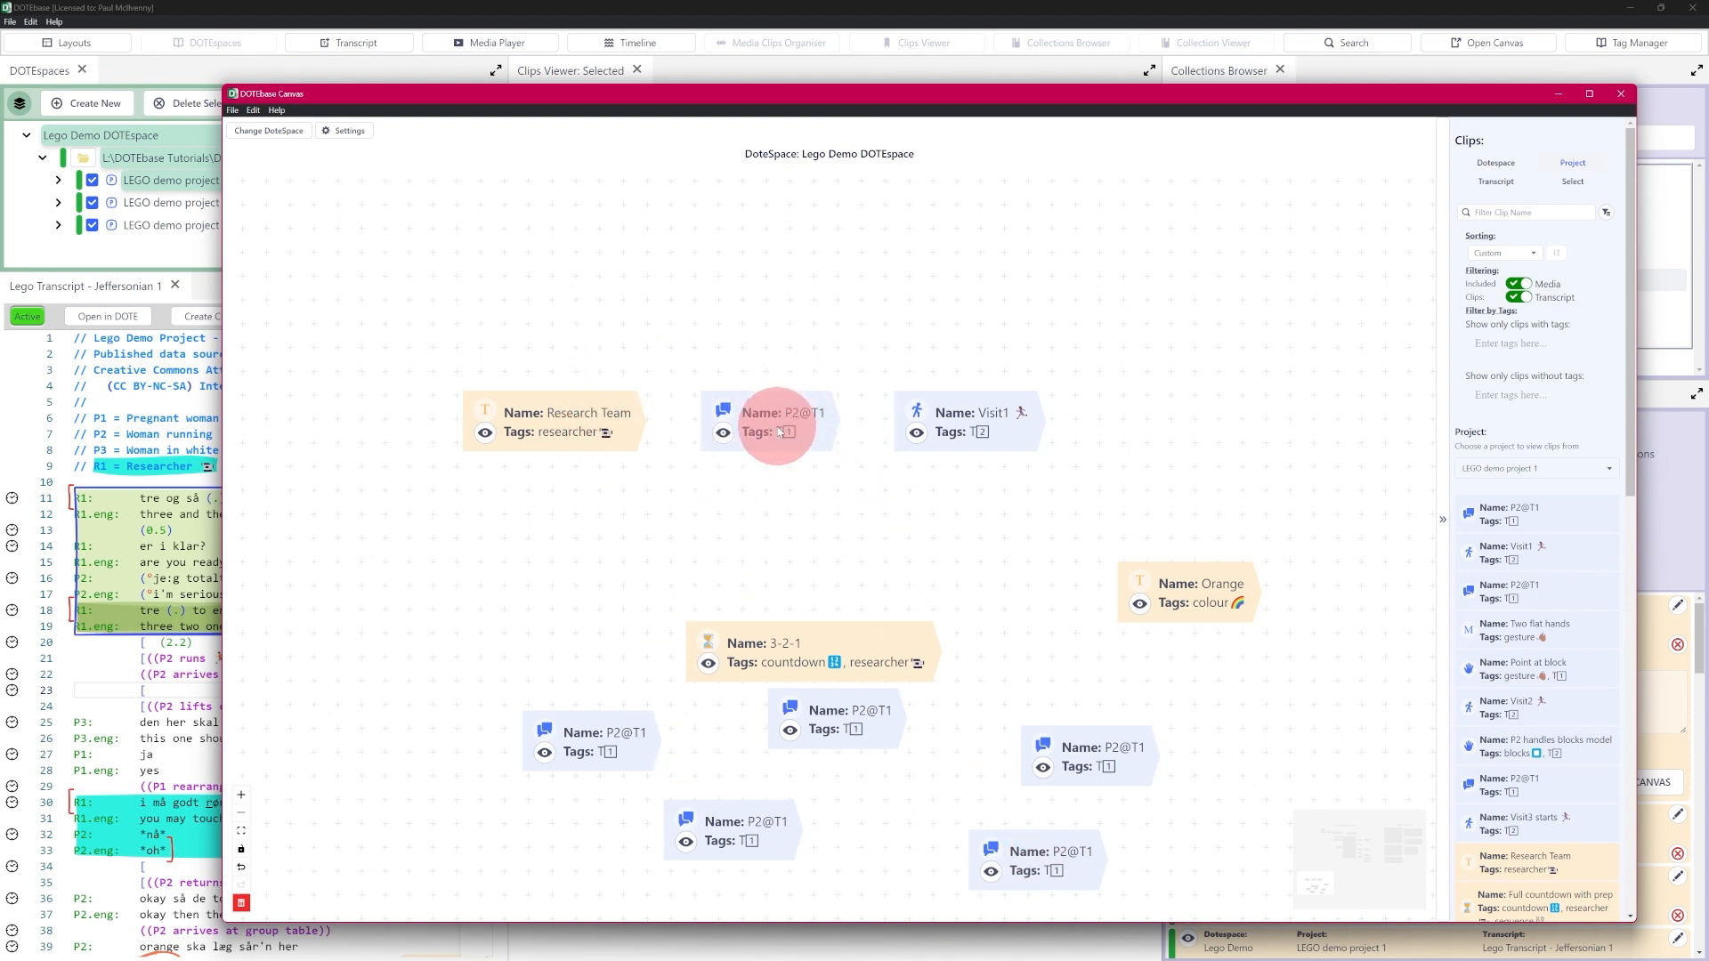
Connect the Research Team clip to the P2@T1 clip beside it, and that P2@T1 clip to Visit1.
{"action": "left_click", "coordinate": [591, 426]}
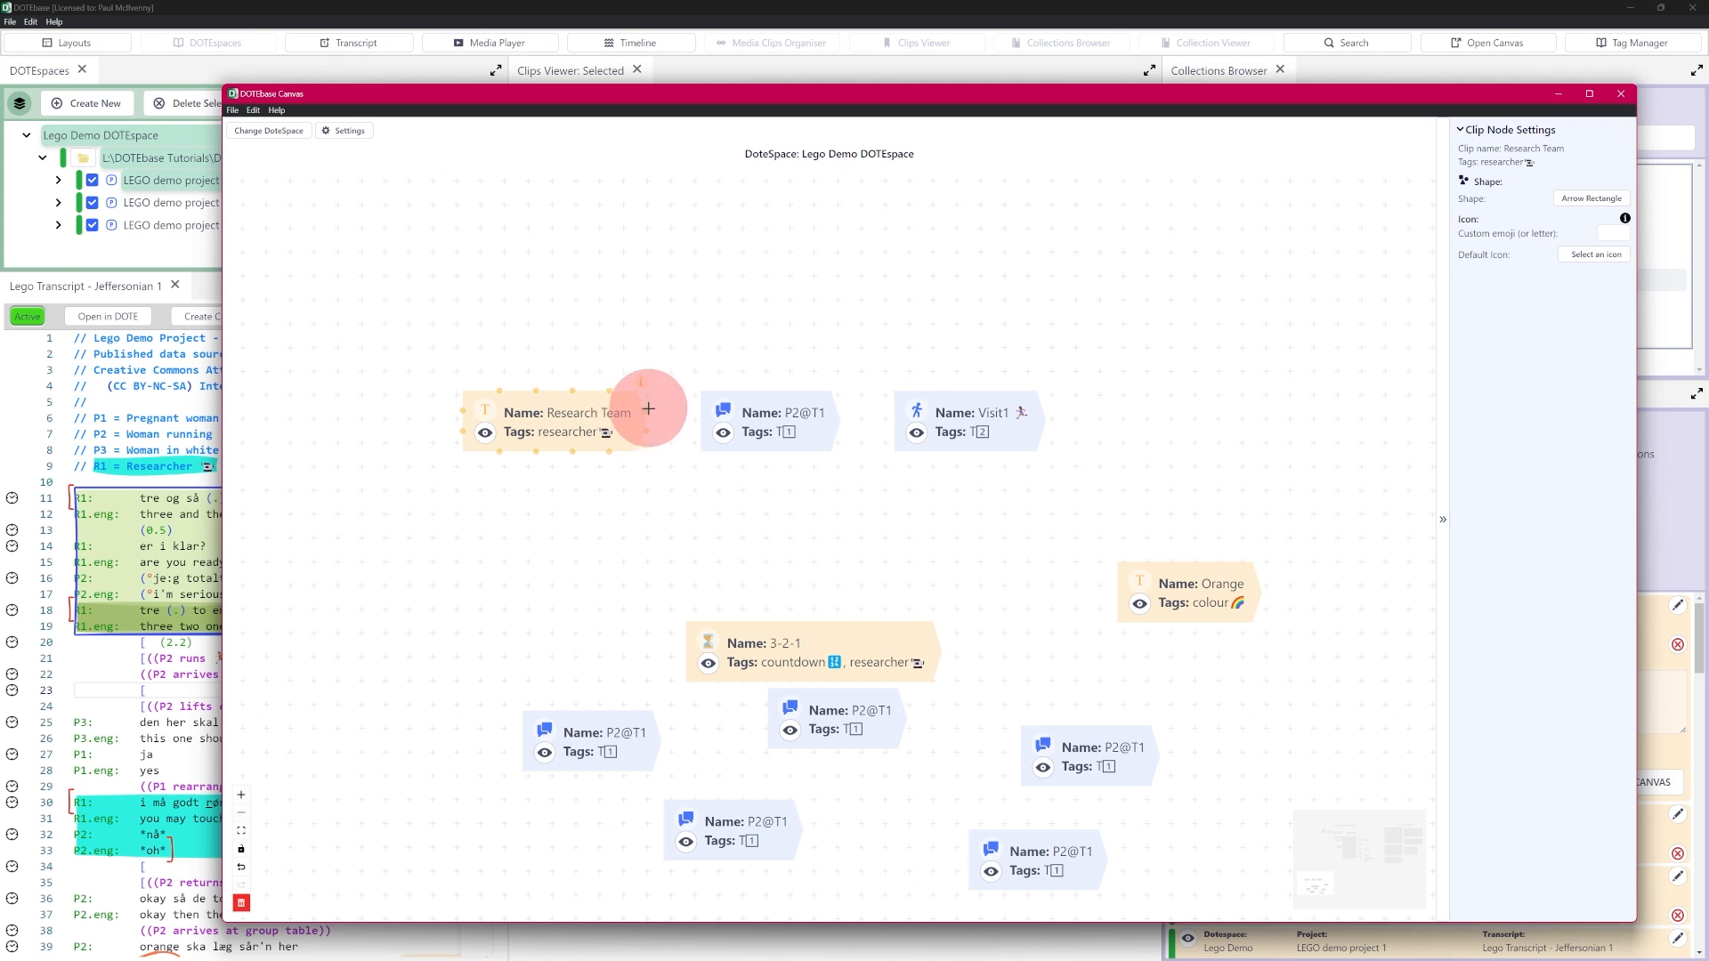
{"action": "left_click_drag", "start_coordinate": [647, 410], "coordinate": [702, 409]}
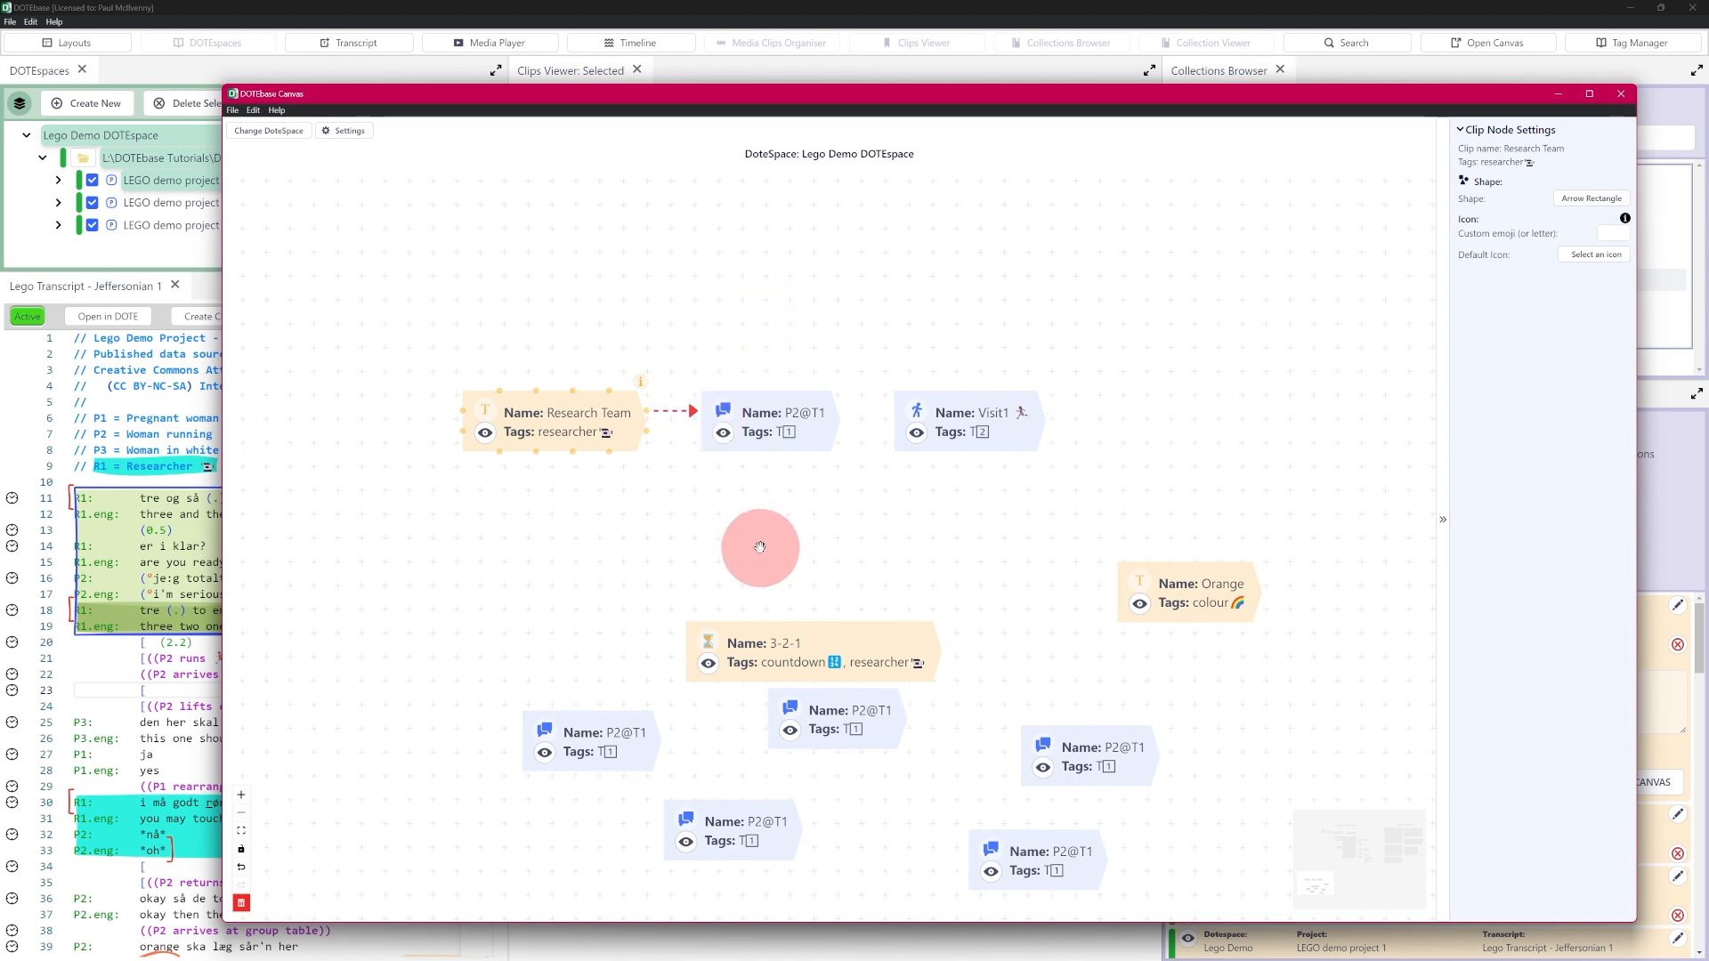
{"action": "left_click", "coordinate": [798, 429]}
{"action": "left_click_drag", "start_coordinate": [838, 416], "coordinate": [900, 432]}
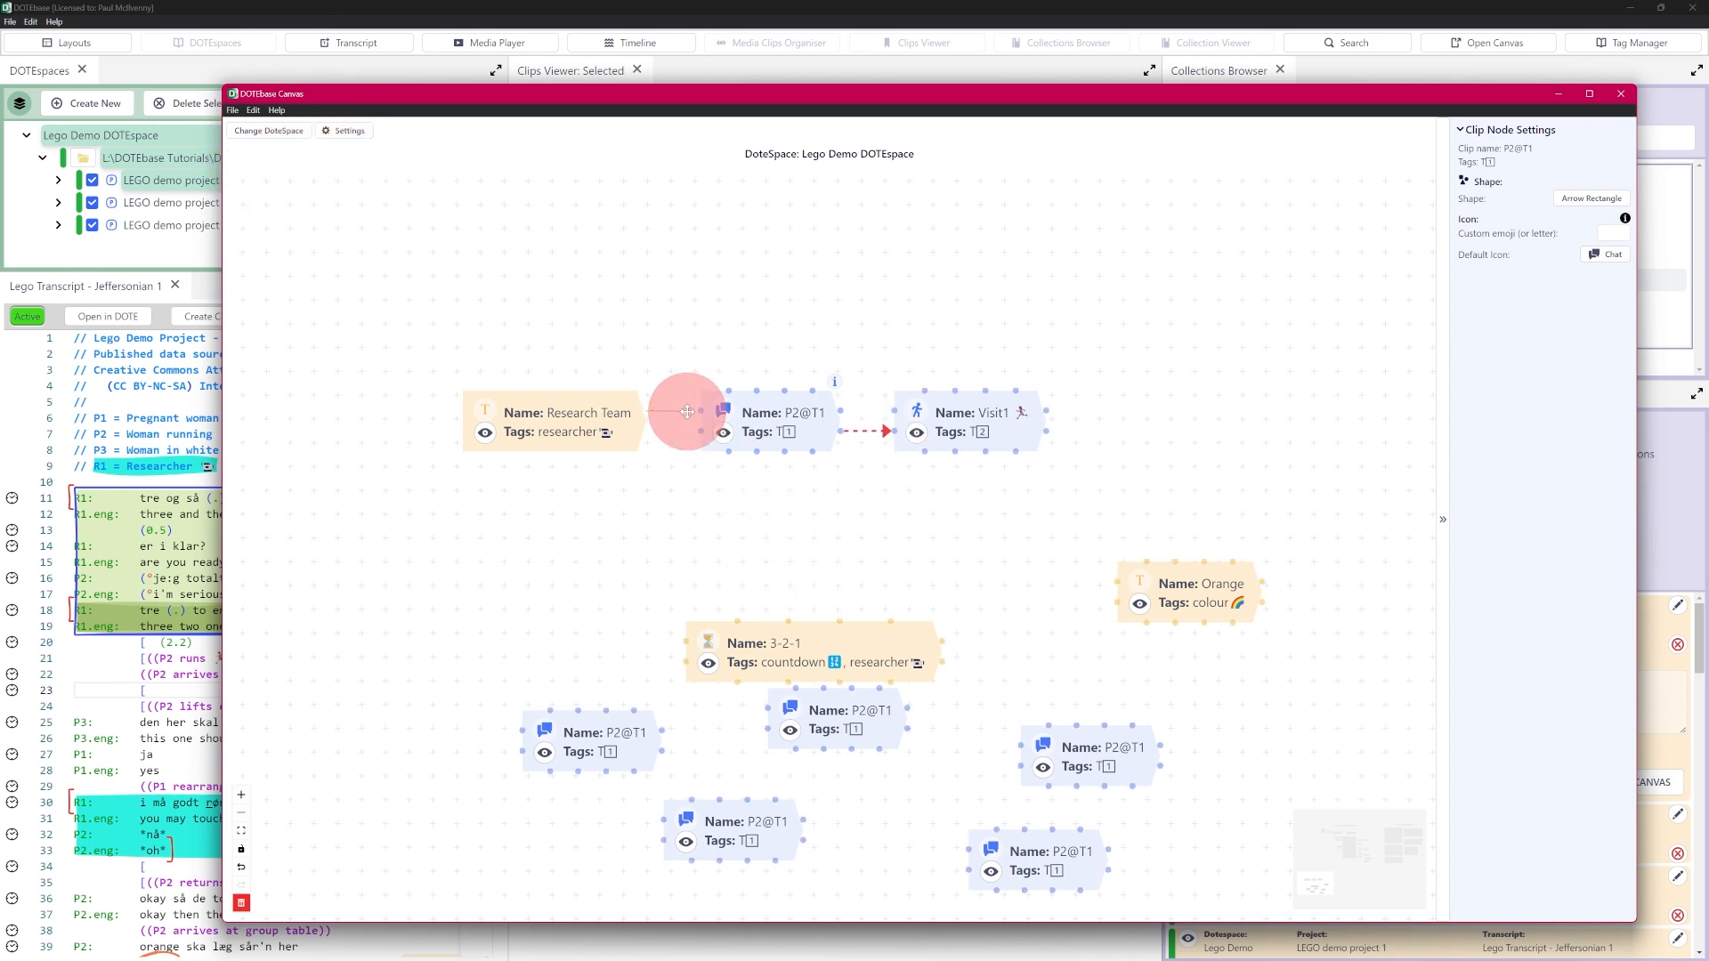
{"action": "left_click", "coordinate": [687, 412]}
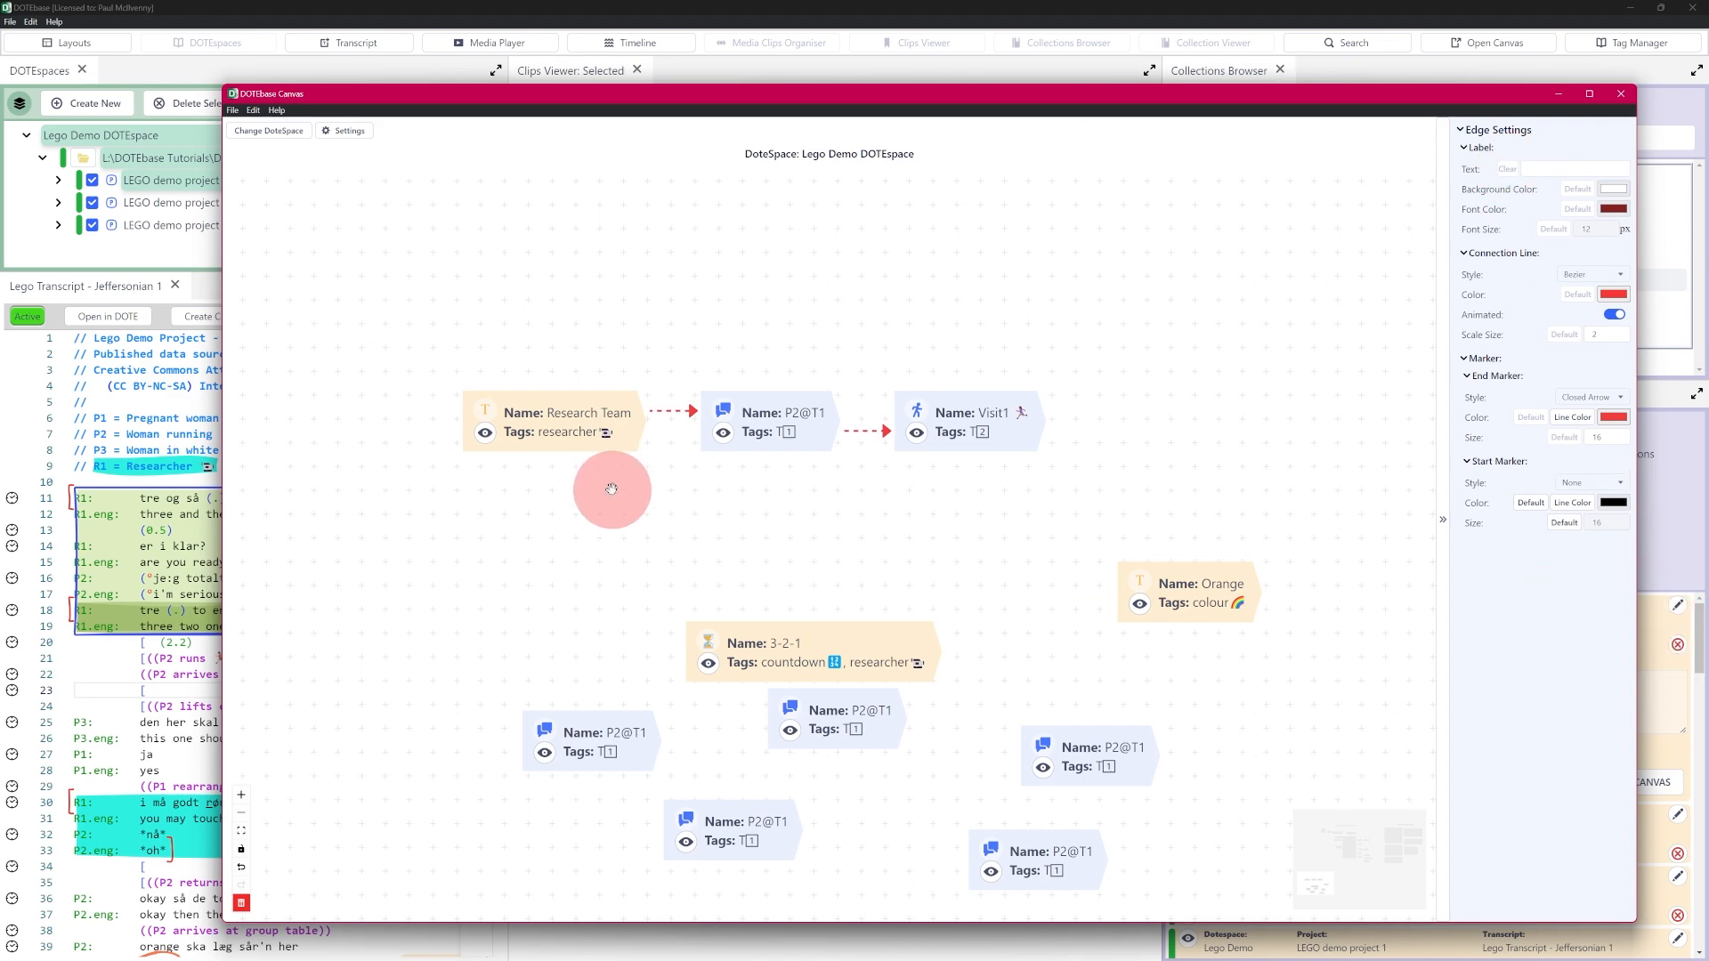
{"action": "left_click", "coordinate": [630, 559]}
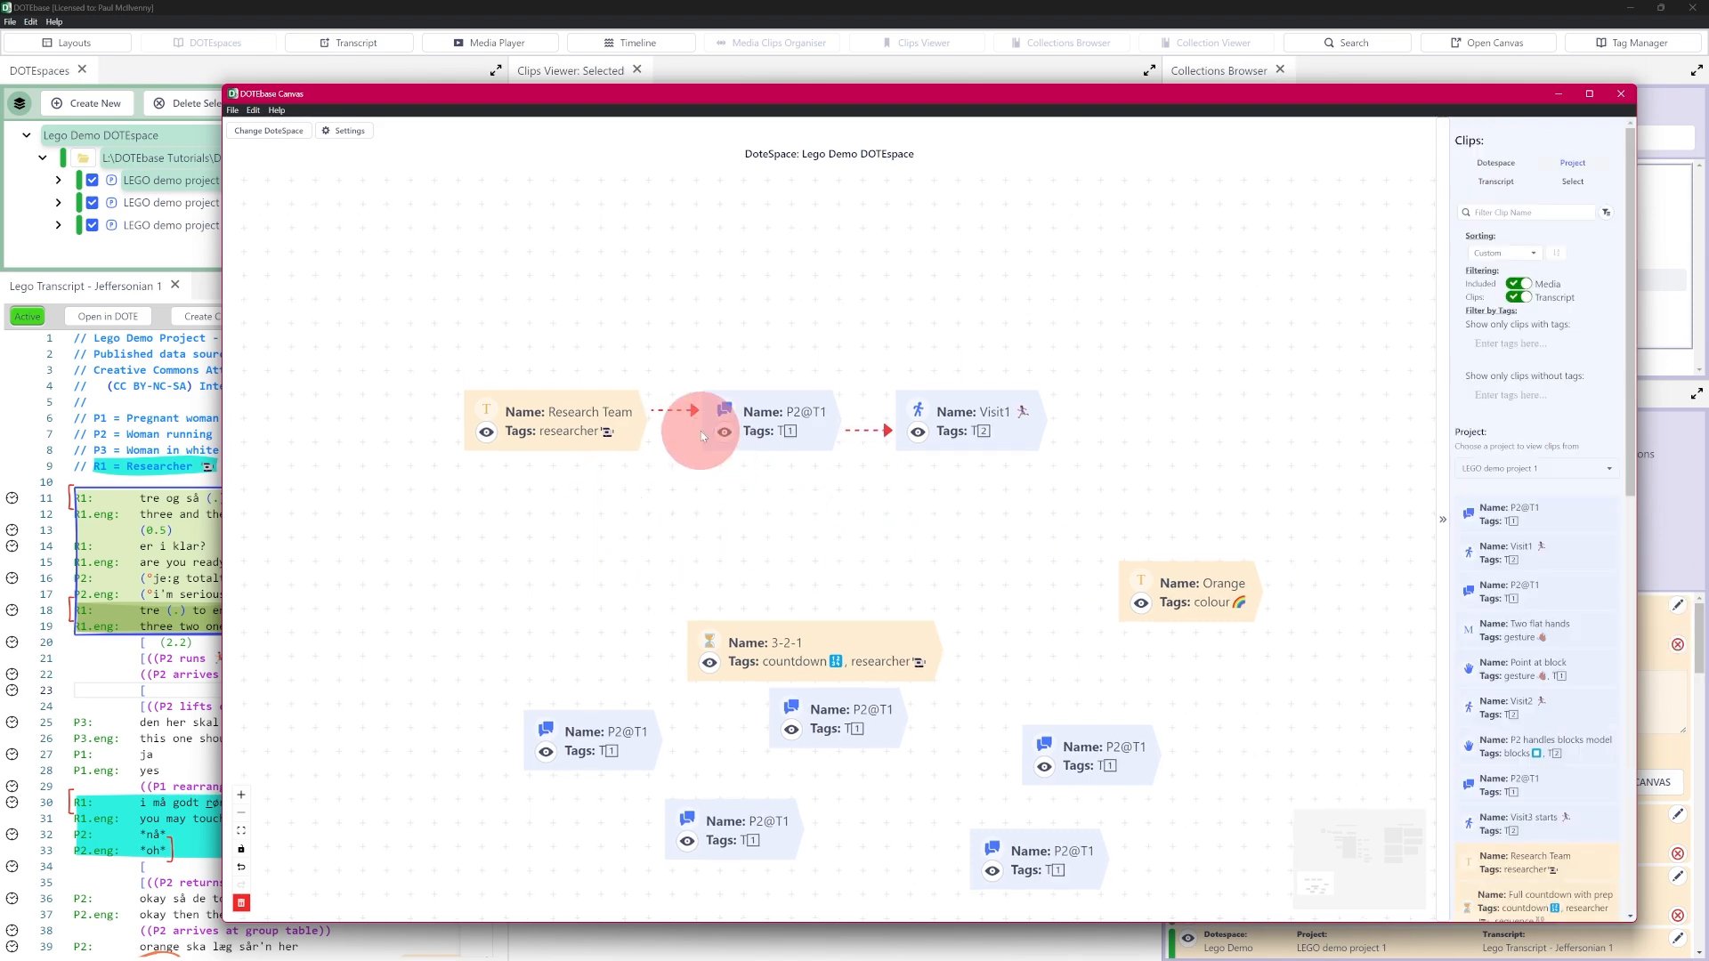
Connect the upper P2@T1 clip from its lower edge to the 3-2-1 clip, the Orange clip and the lower-left P2@T1 clip.
{"action": "left_click", "coordinate": [739, 435]}
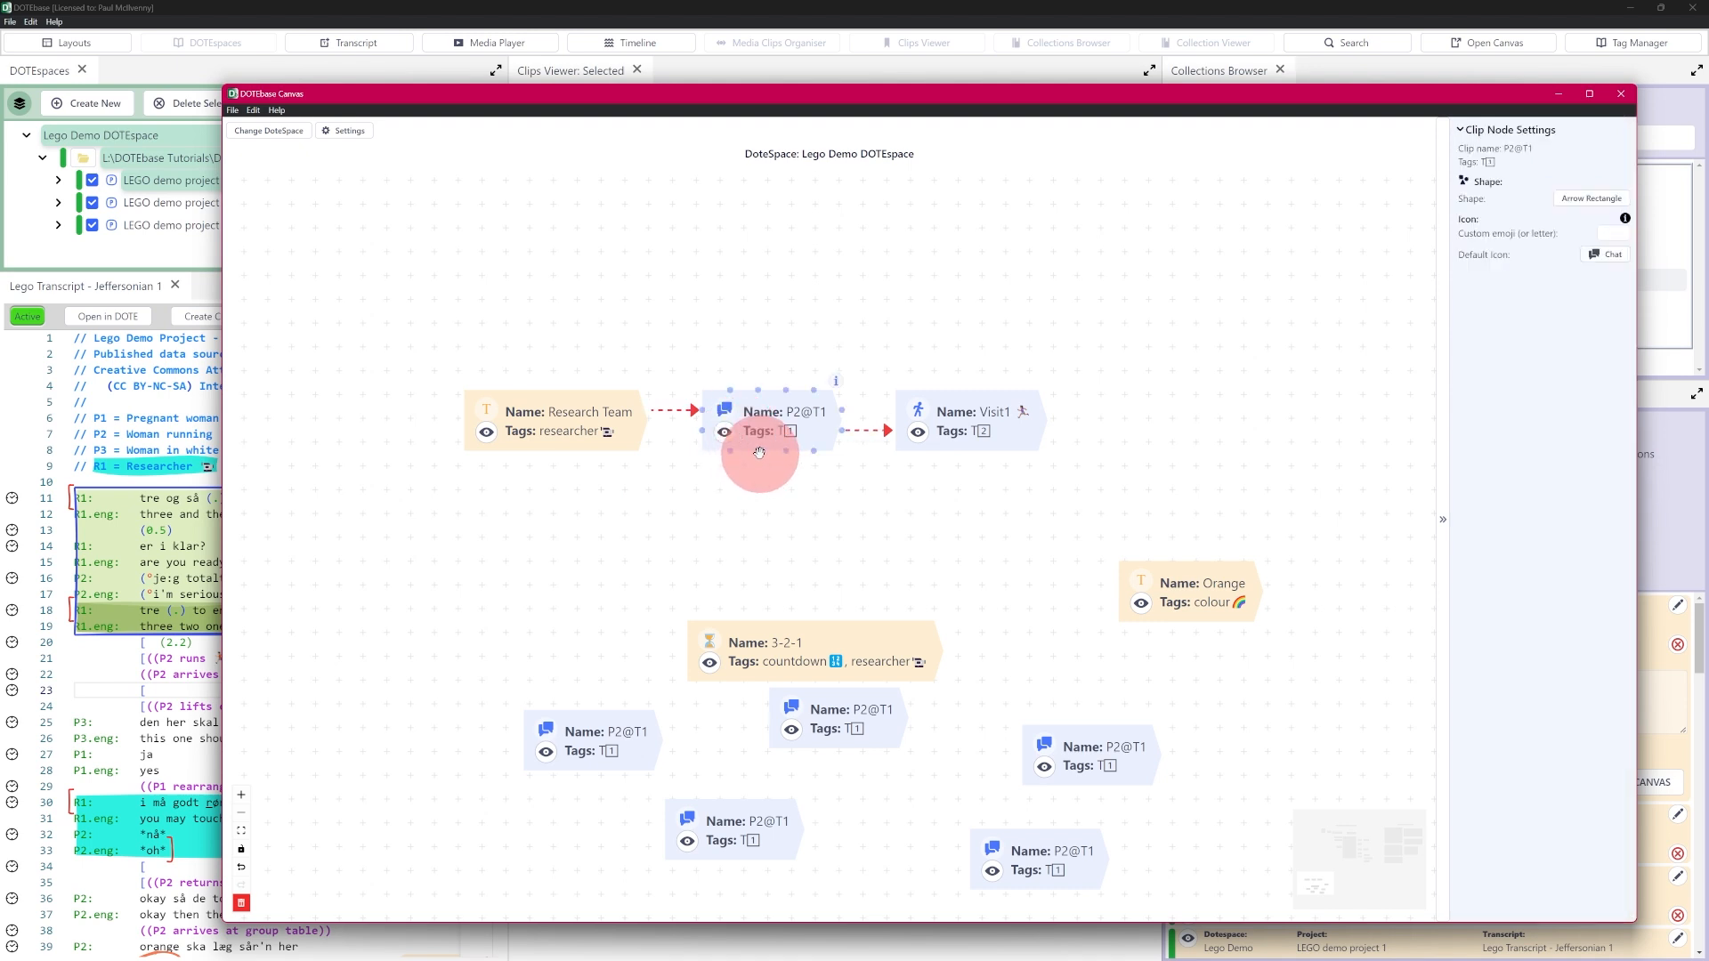
{"action": "left_click_drag", "start_coordinate": [759, 454], "coordinate": [842, 627]}
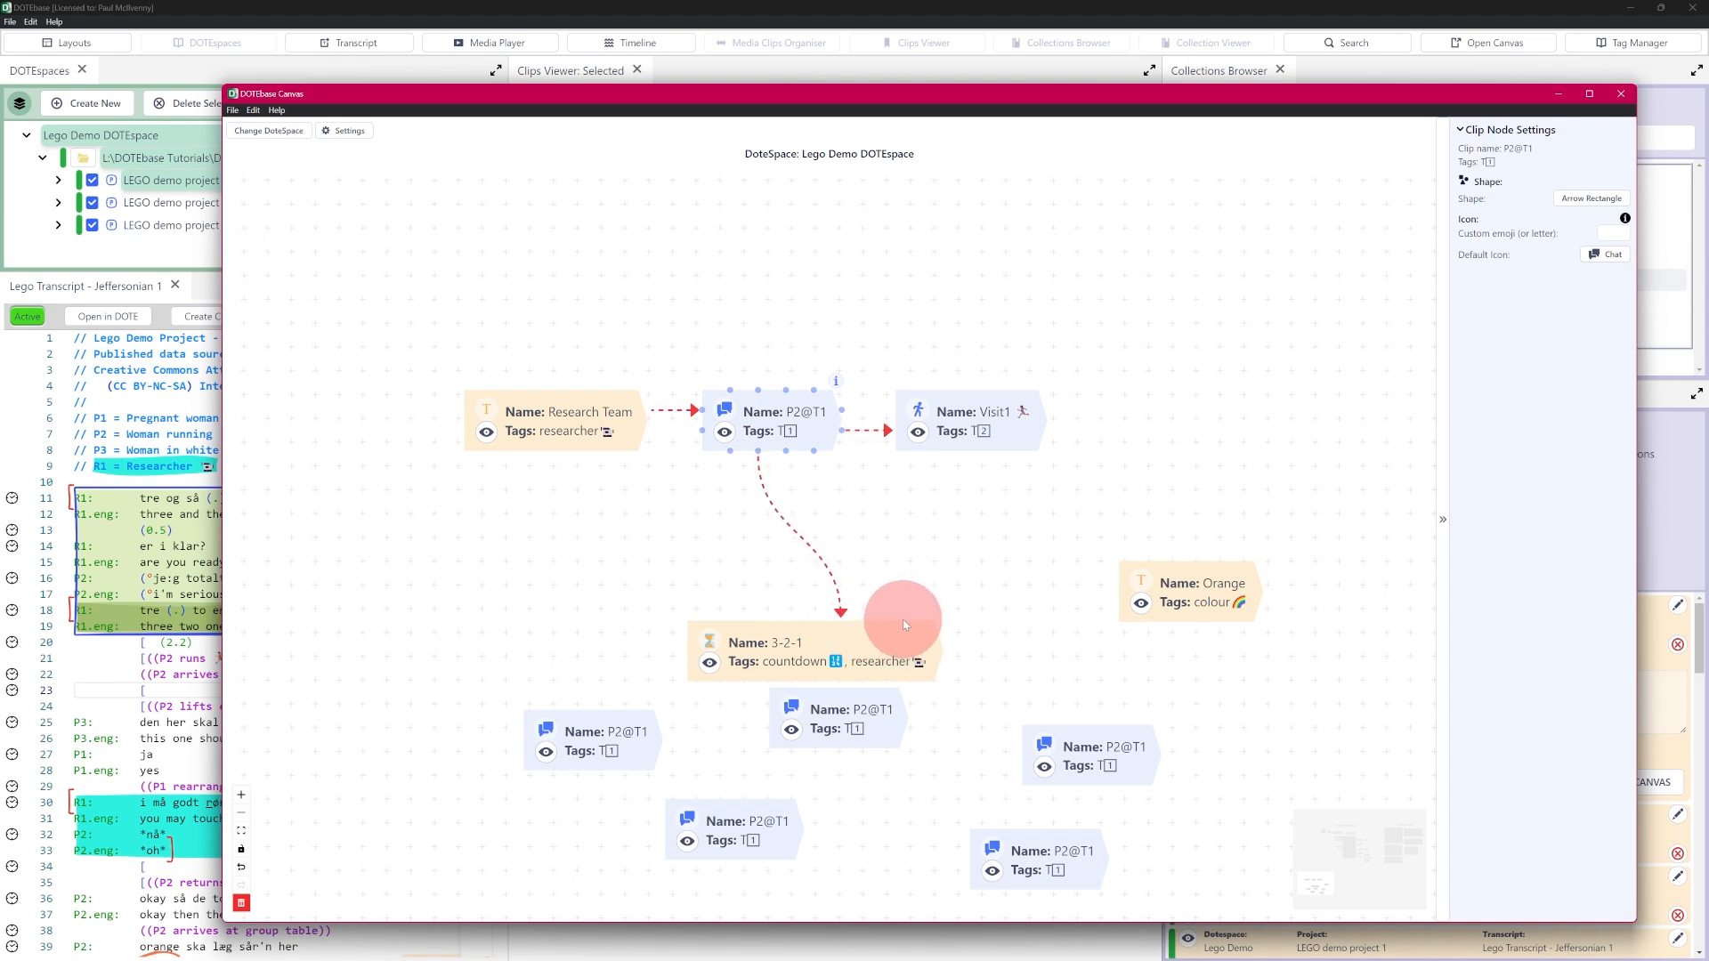
{"action": "left_click_drag", "start_coordinate": [787, 448], "coordinate": [900, 622]}
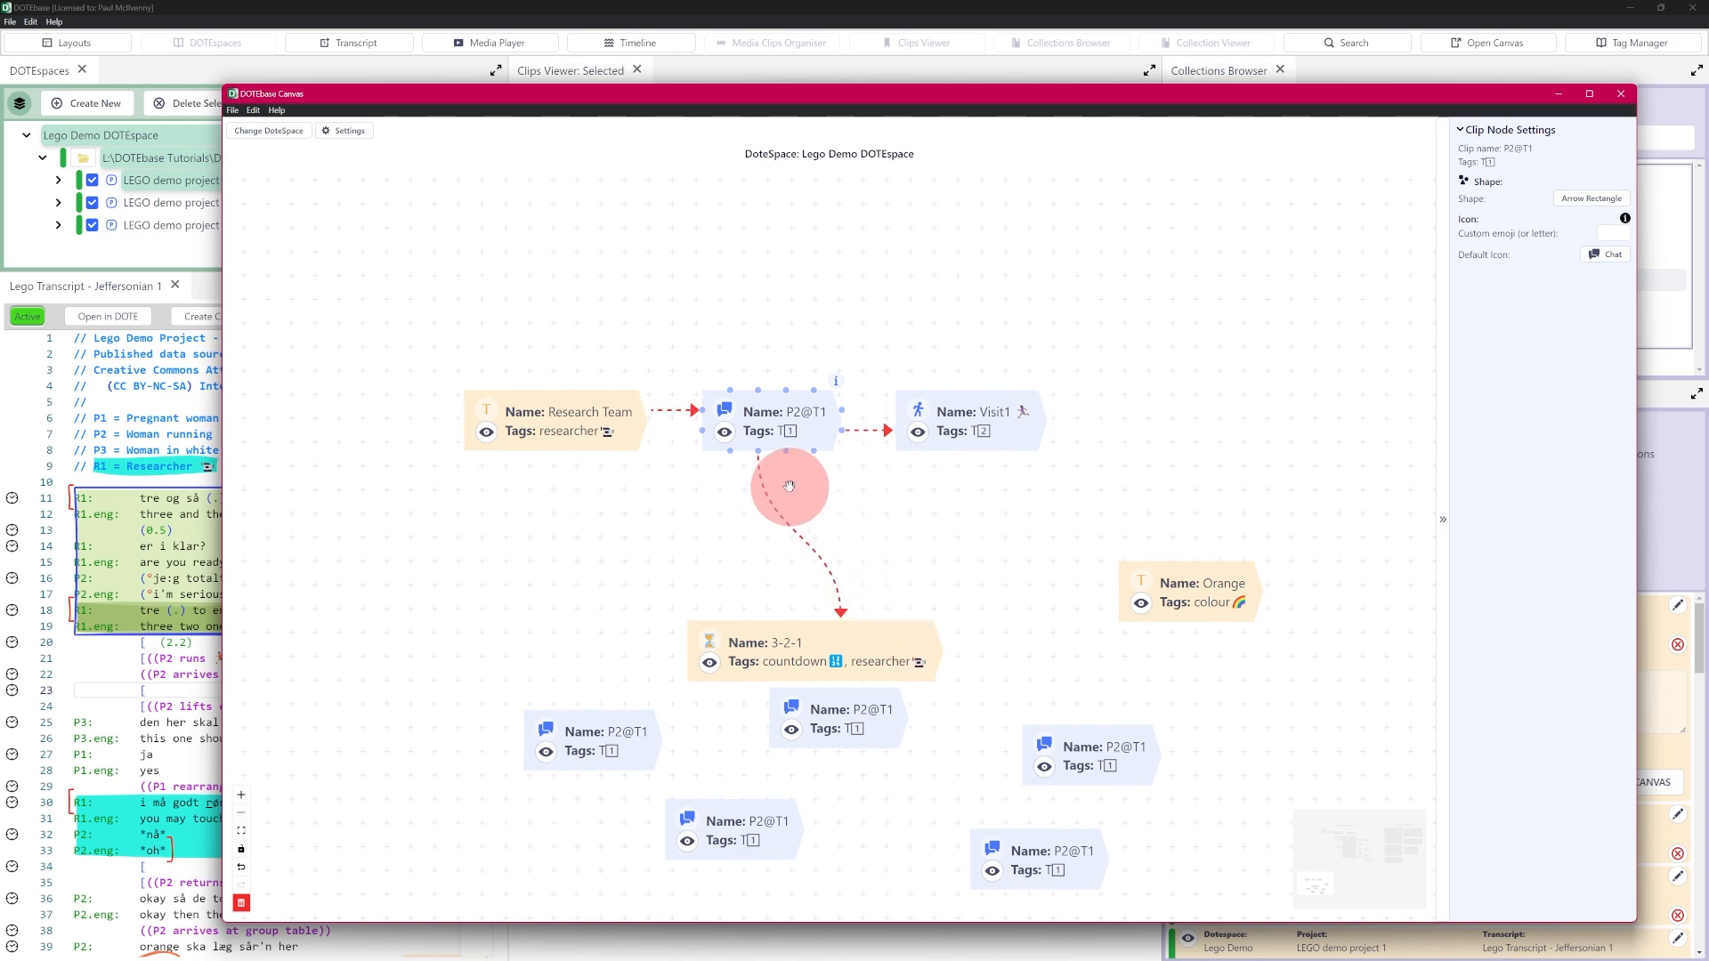
{"action": "left_click_drag", "start_coordinate": [786, 449], "coordinate": [897, 638]}
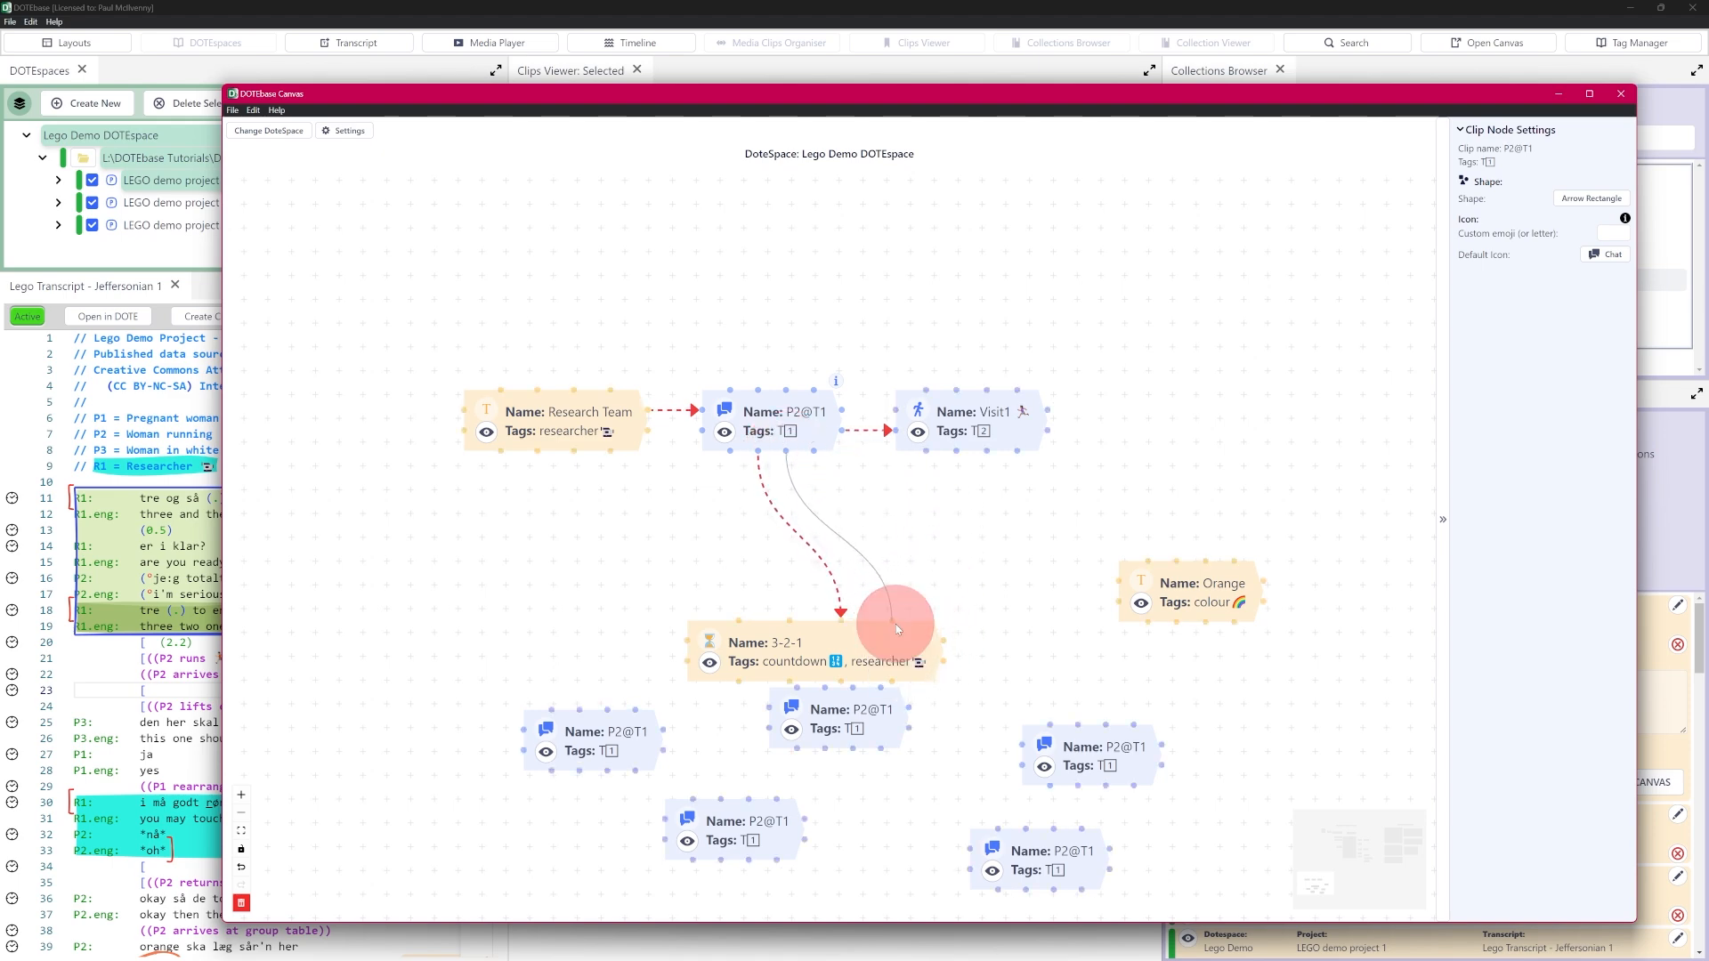
{"action": "left_click_drag", "start_coordinate": [850, 505], "coordinate": [1132, 587]}
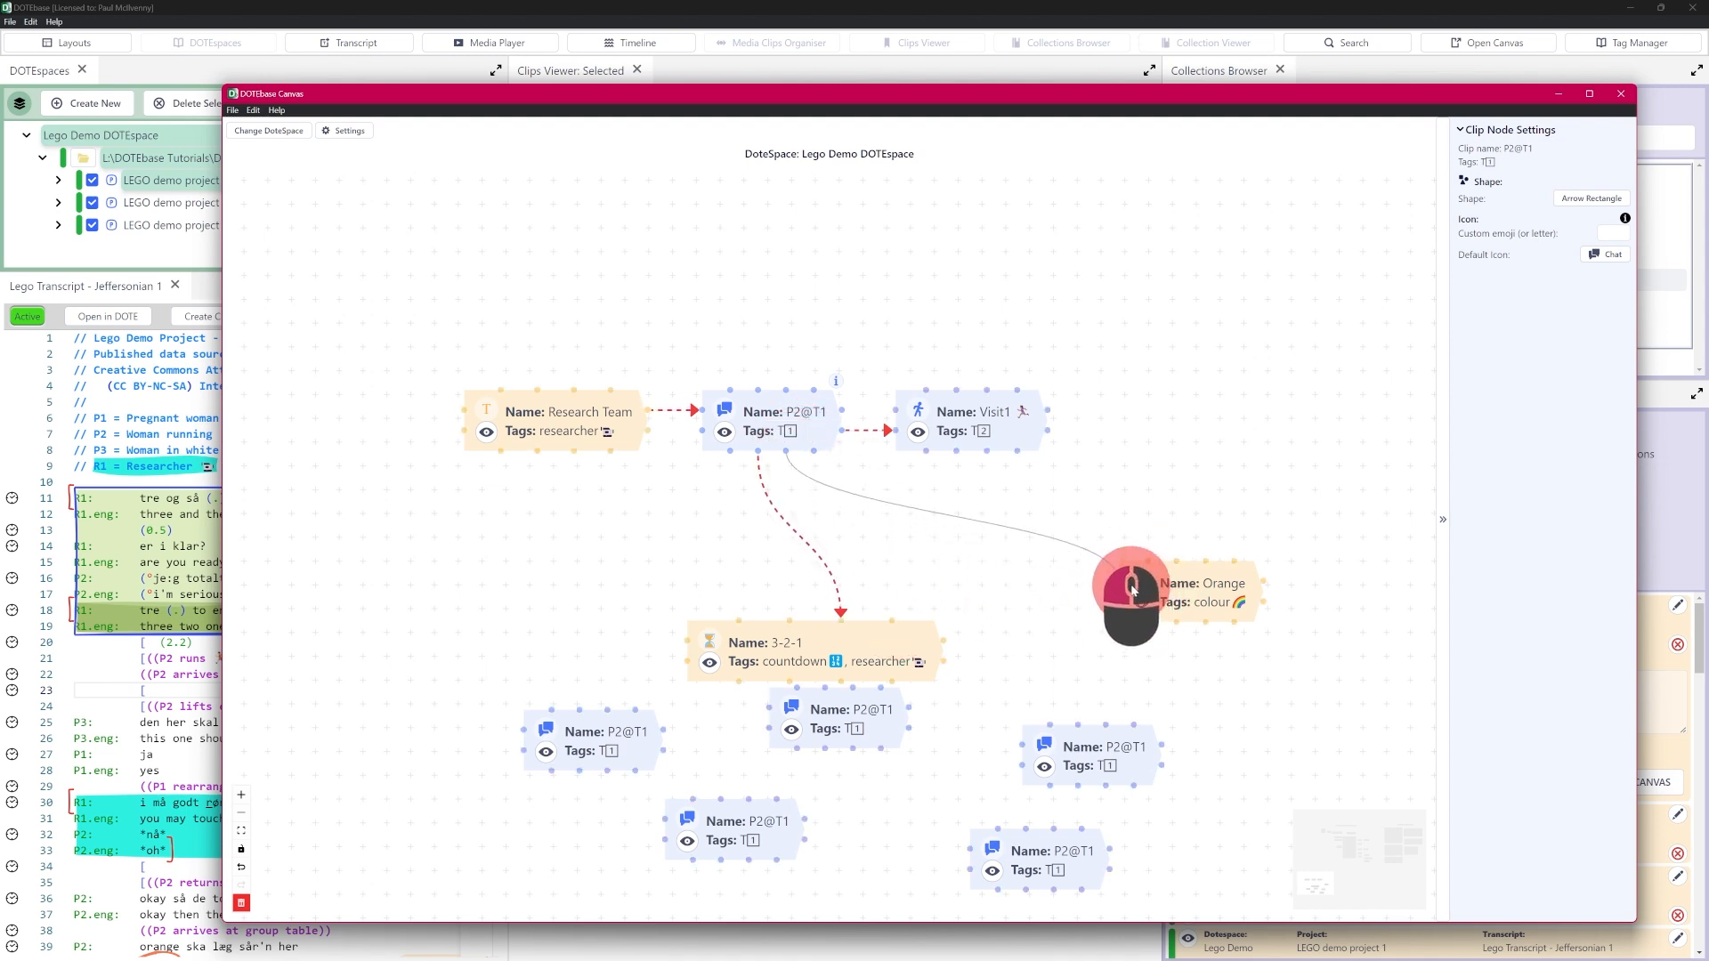
{"action": "left_click", "coordinate": [736, 445]}
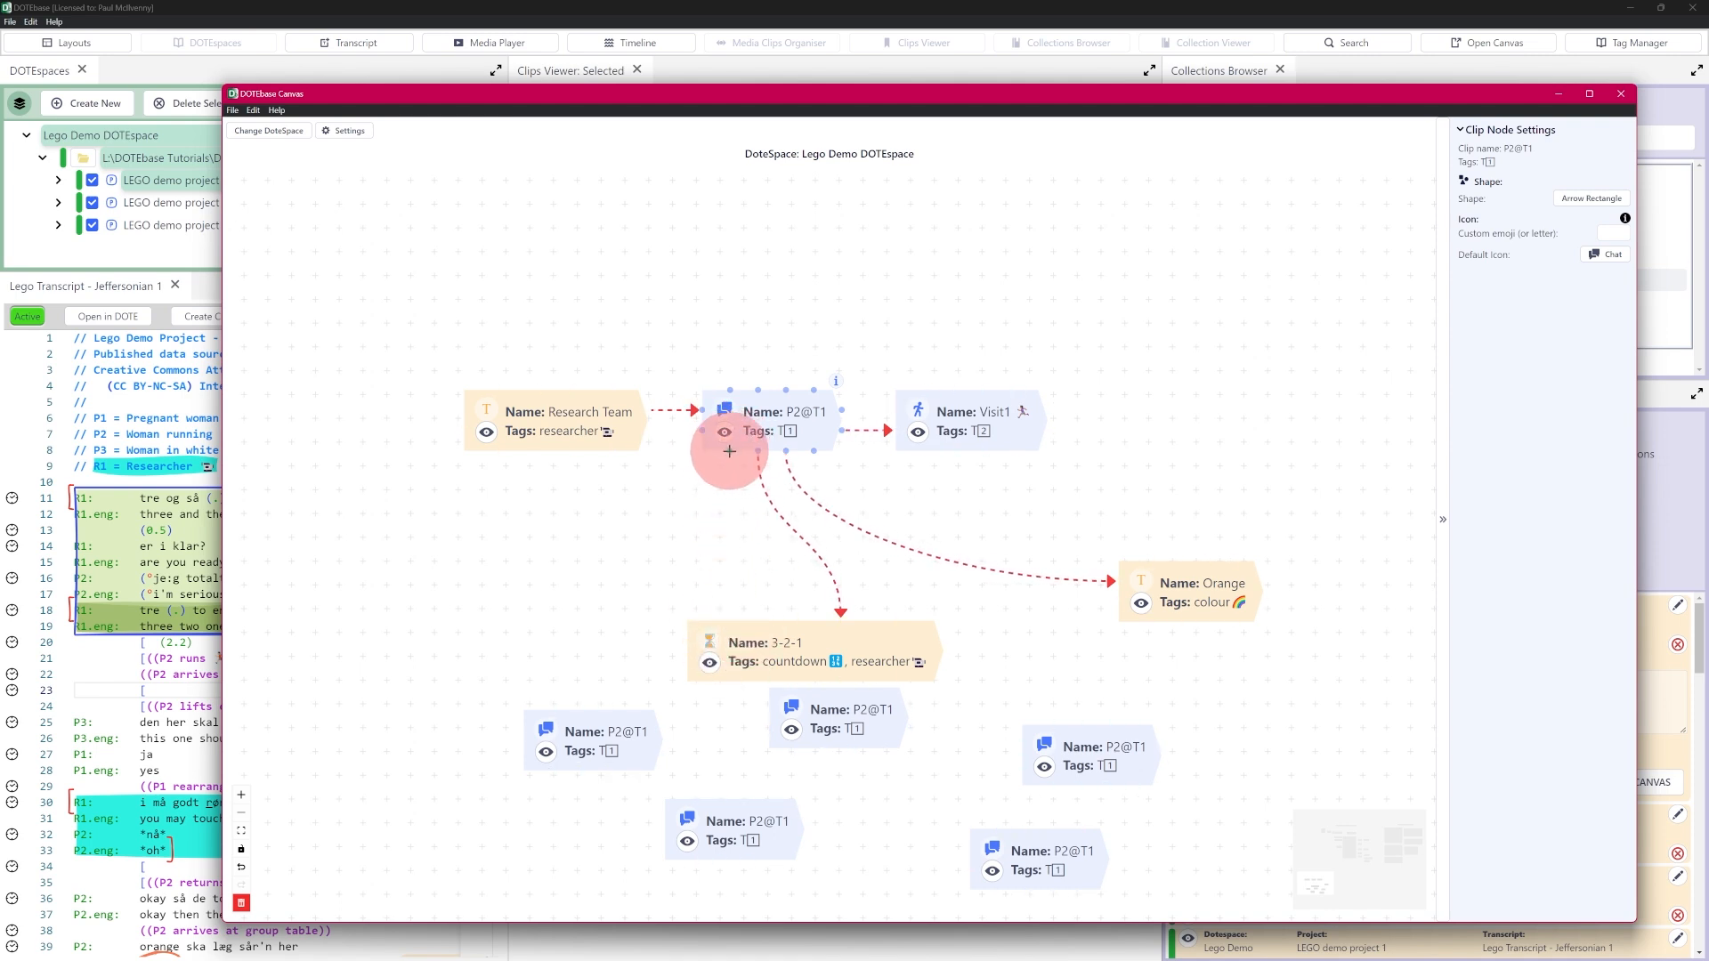
{"action": "left_click_drag", "start_coordinate": [717, 559], "coordinate": [608, 702]}
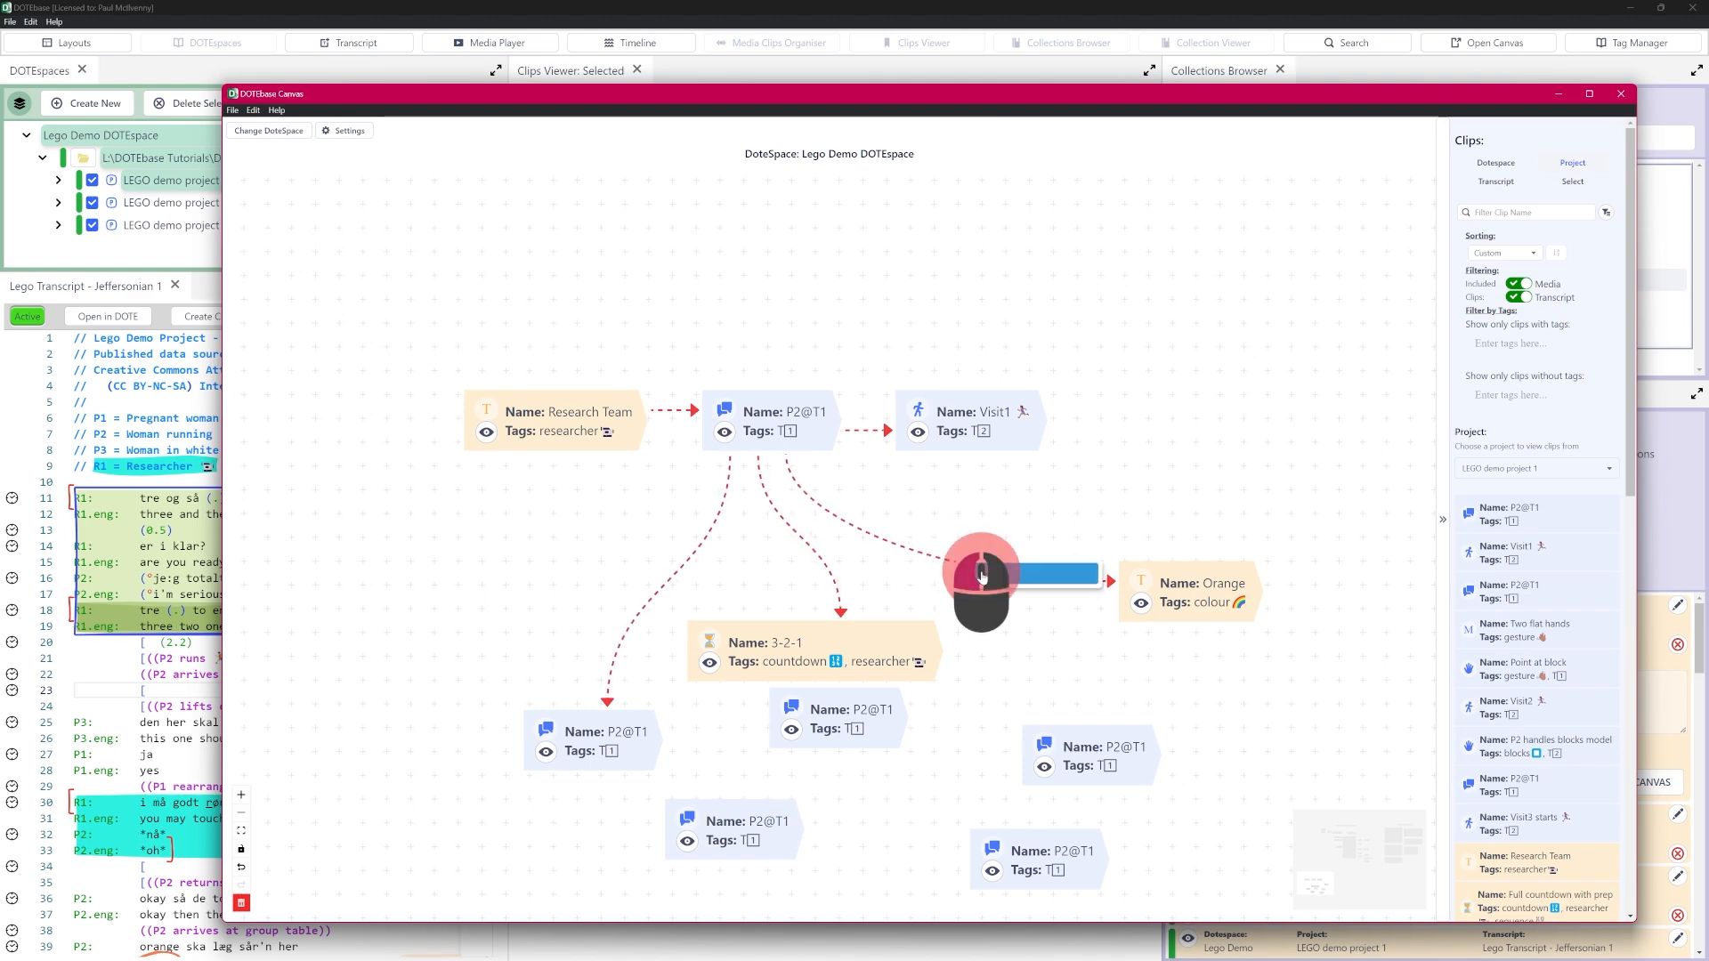
{"action": "left_click", "coordinate": [772, 506]}
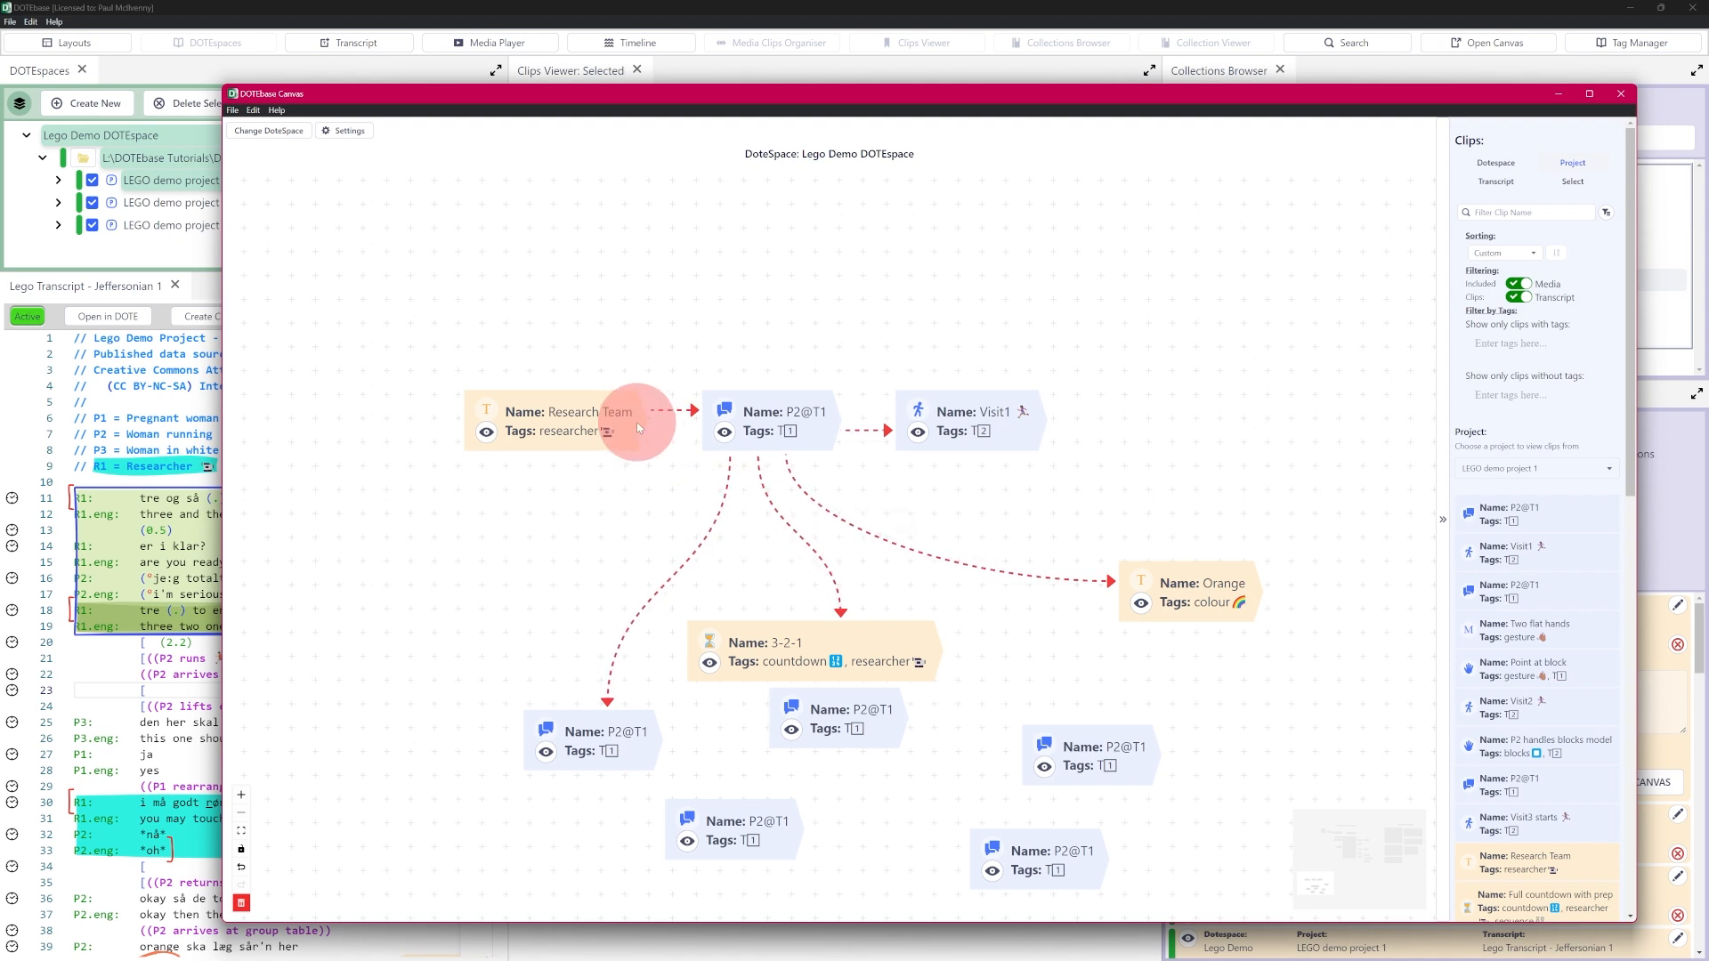
Open the edge settings of the connection running from the upper P2@T1 clip to the Orange clip.
{"action": "left_click", "coordinate": [807, 499]}
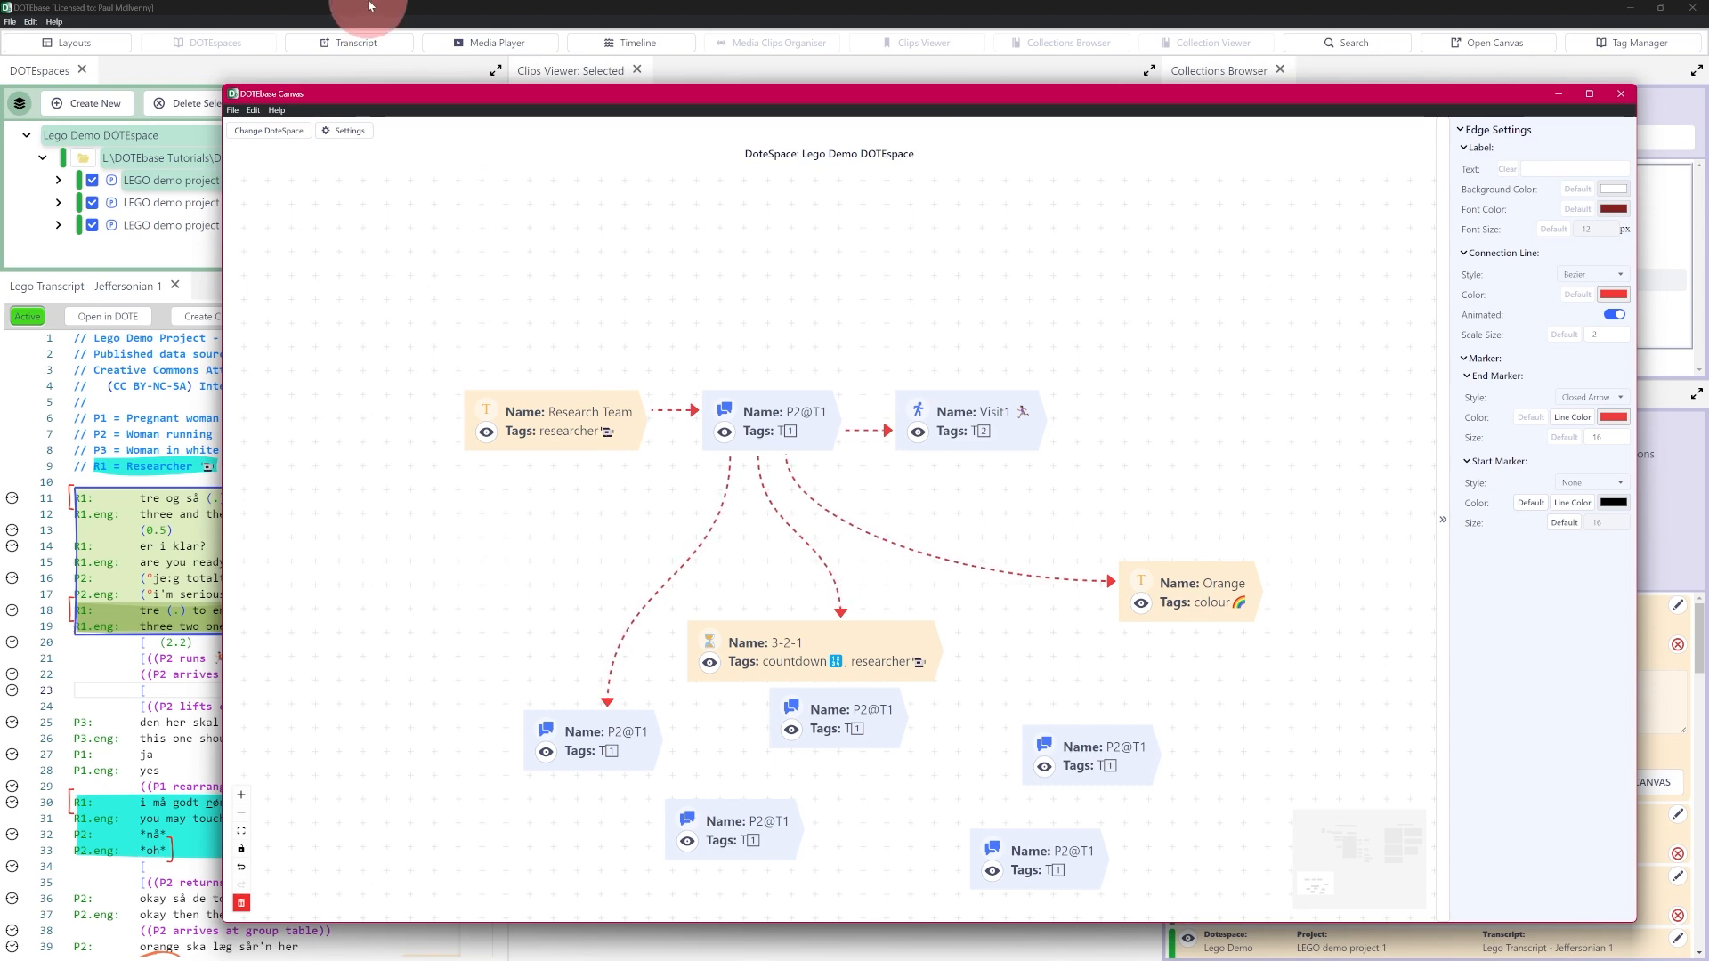
Review the export options for Lego Demo DOTEspace in the main window without exporting, and collapse the expanded P2@T1 clip in the Clips Viewer.
{"action": "left_click", "coordinate": [1, 20]}
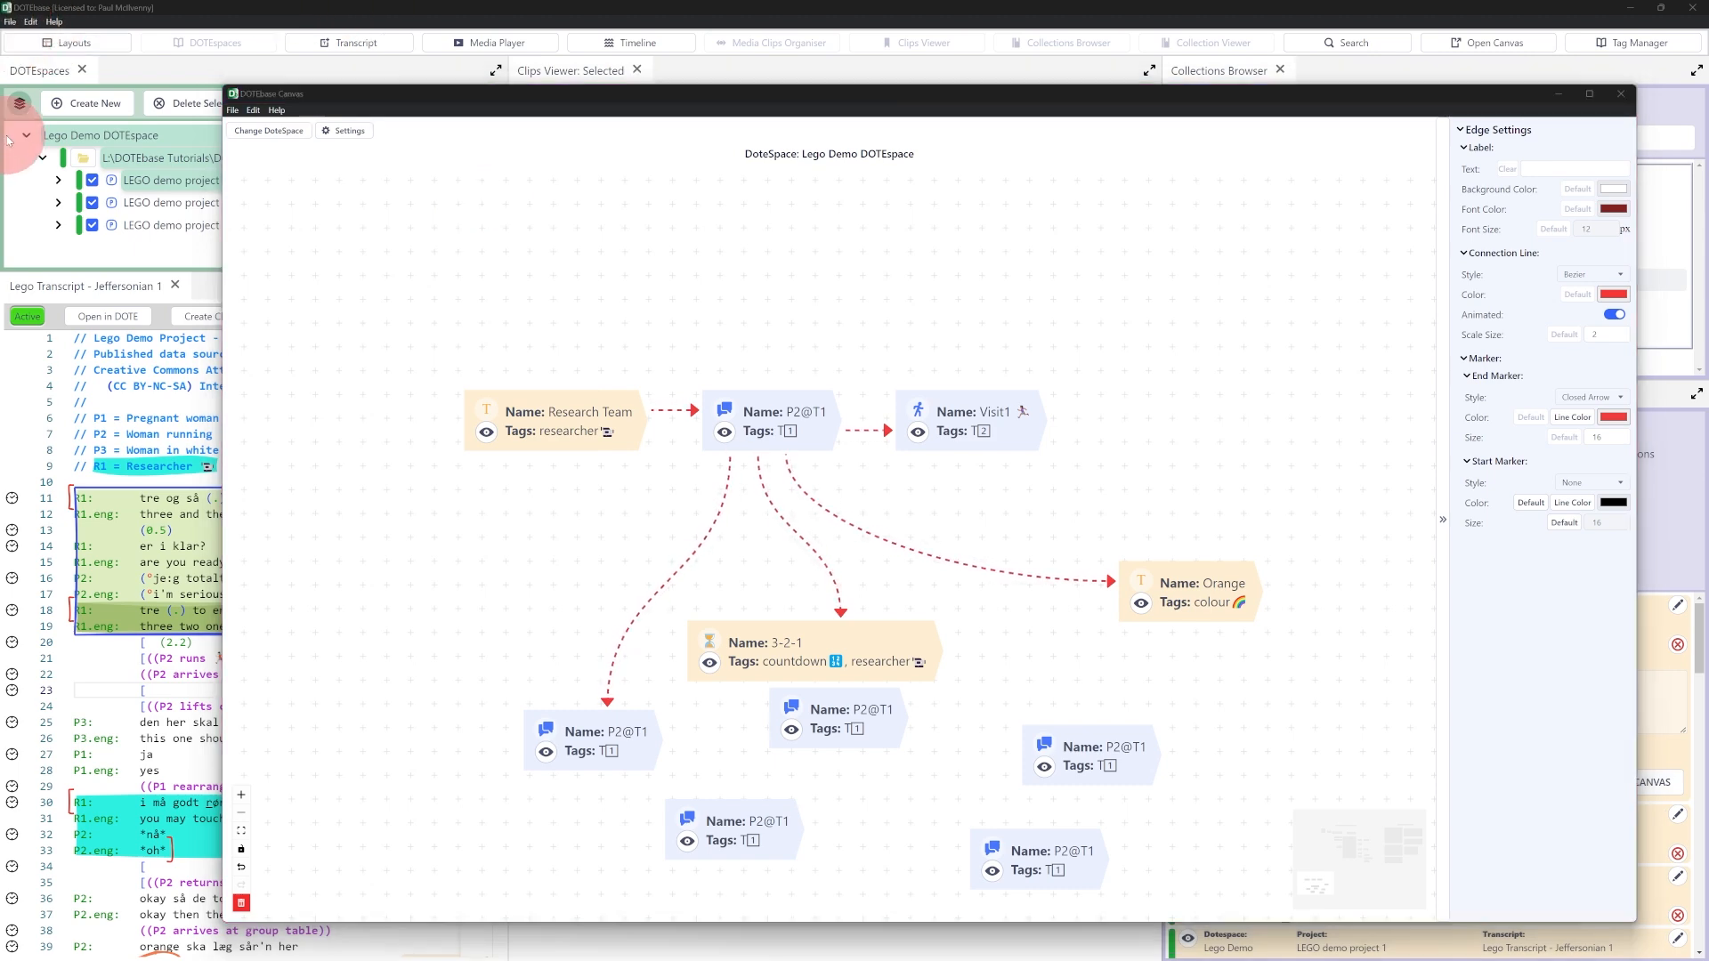
{"action": "left_click", "coordinate": [12, 24]}
{"action": "left_click", "coordinate": [30, 57]}
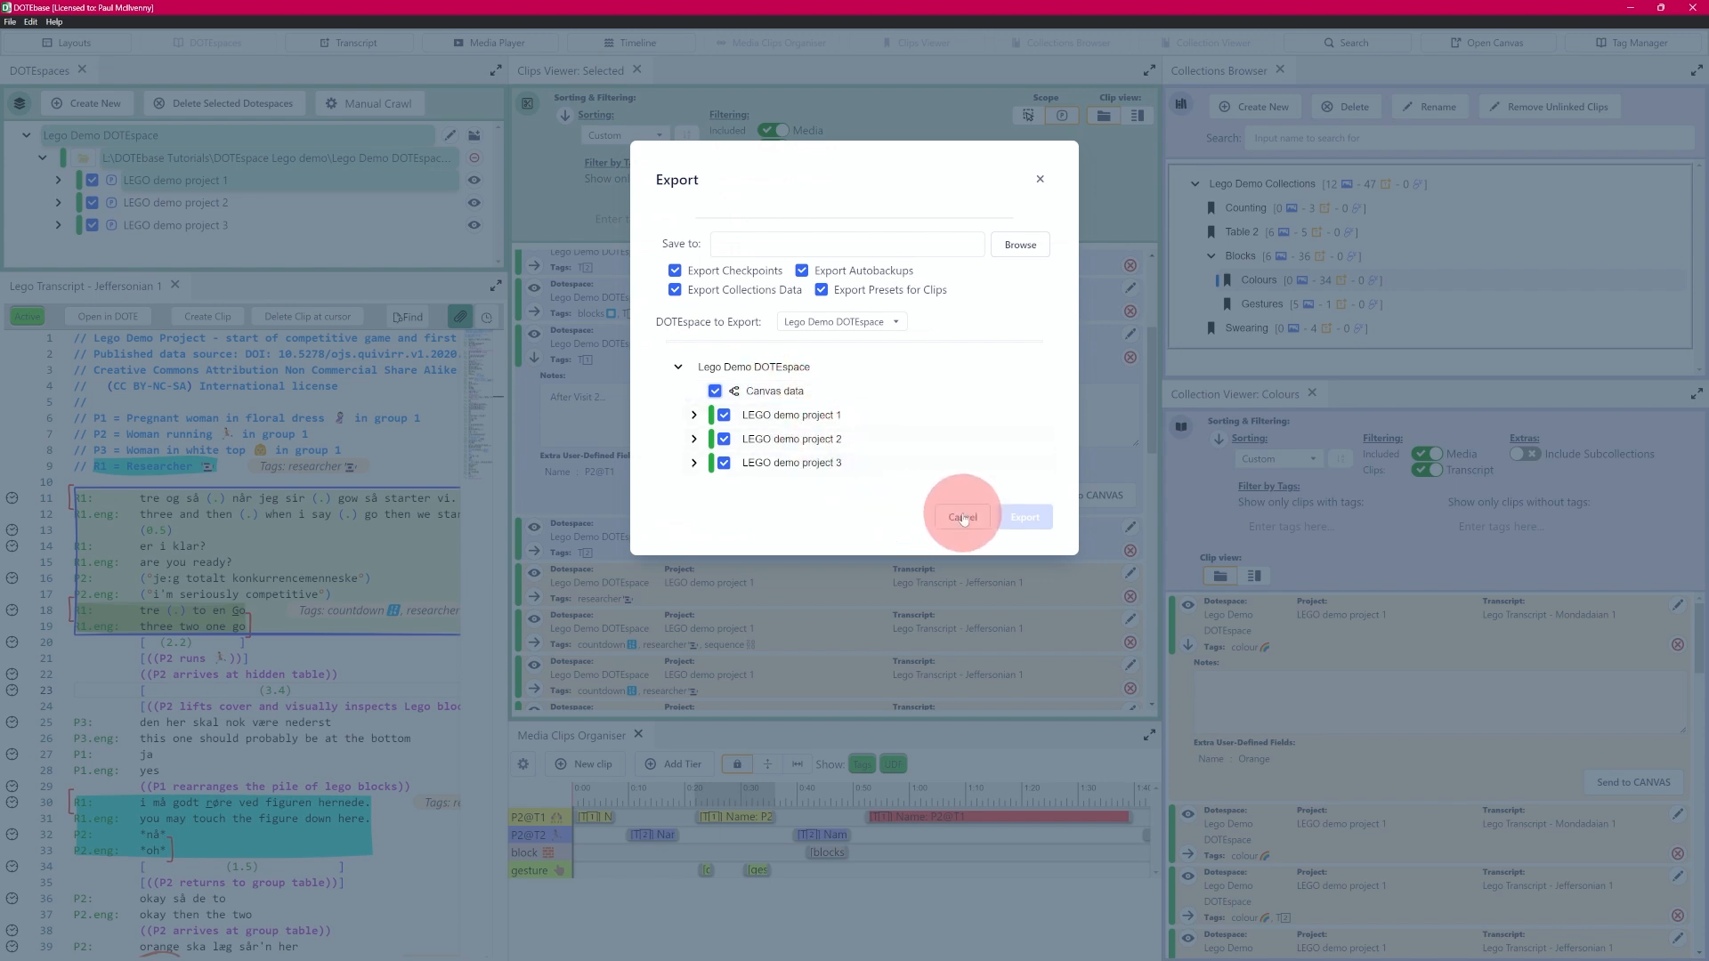
{"action": "left_click", "coordinate": [963, 517]}
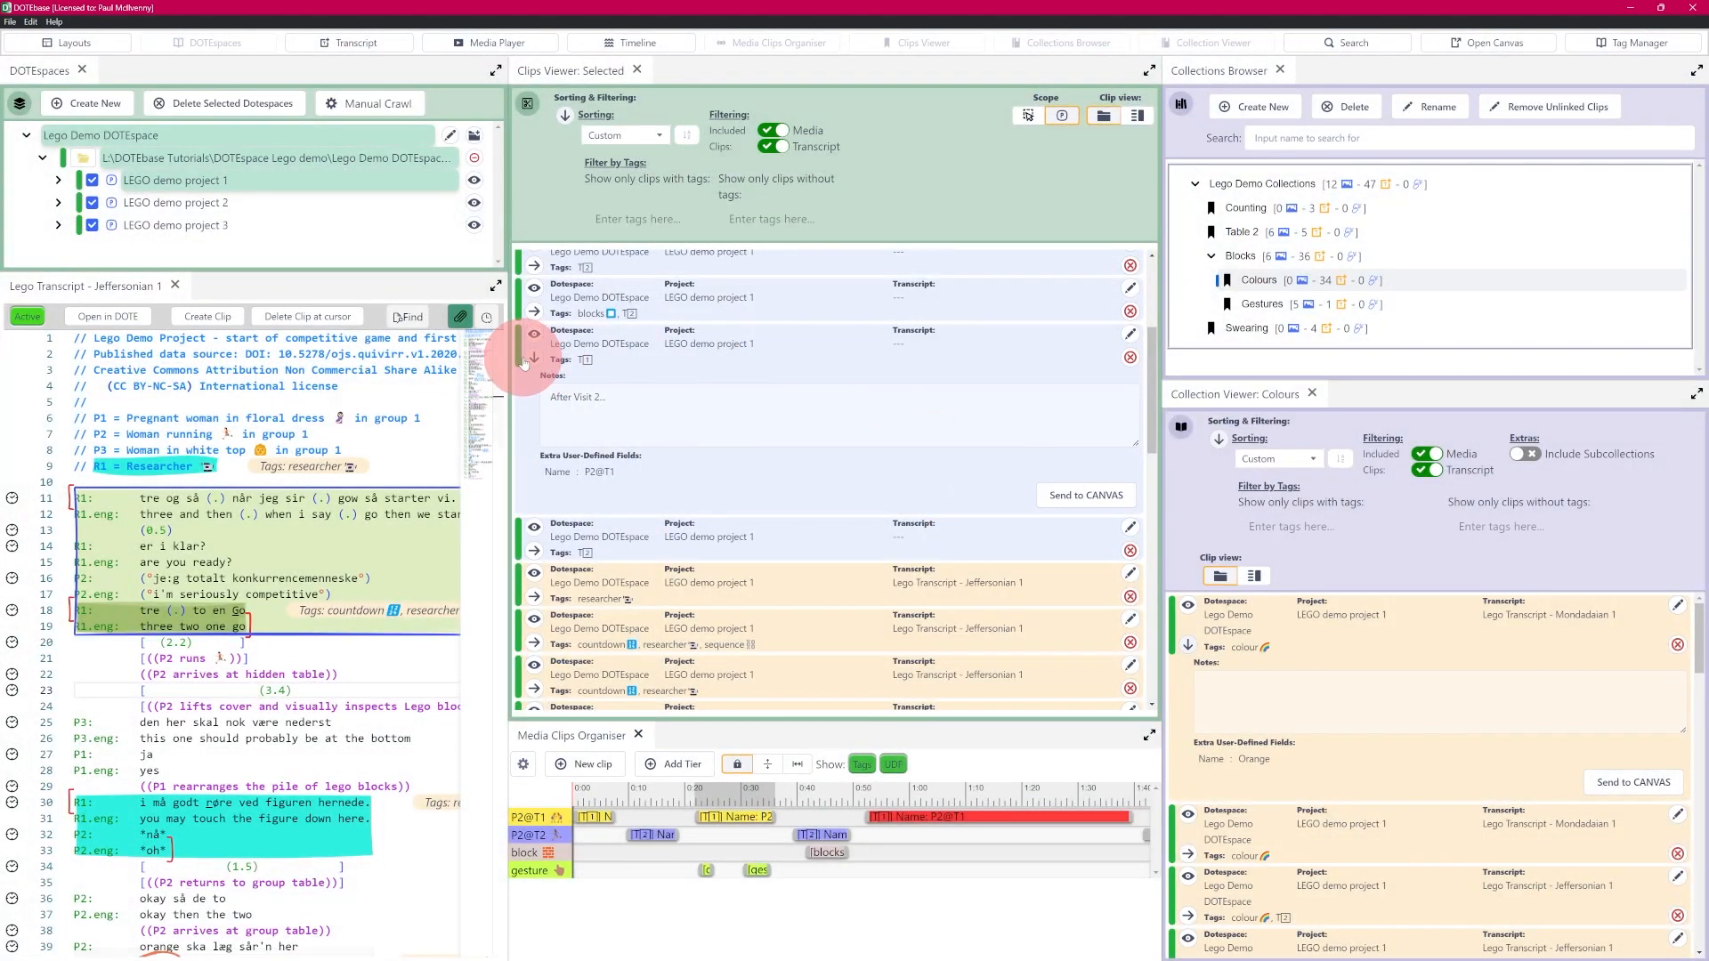
{"action": "left_click", "coordinate": [532, 358]}
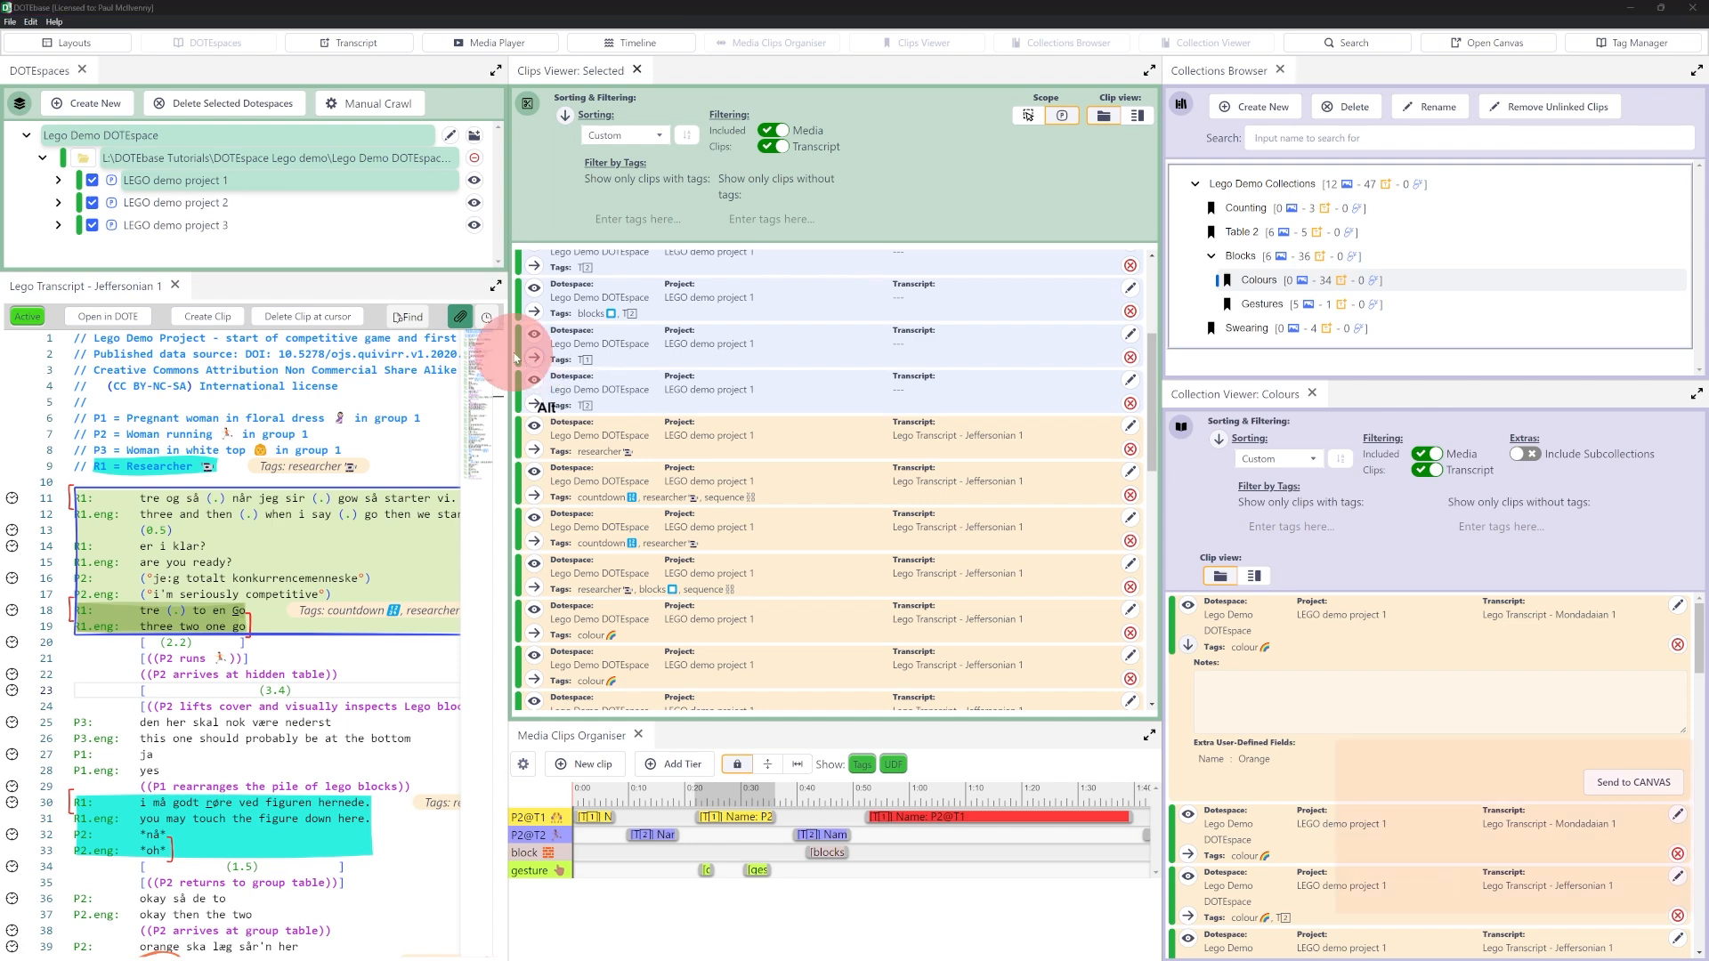
Return to the canvas window and examine the P2 visits to T2 group with its connected talk, swear and gesture clips.
{"action": "key", "text": "alt+Tab"}
{"action": "left_click_drag", "start_coordinate": [1275, 290], "coordinate": [1002, 318]}
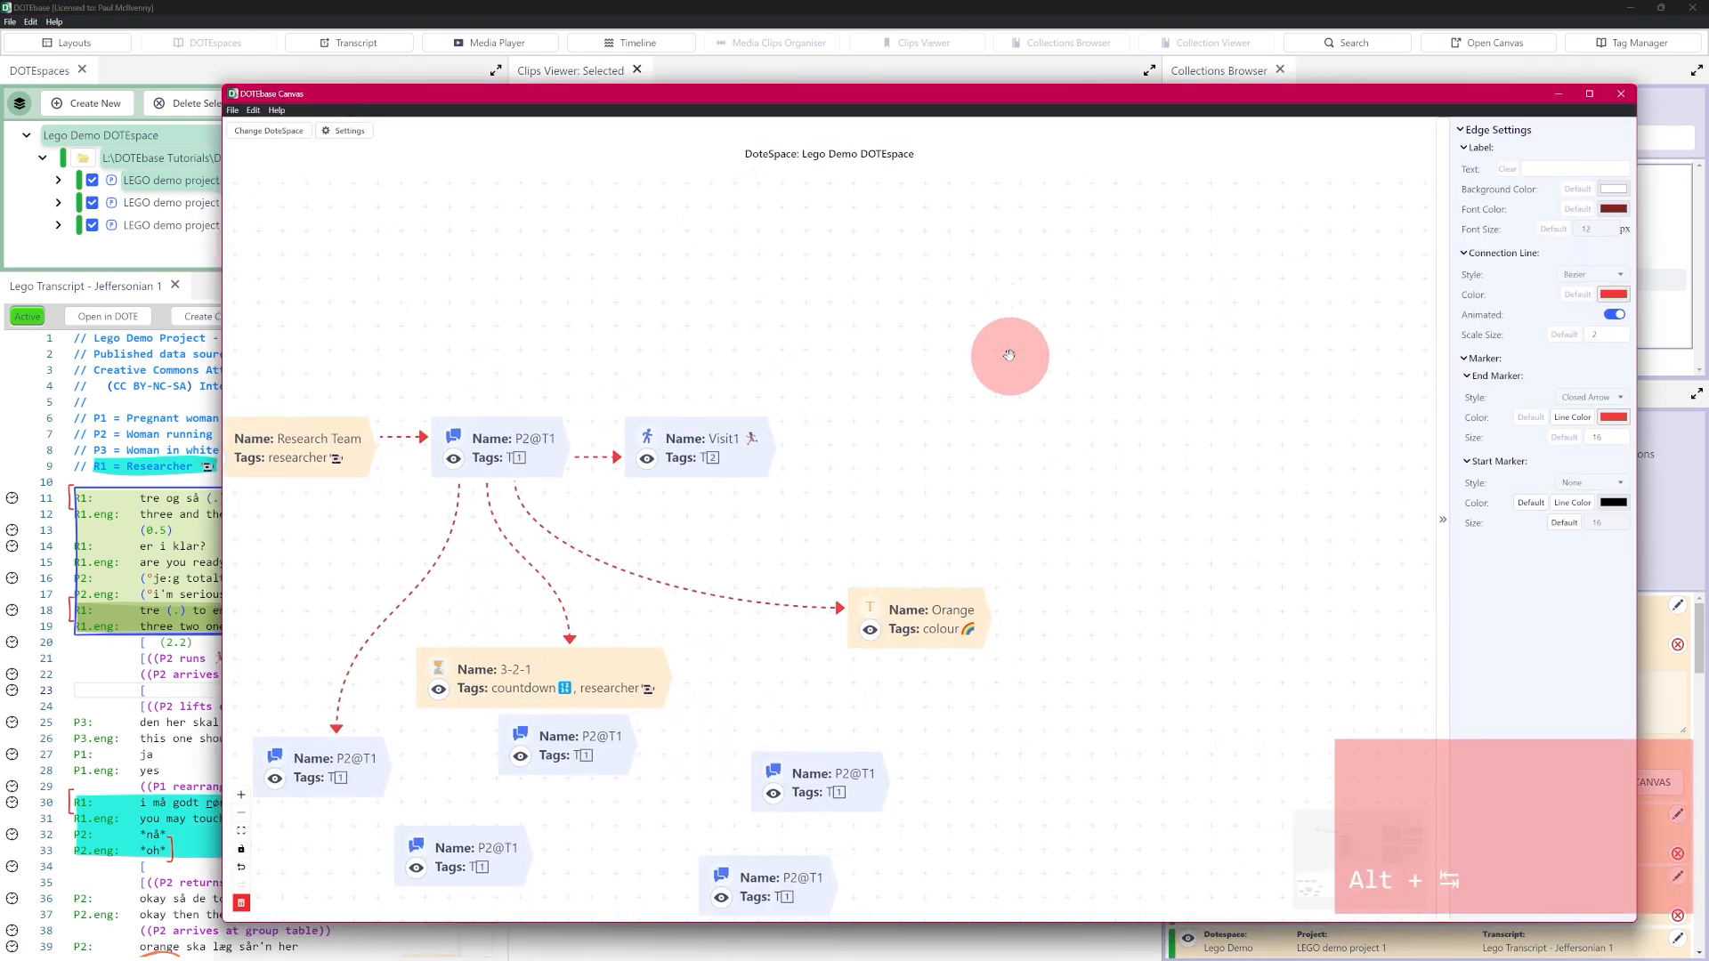
{"action": "left_click_drag", "start_coordinate": [1144, 402], "coordinate": [383, 654]}
{"action": "left_click_drag", "start_coordinate": [1362, 247], "coordinate": [1079, 846]}
{"action": "left_click_drag", "start_coordinate": [877, 629], "coordinate": [958, 884]}
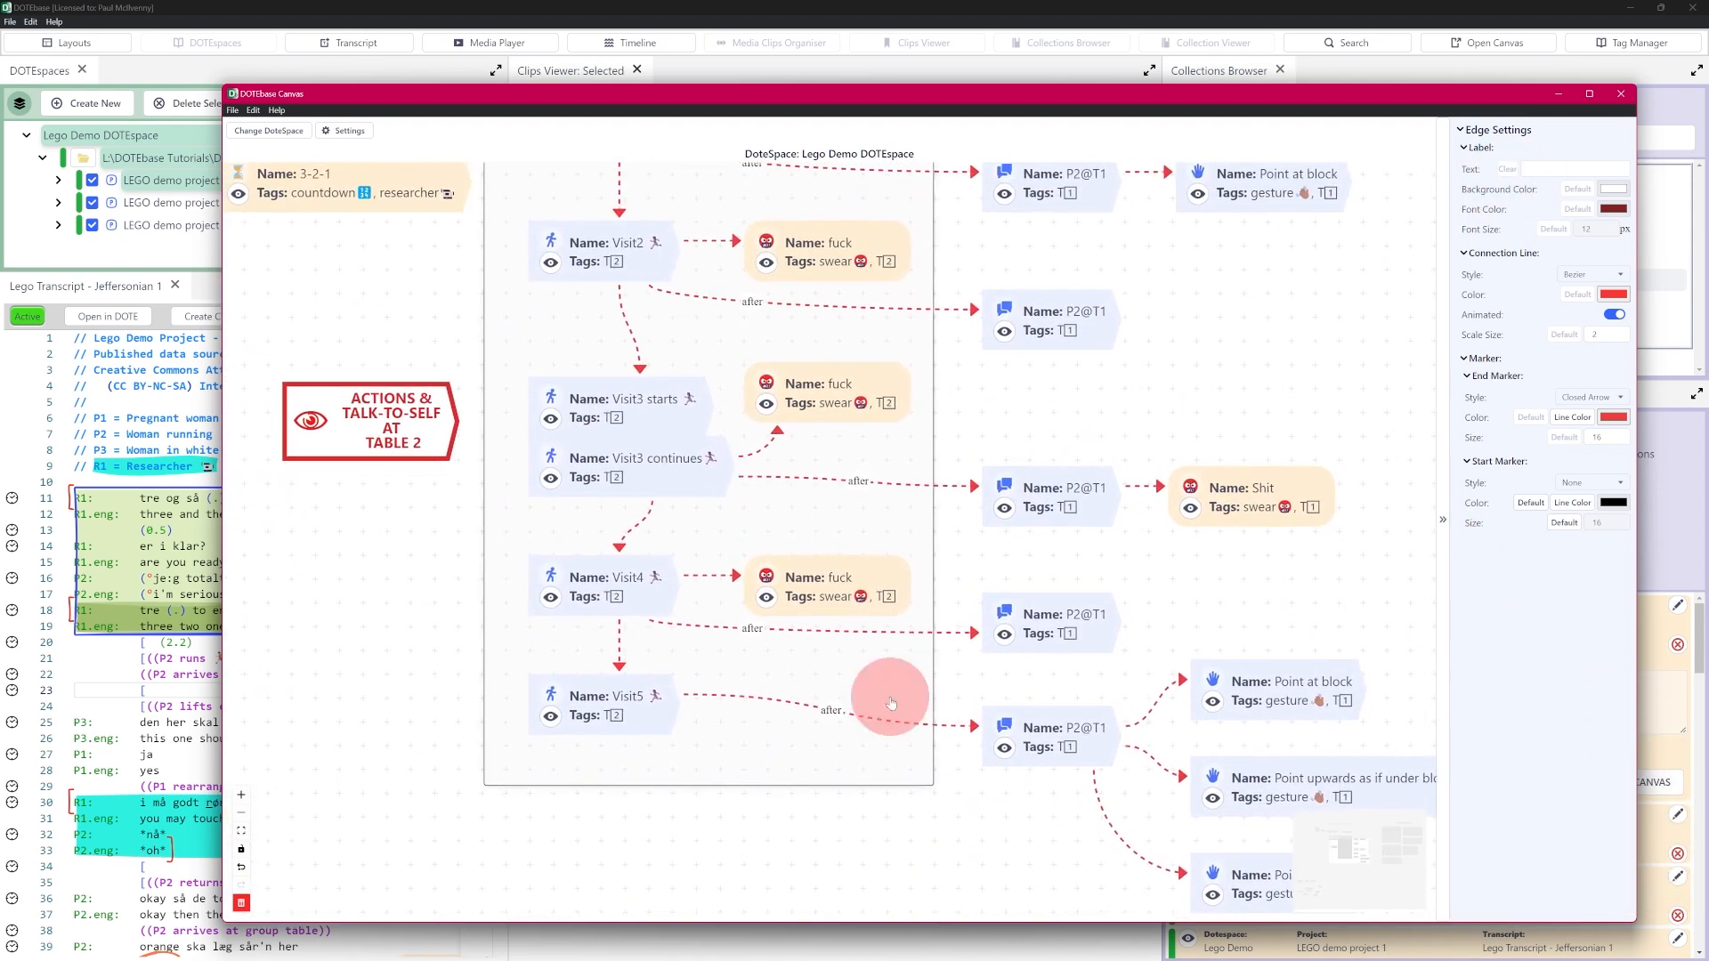
{"action": "left_click_drag", "start_coordinate": [398, 265], "coordinate": [580, 465]}
{"action": "left_click_drag", "start_coordinate": [1354, 222], "coordinate": [885, 285]}
Examine the grouped block mention clips at Table 1 and 2, and return to an overview of the P2 visits diagram.
{"action": "left_click_drag", "start_coordinate": [1271, 381], "coordinate": [371, 641]}
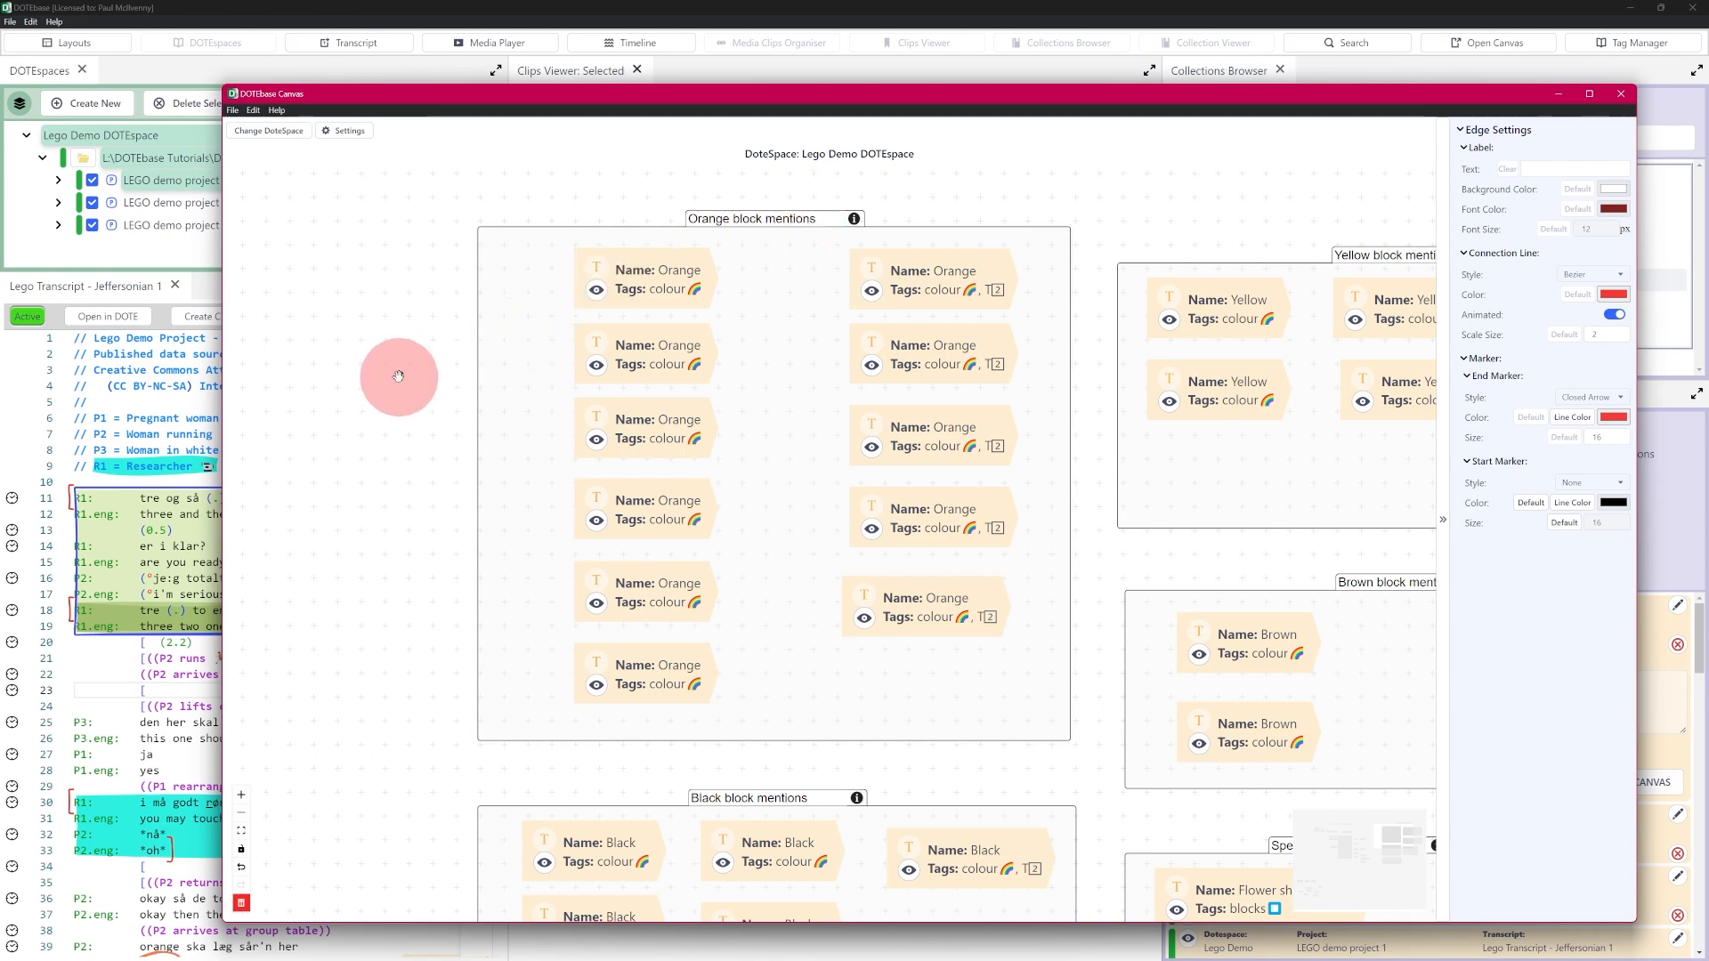
{"action": "scroll", "coordinate": [397, 363], "scroll_direction": "down", "scroll_amount": 5}
{"action": "scroll", "coordinate": [378, 348], "scroll_direction": "up", "scroll_amount": 3}
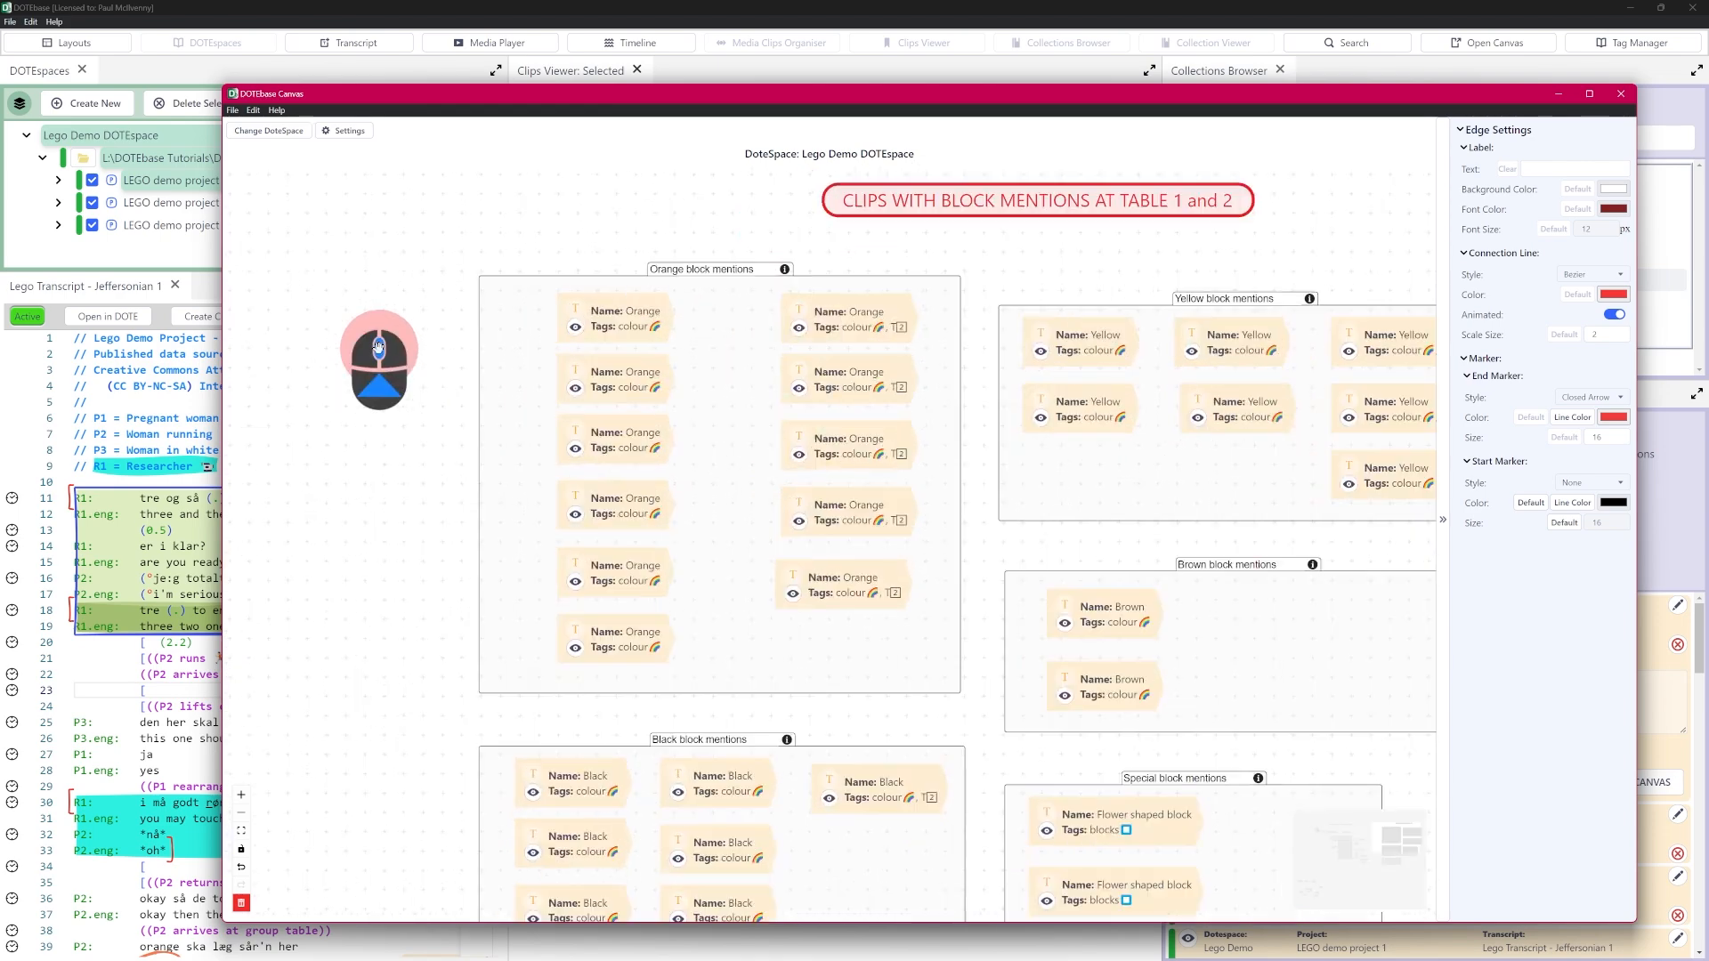
{"action": "scroll", "coordinate": [379, 347], "scroll_direction": "down", "scroll_amount": 1}
{"action": "left_click_drag", "start_coordinate": [529, 328], "coordinate": [1228, 160]}
{"action": "left_click_drag", "start_coordinate": [1055, 230], "coordinate": [1324, 257]}
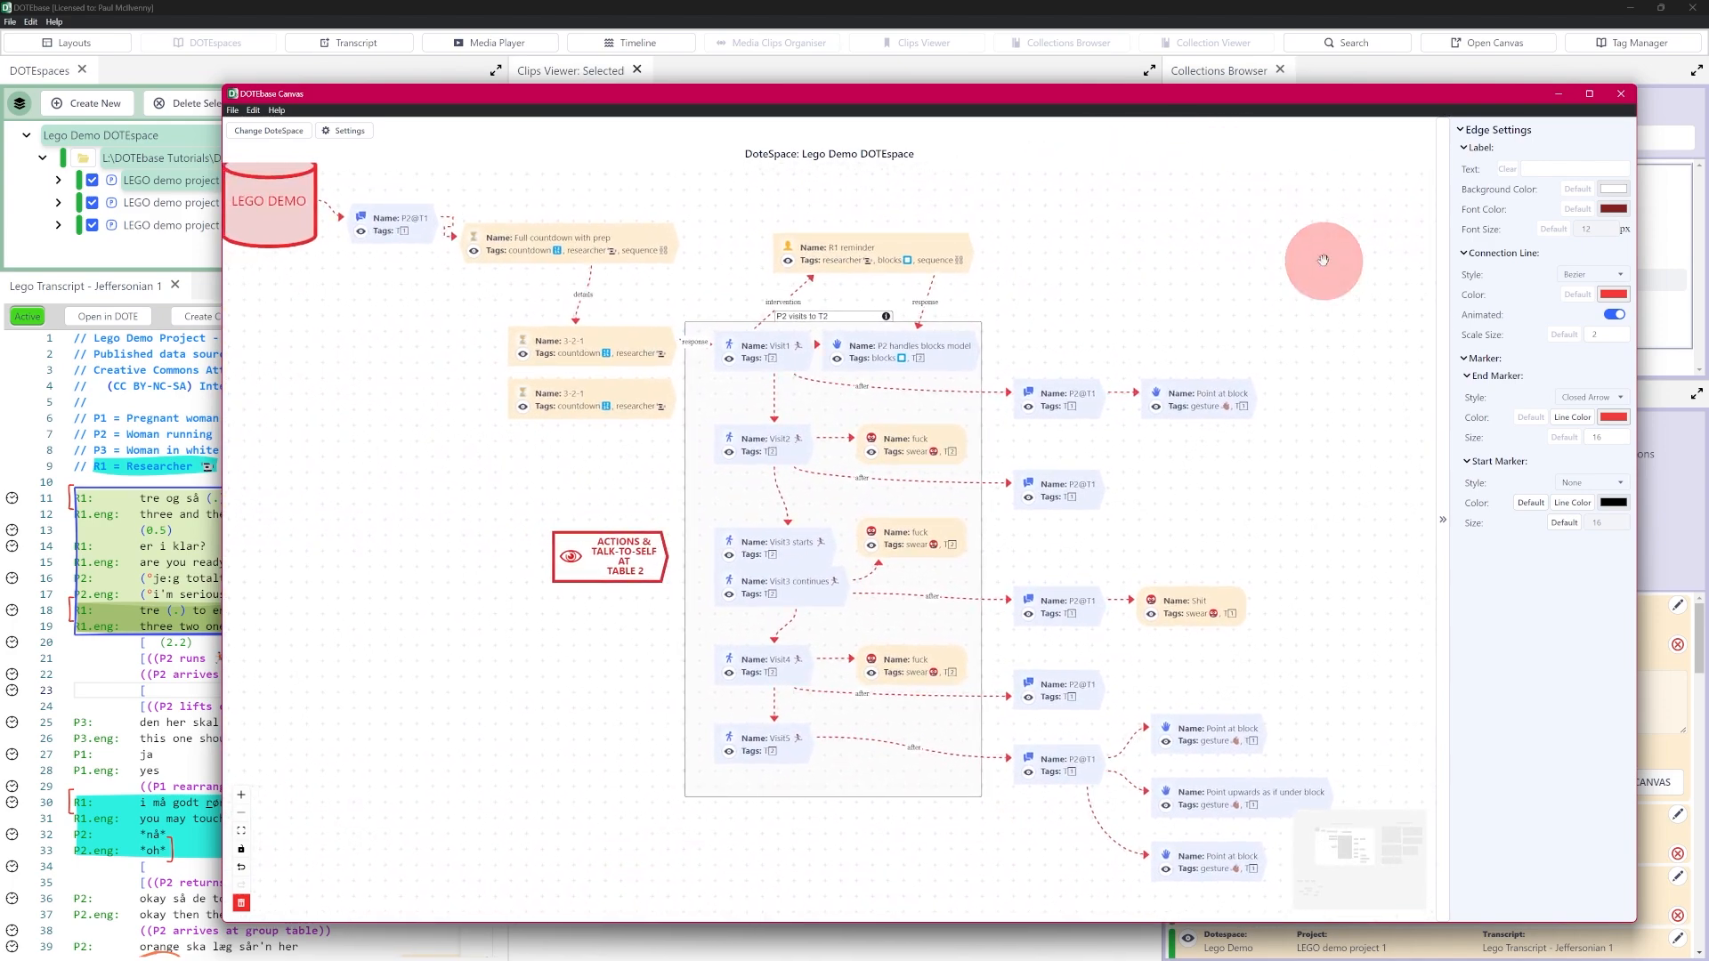